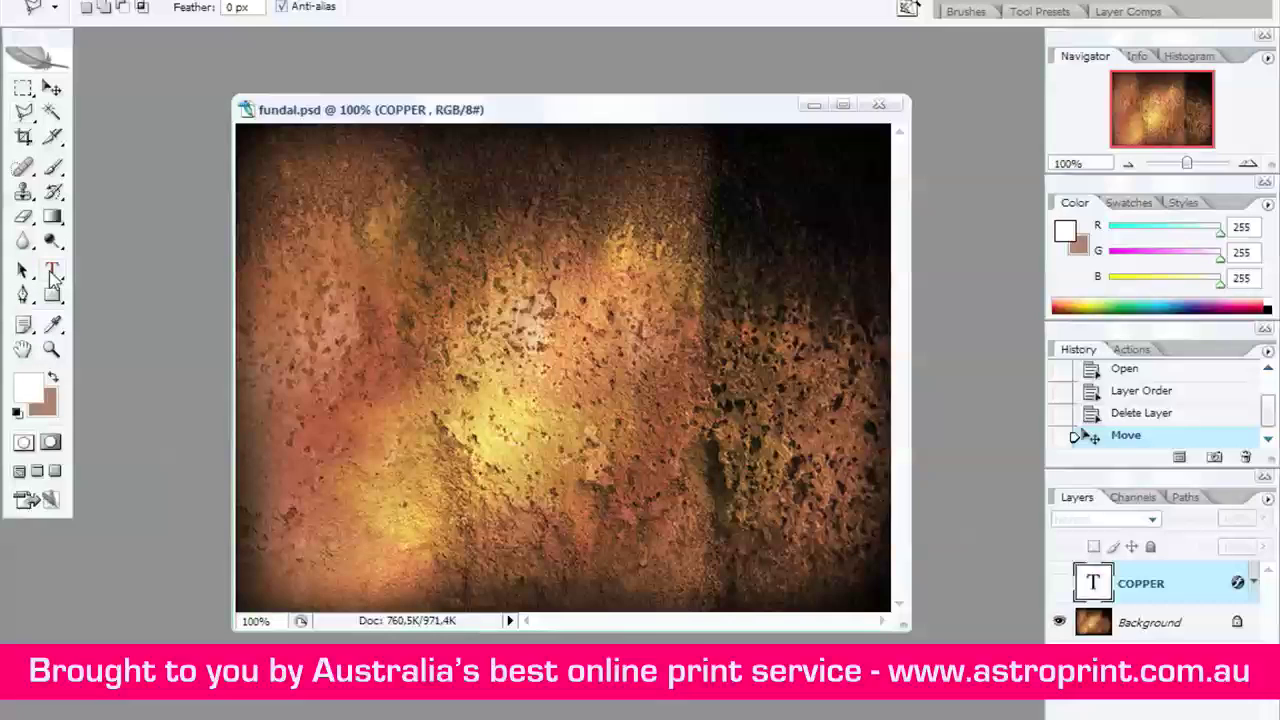
Add the white text COPPER in 100 pt Century Gothic Bold and move it down to the middle of the image.
{"action": "left_click", "coordinate": [54, 276]}
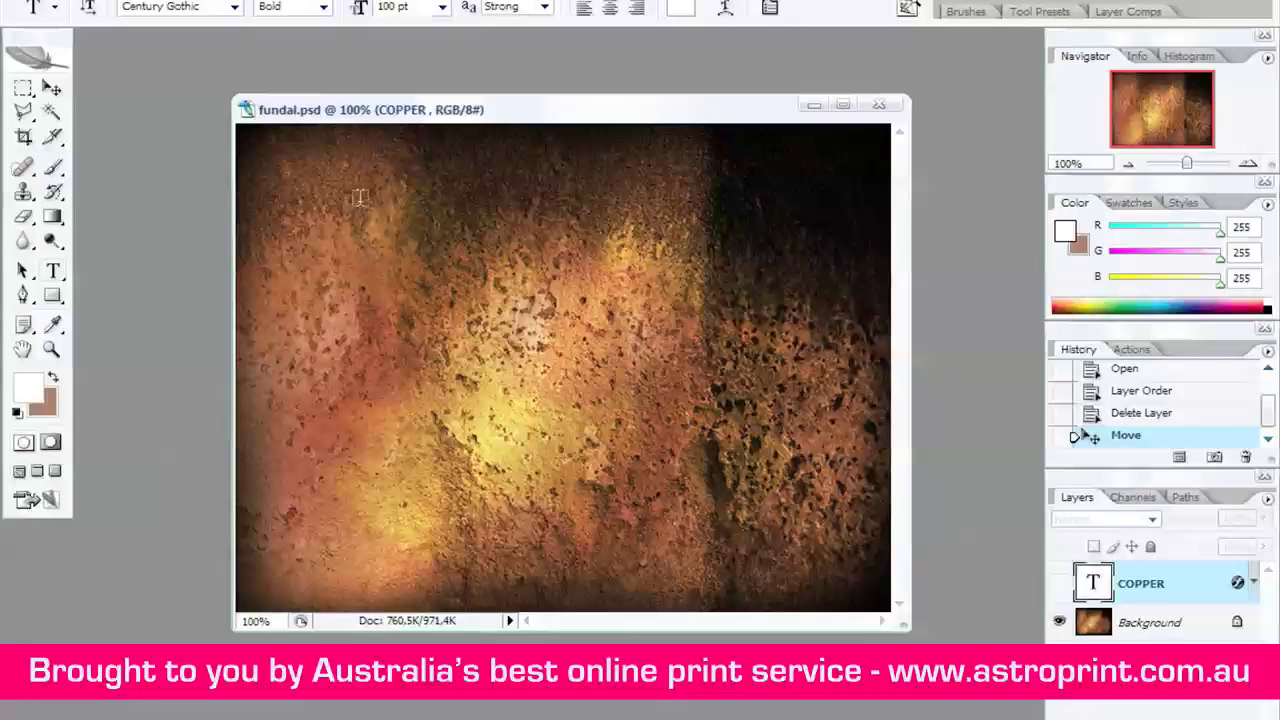
{"action": "left_click", "coordinate": [341, 328]}
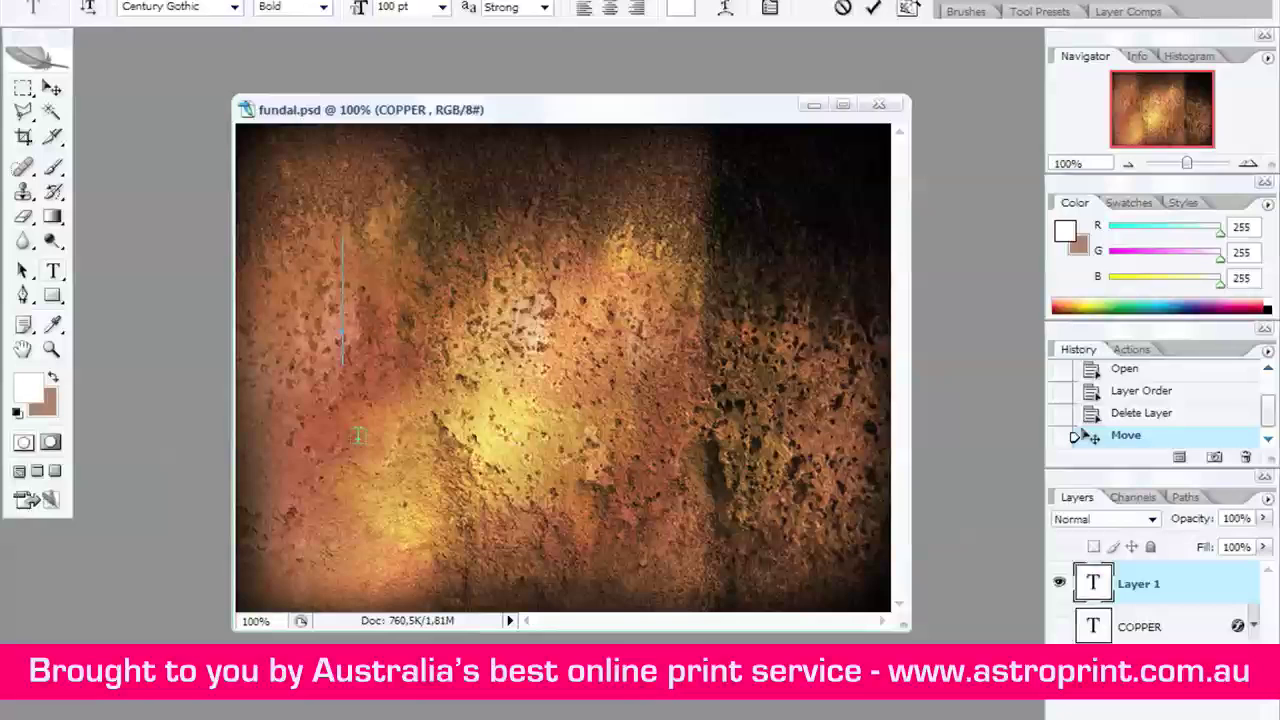
{"action": "type", "text": "COPPER"}
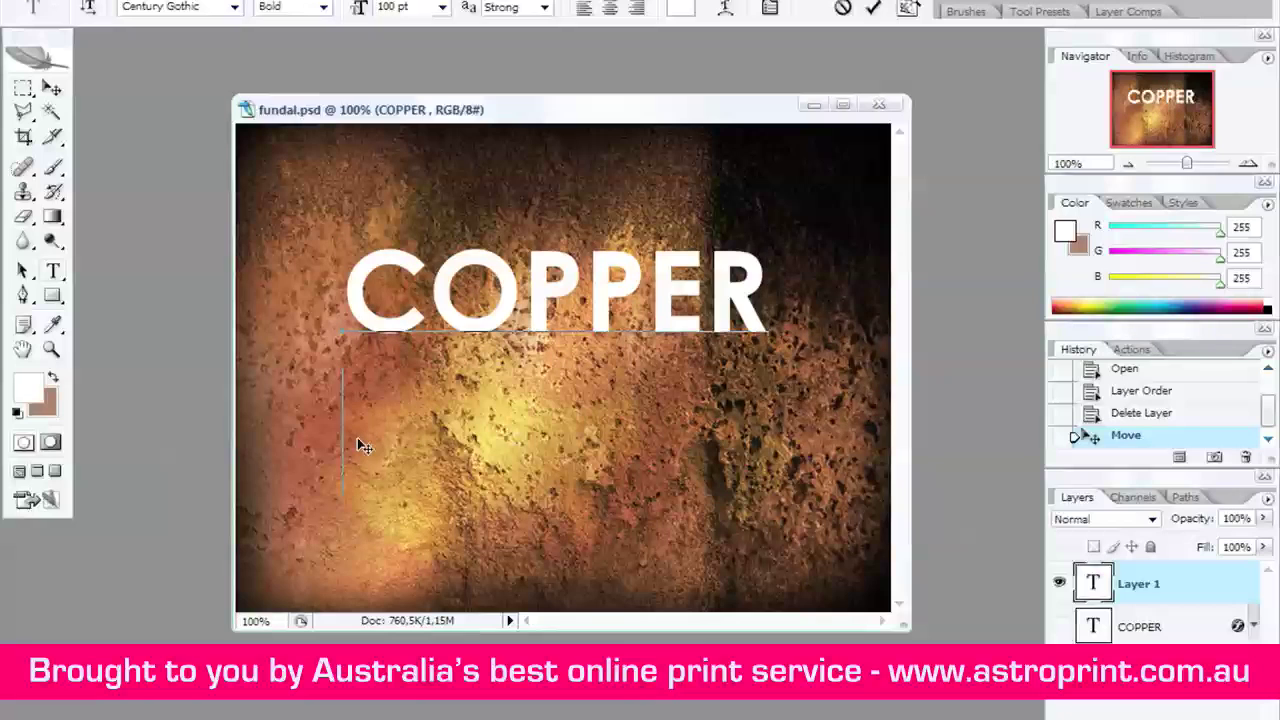
{"action": "key", "text": "ctrl+Return"}
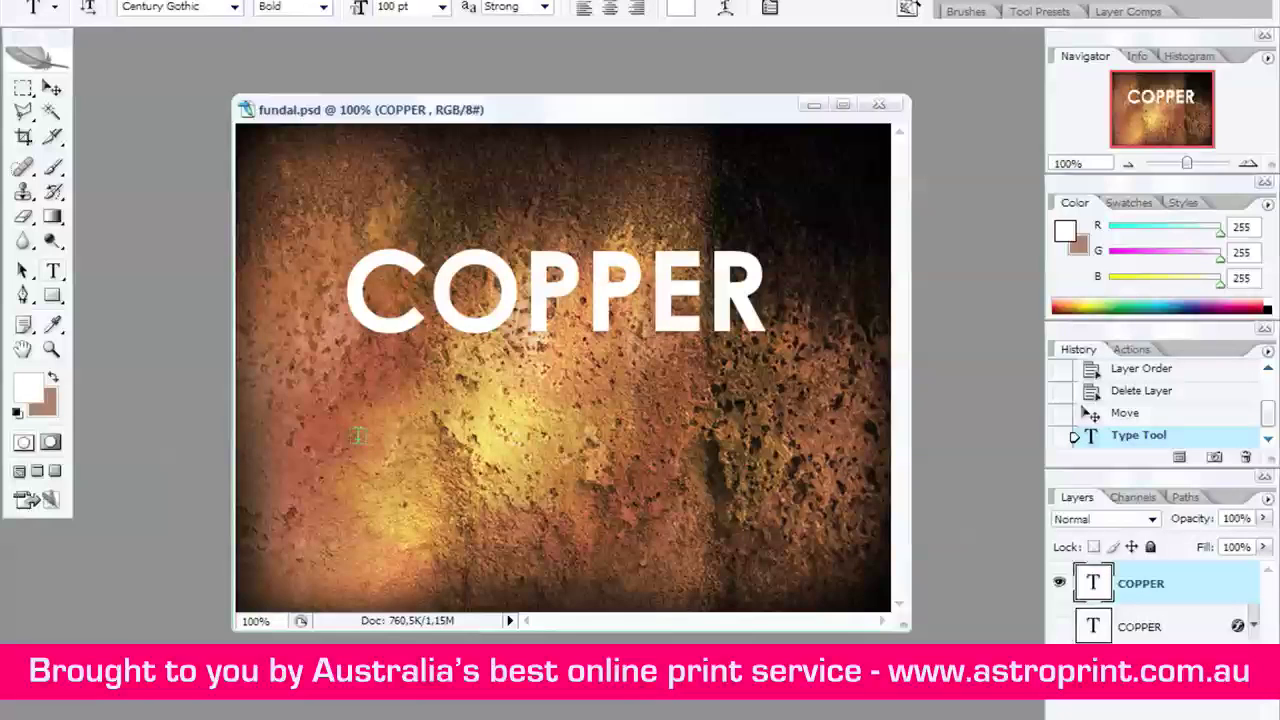
{"action": "left_click_drag", "start_coordinate": [522, 311], "coordinate": [524, 392]}
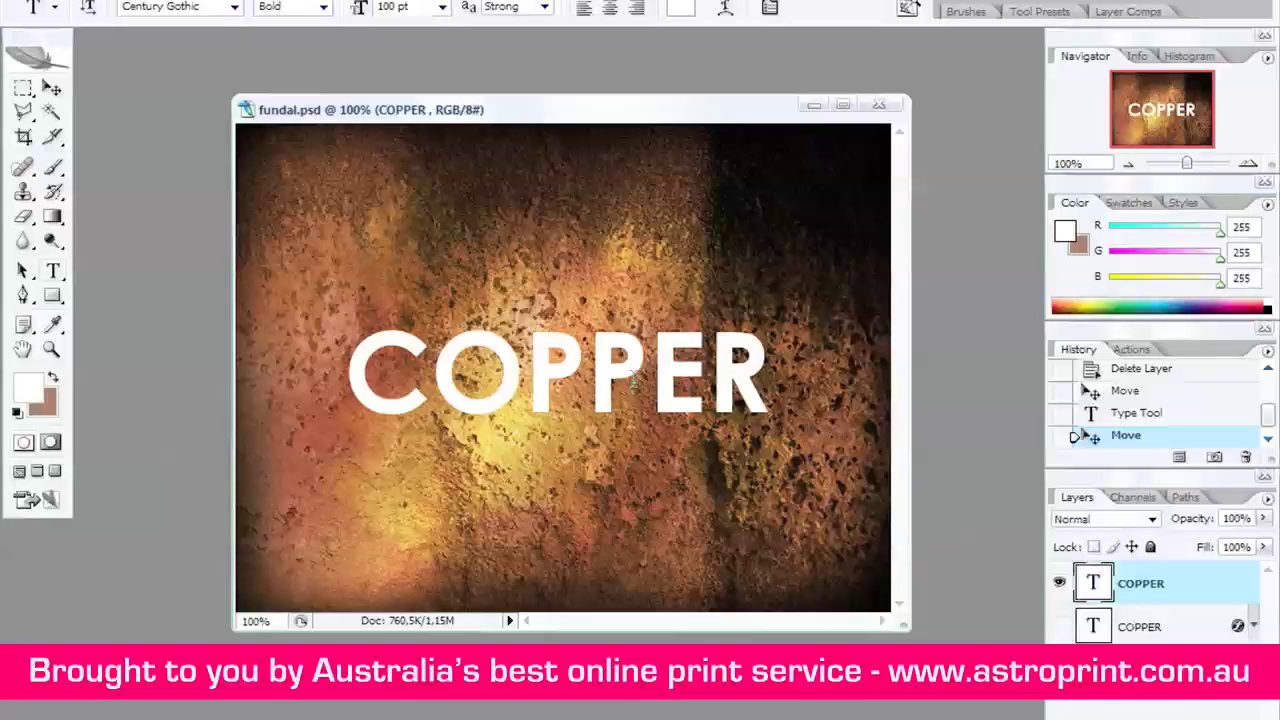
Add a drop shadow to the visible COPPER text layer with a distance of 10 px and a size of 10 px.
{"action": "right_click", "coordinate": [1148, 582]}
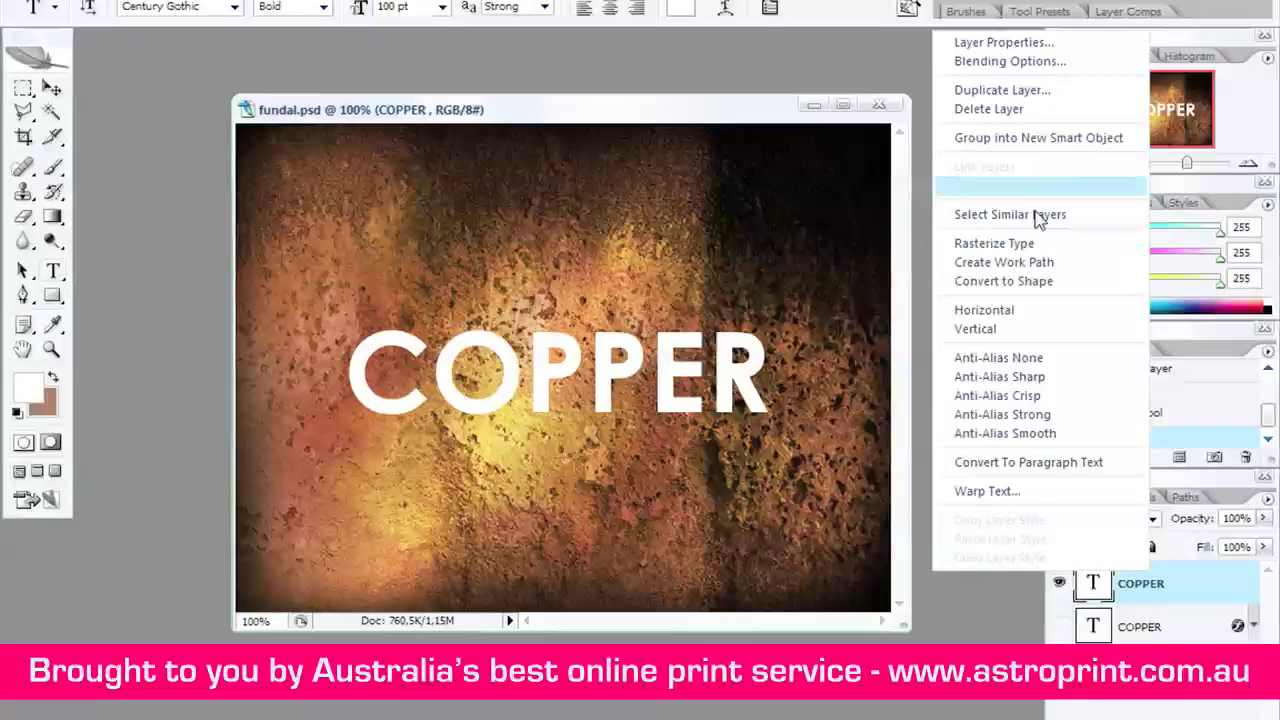
{"action": "left_click", "coordinate": [1006, 60]}
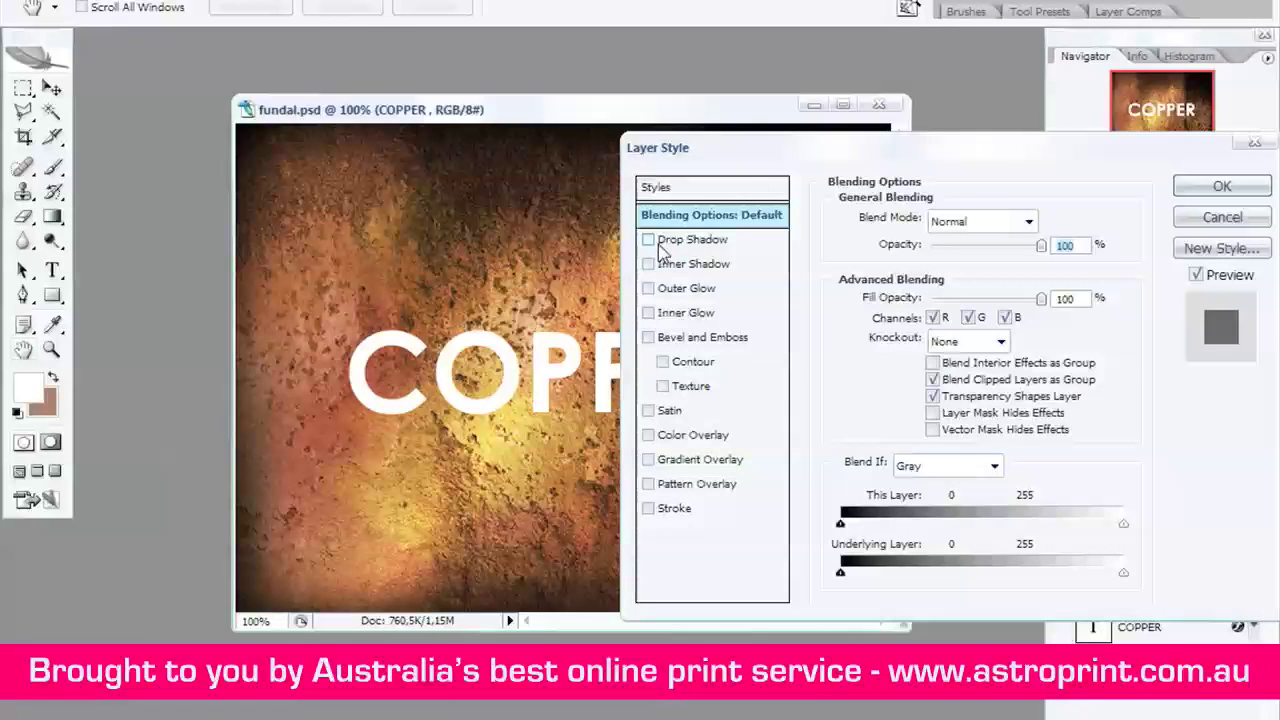
{"action": "left_click", "coordinate": [664, 244]}
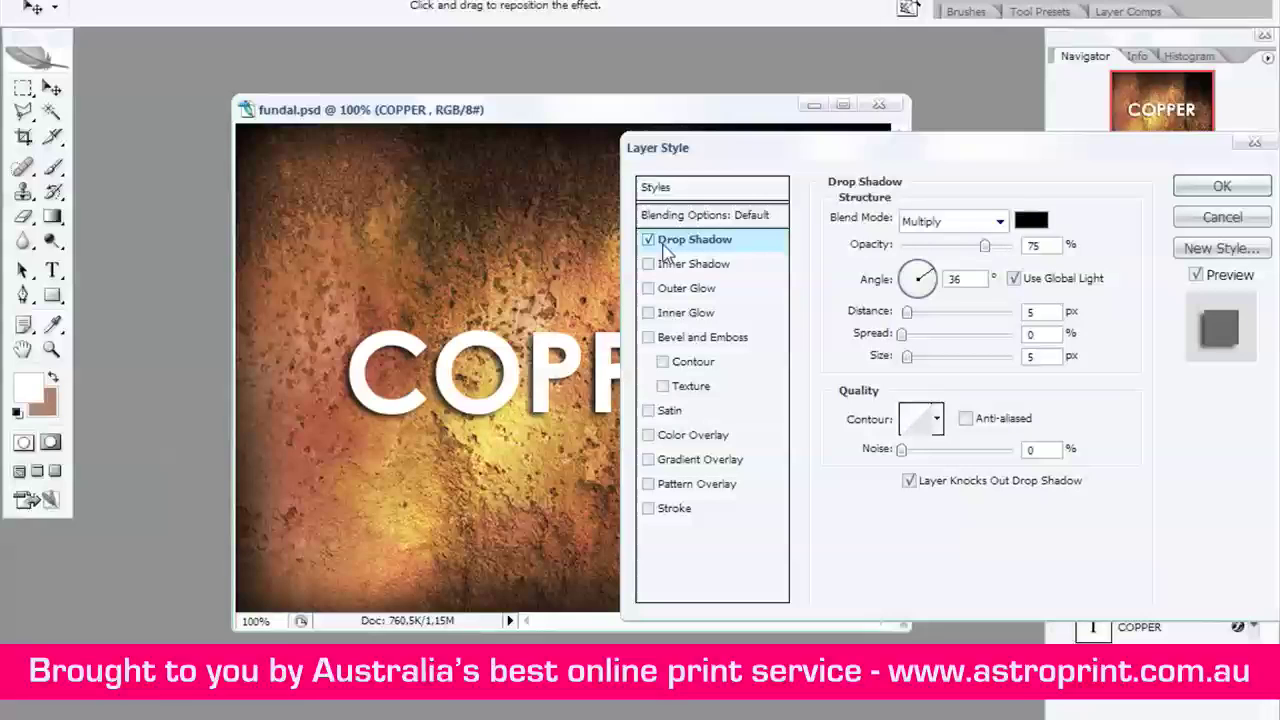
{"action": "left_click_drag", "start_coordinate": [901, 141], "coordinate": [727, 148]}
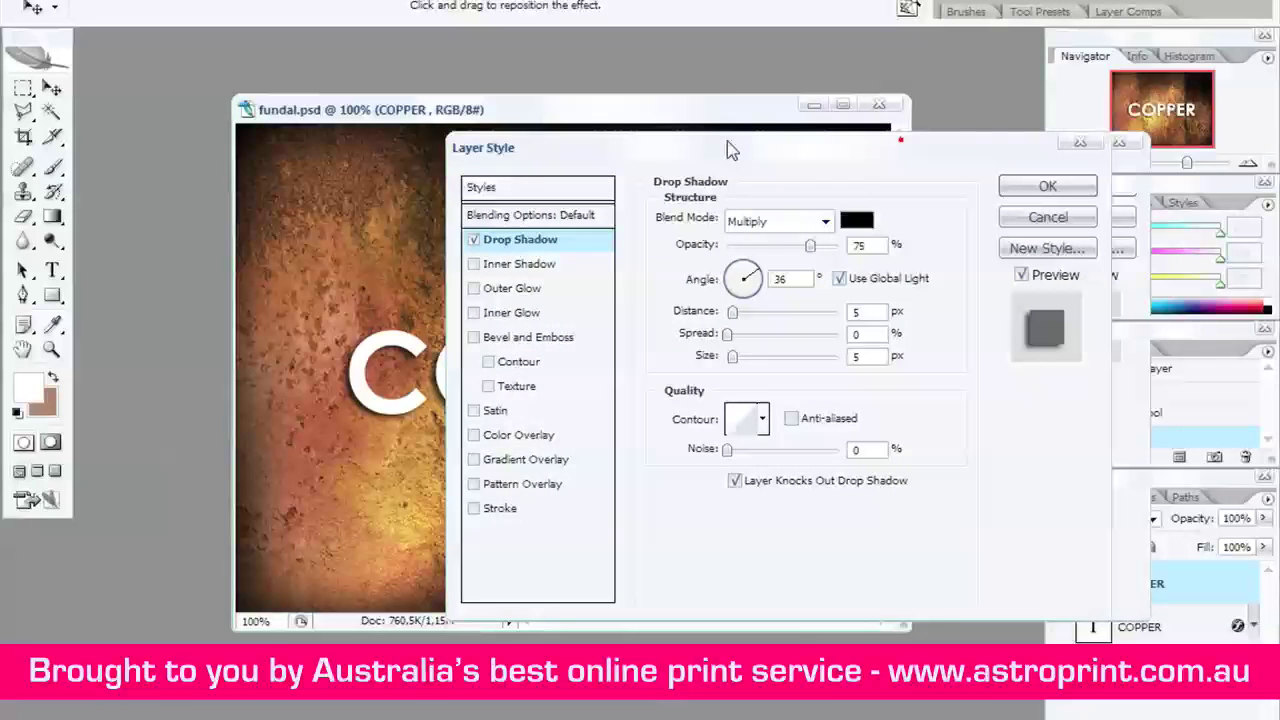
{"action": "left_click", "coordinate": [809, 245]}
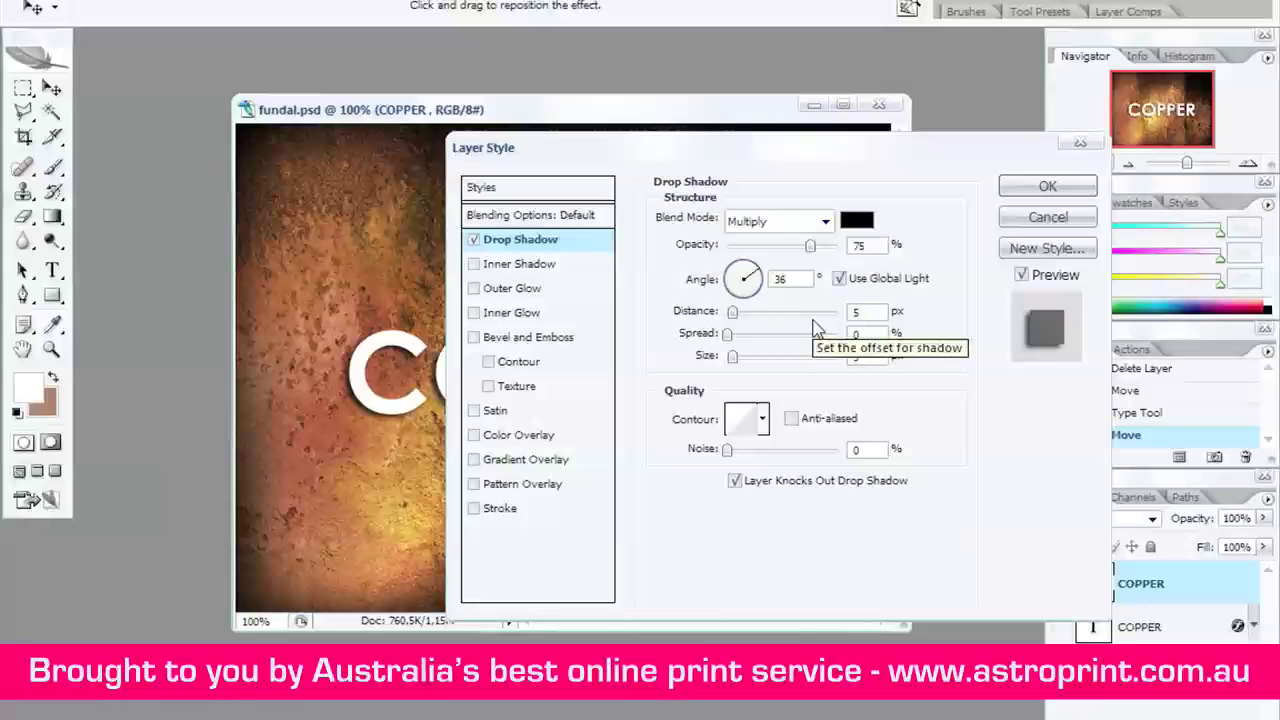
{"action": "left_click", "coordinate": [871, 316]}
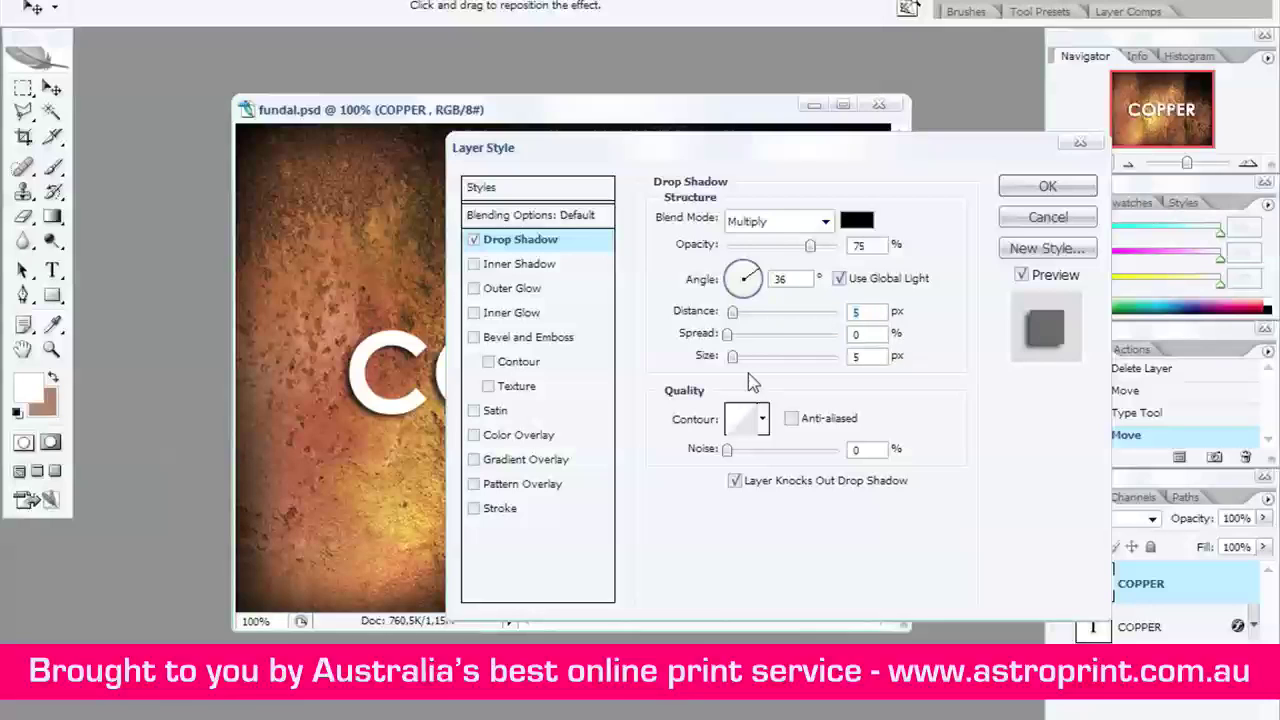
{"action": "type", "text": "10"}
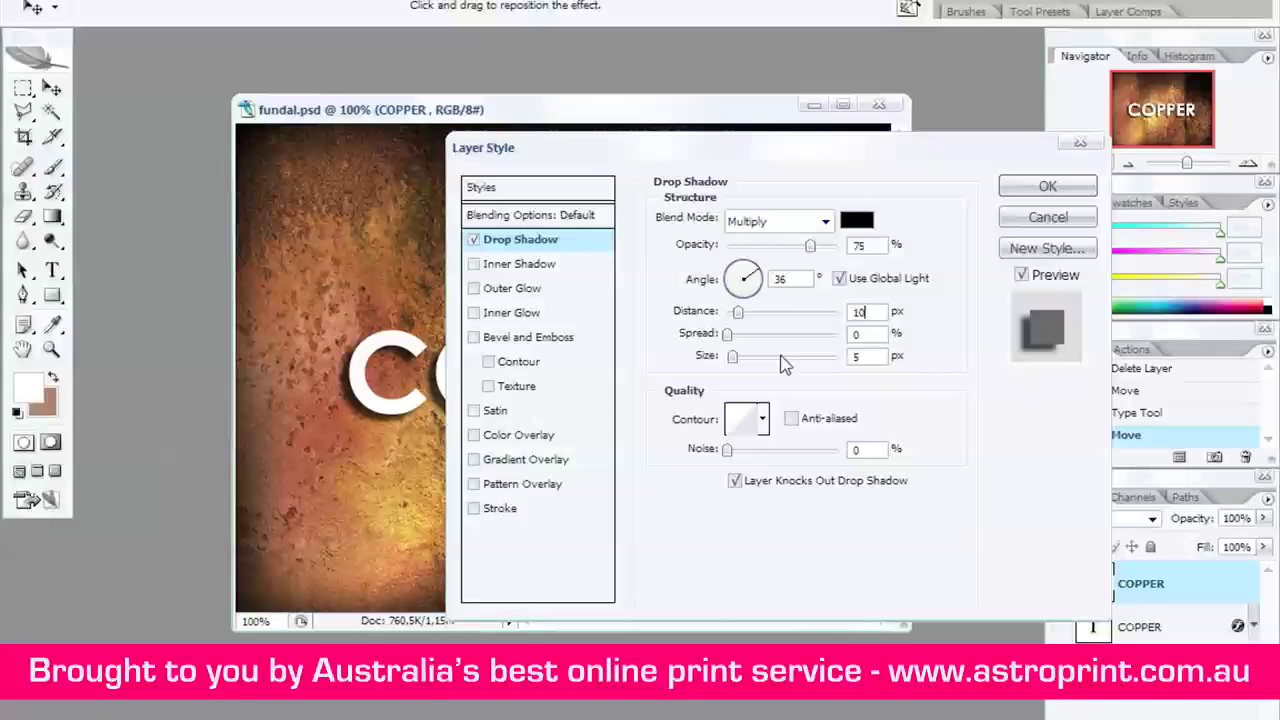
{"action": "left_click_drag", "start_coordinate": [868, 355], "coordinate": [850, 355]}
{"action": "type", "text": "1"}
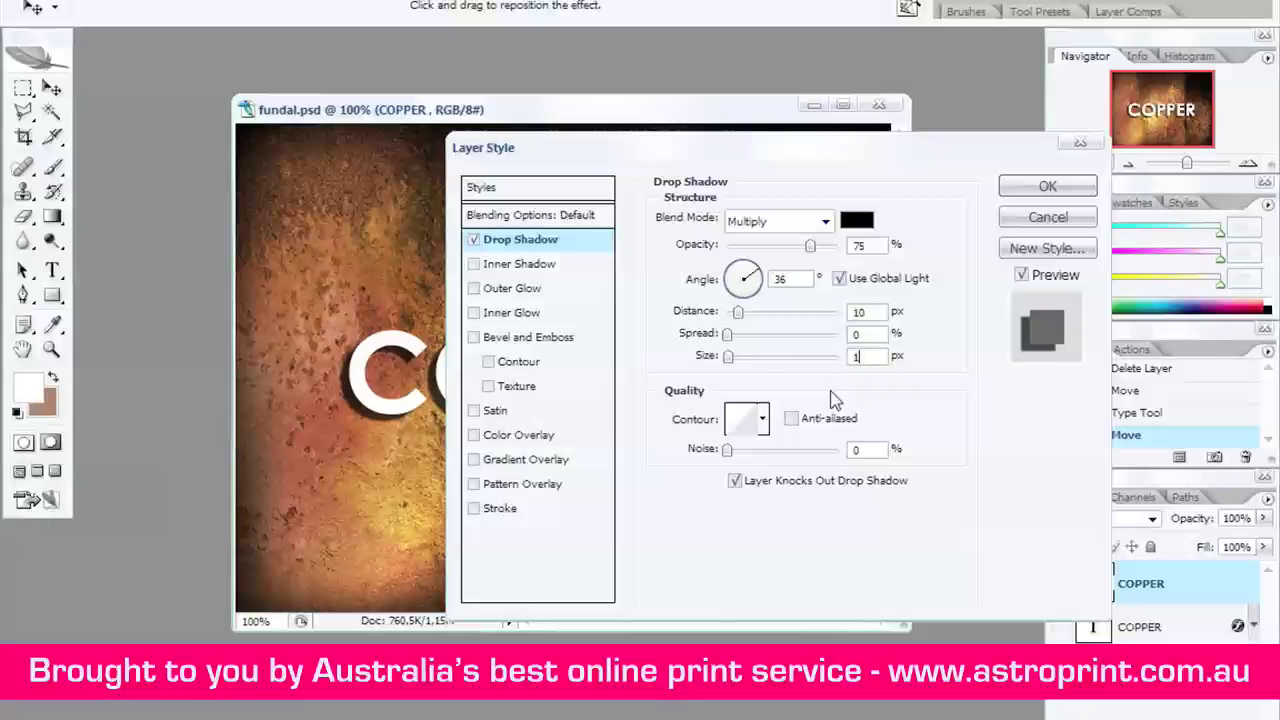
{"action": "type", "text": "0"}
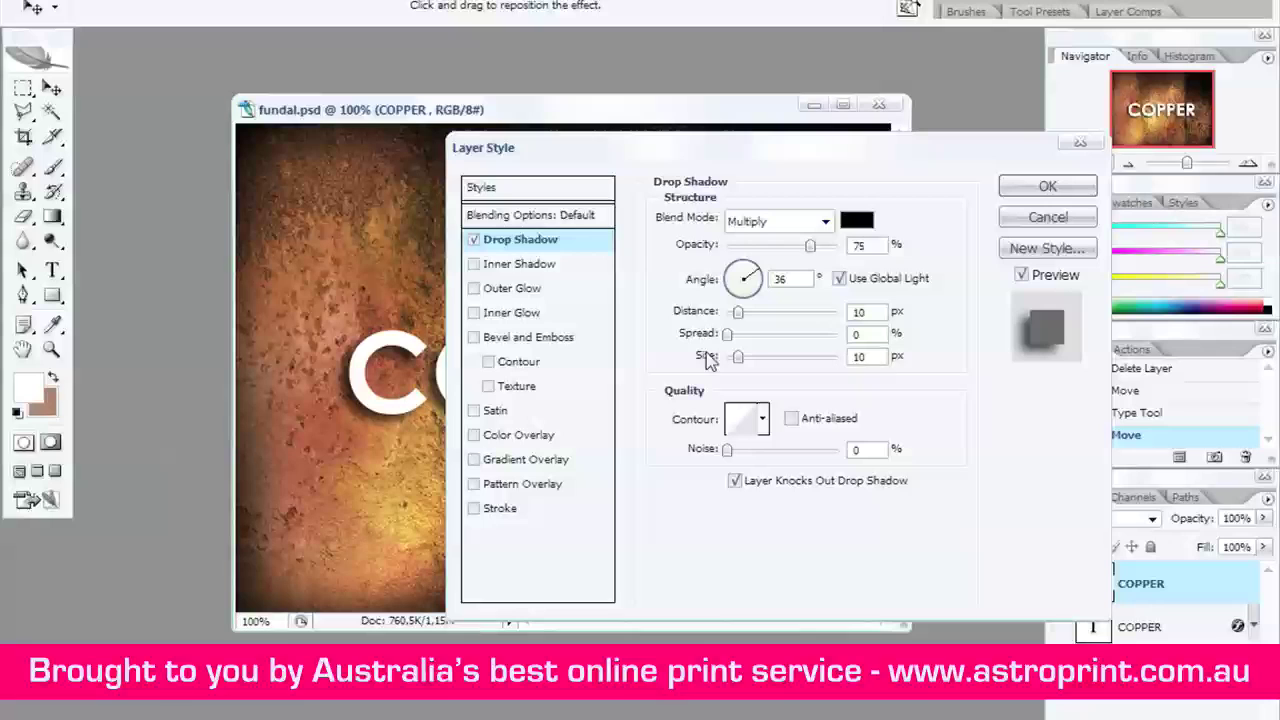
Enable an inner shadow on the text with a distance of 4 px and slightly increase its size.
{"action": "left_click", "coordinate": [474, 264]}
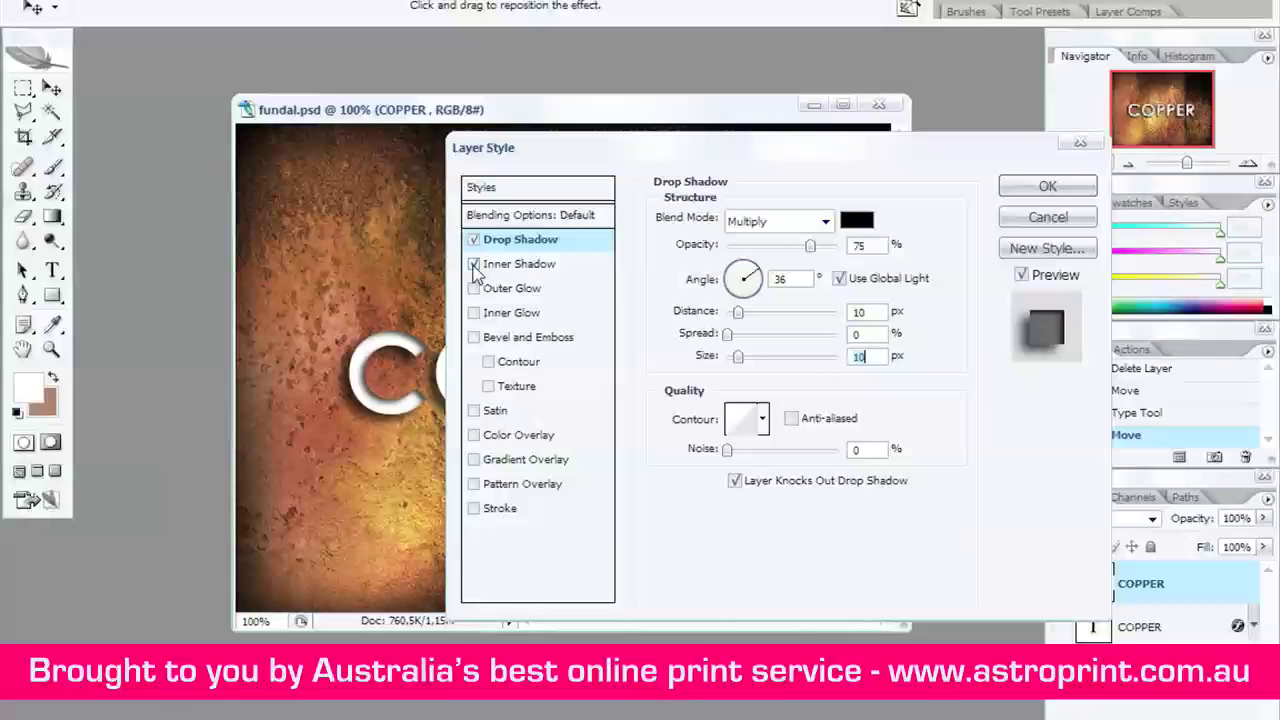
{"action": "left_click", "coordinate": [510, 270]}
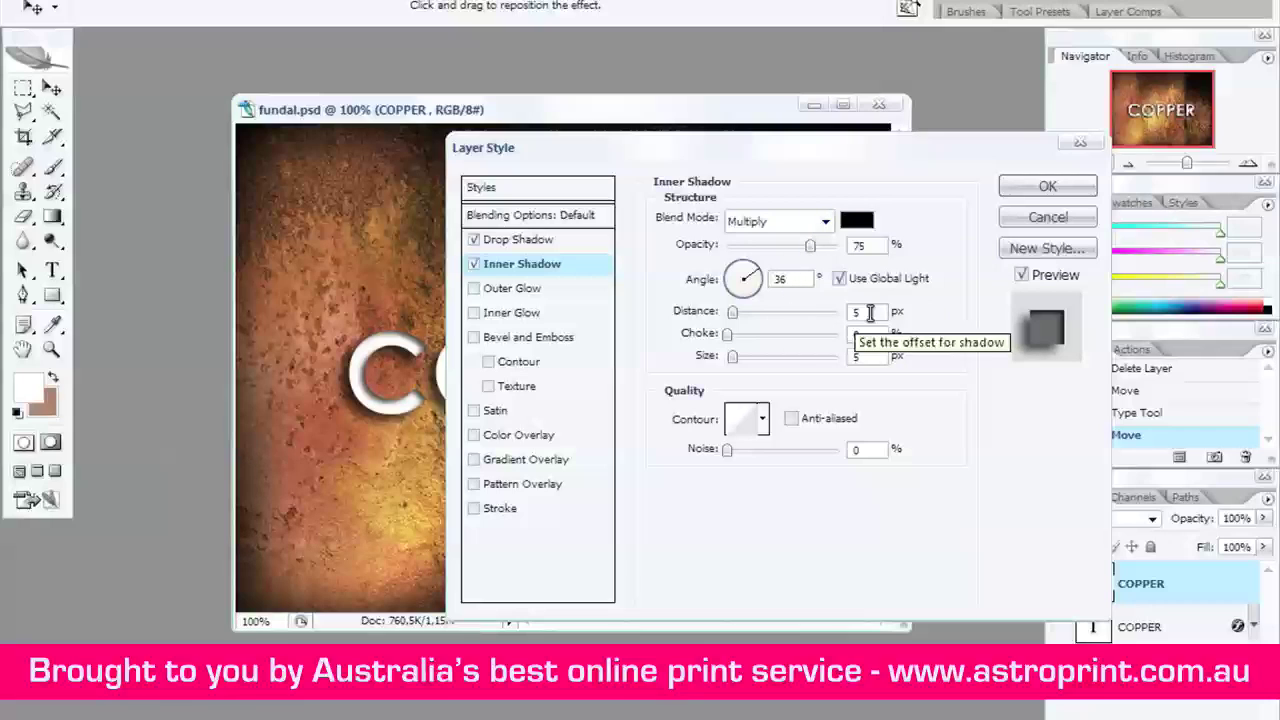
{"action": "type", "text": "4"}
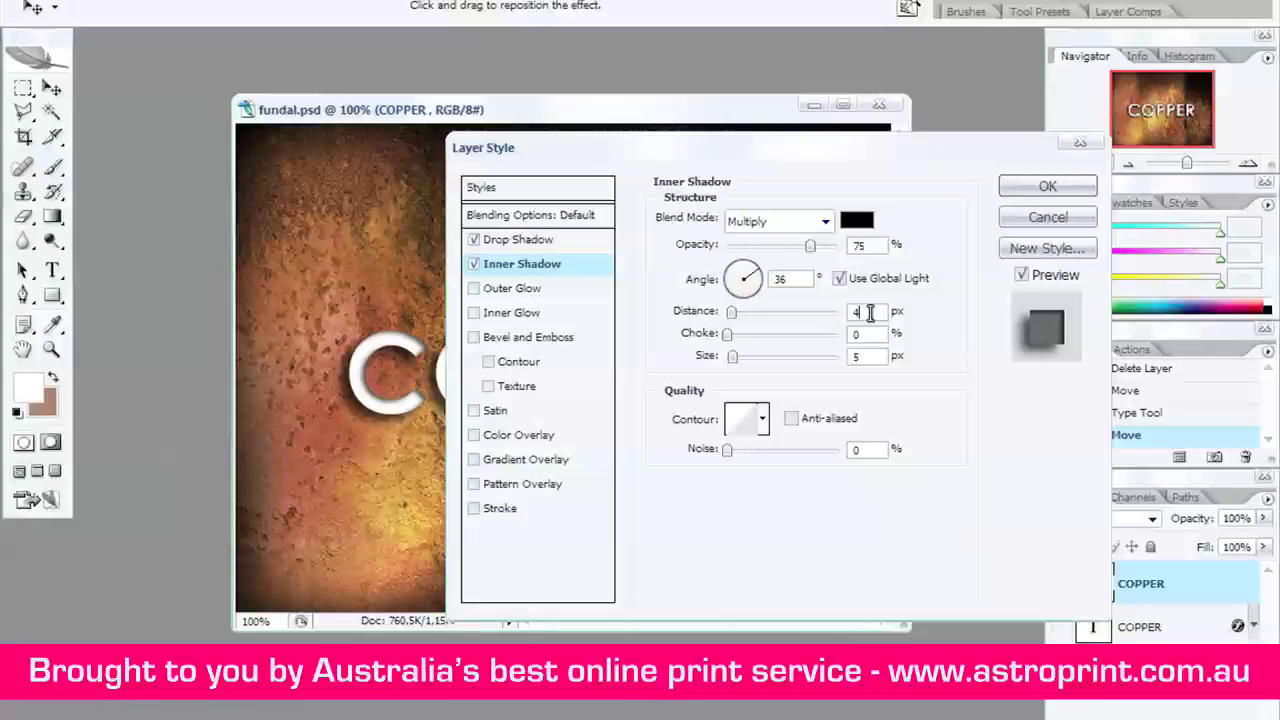
{"action": "left_click", "coordinate": [878, 356]}
{"action": "key", "text": "Up"}
Enable Bevel and Emboss on the text with a depth of 700% and a size of 2 px.
{"action": "left_click", "coordinate": [474, 338]}
{"action": "left_click", "coordinate": [515, 338]}
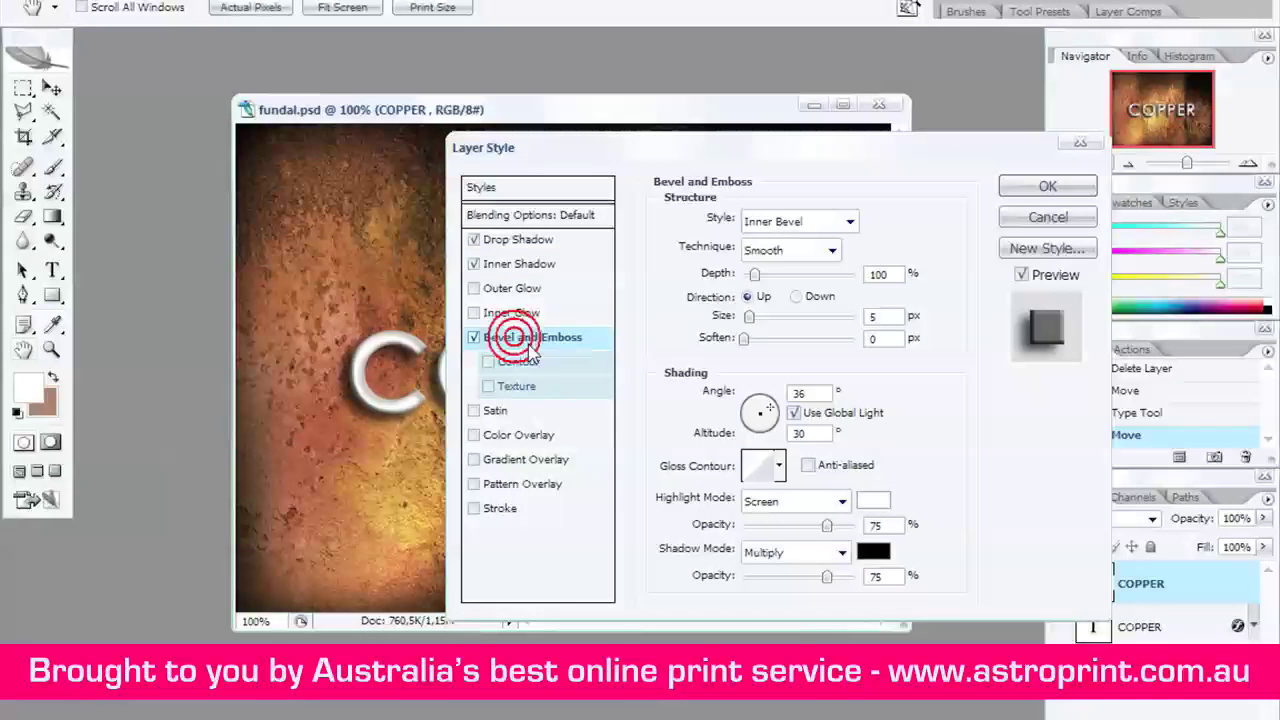
{"action": "left_click", "coordinate": [884, 275]}
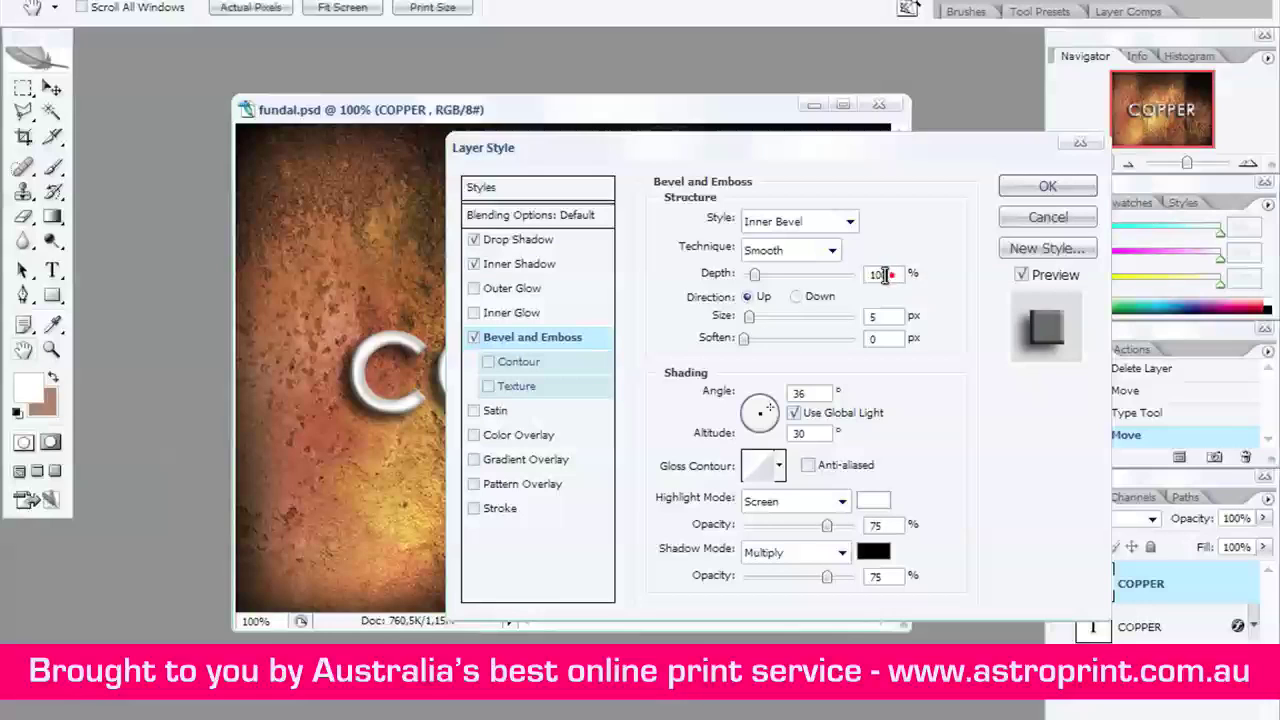
{"action": "double_click", "coordinate": [884, 275]}
{"action": "type", "text": "700"}
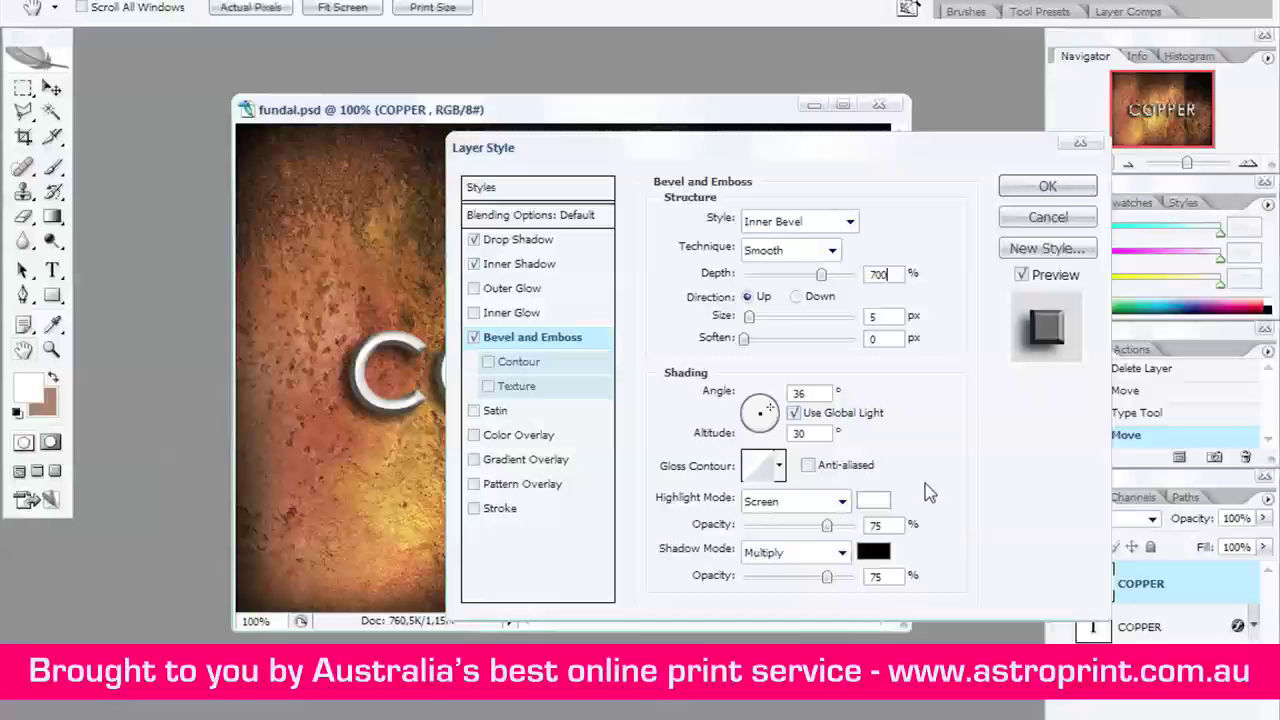
{"action": "left_click", "coordinate": [891, 317]}
{"action": "key", "text": "BackSpace"}
{"action": "type", "text": "2"}
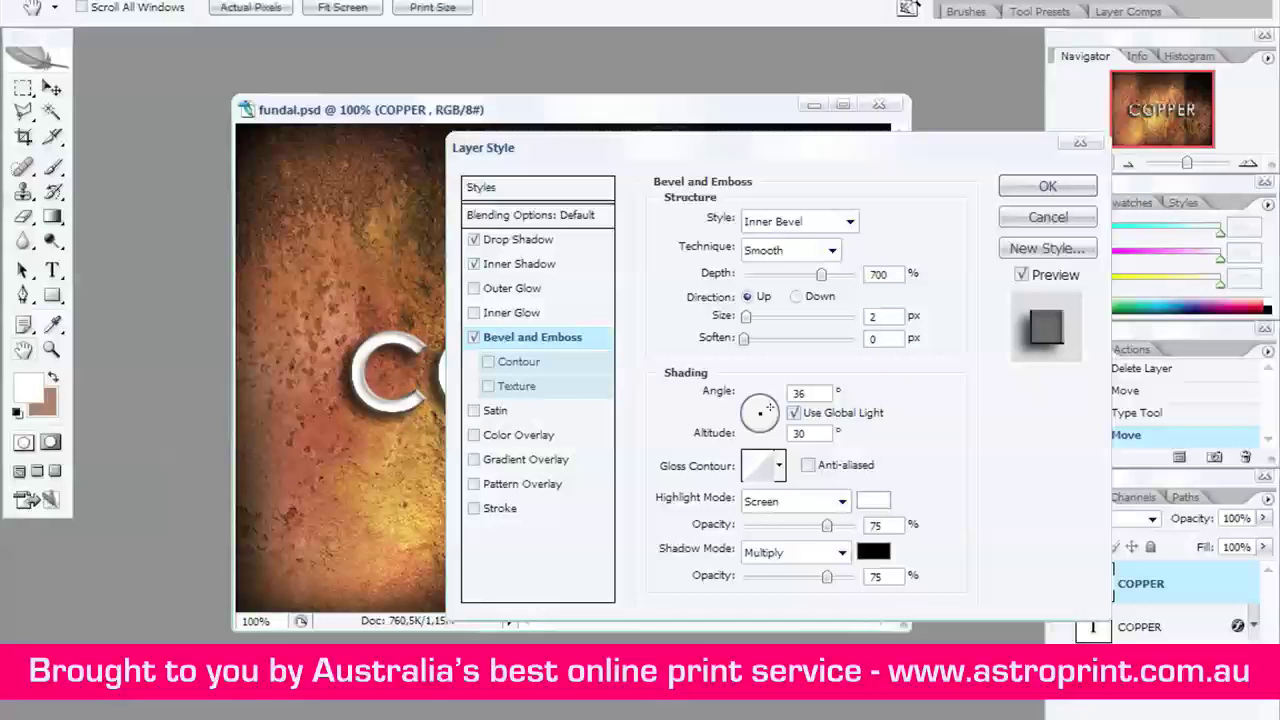
Set the bevel technique to Chisel Hard.
{"action": "left_click", "coordinate": [820, 250]}
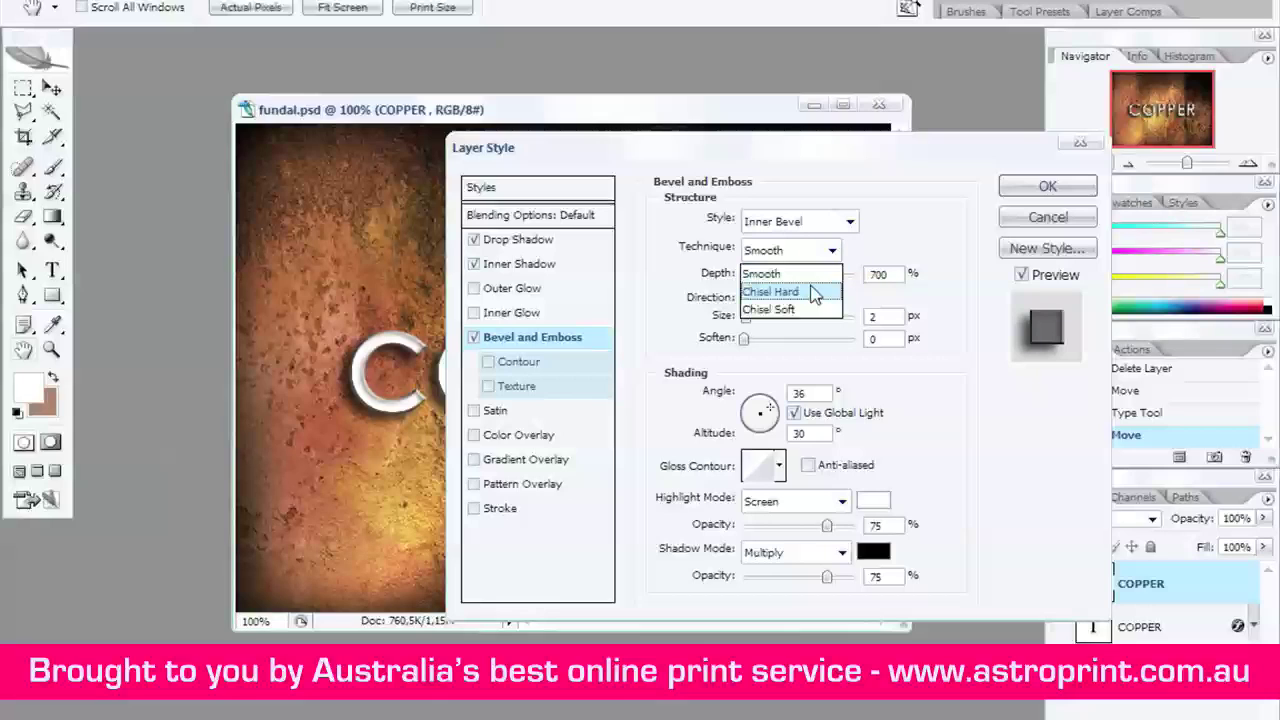
{"action": "left_click", "coordinate": [812, 292]}
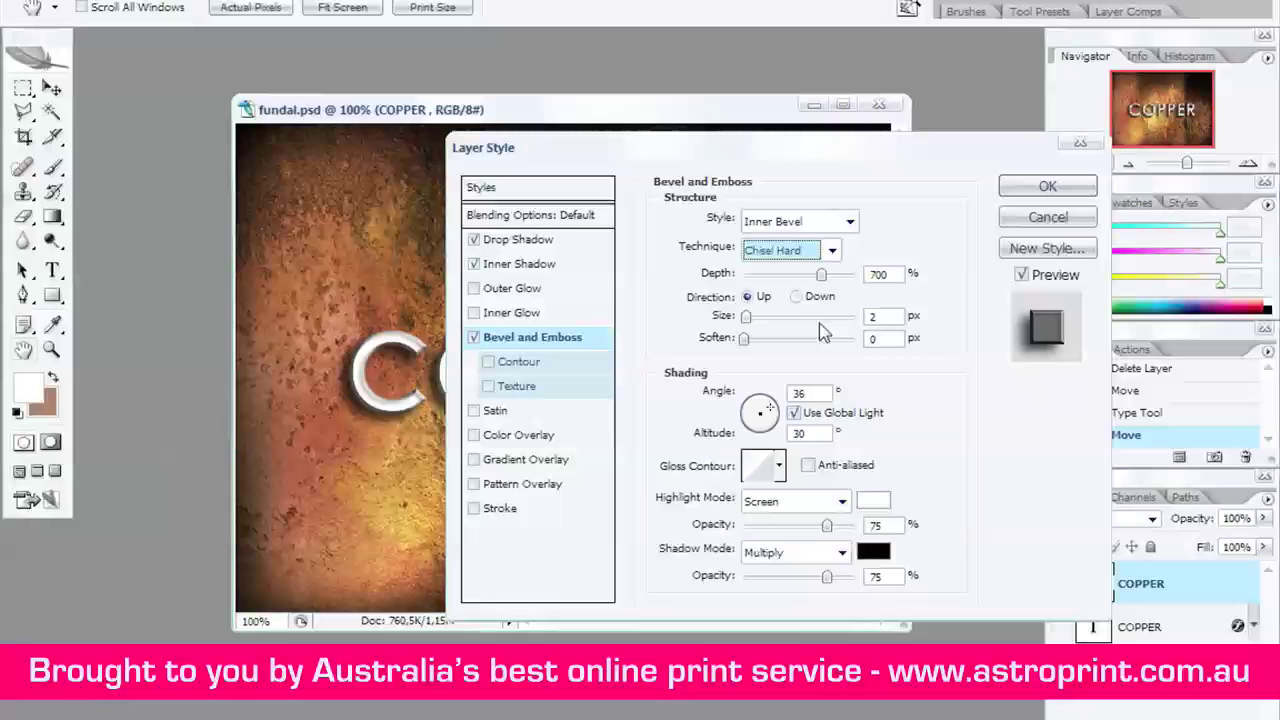
{"action": "left_click", "coordinate": [821, 391]}
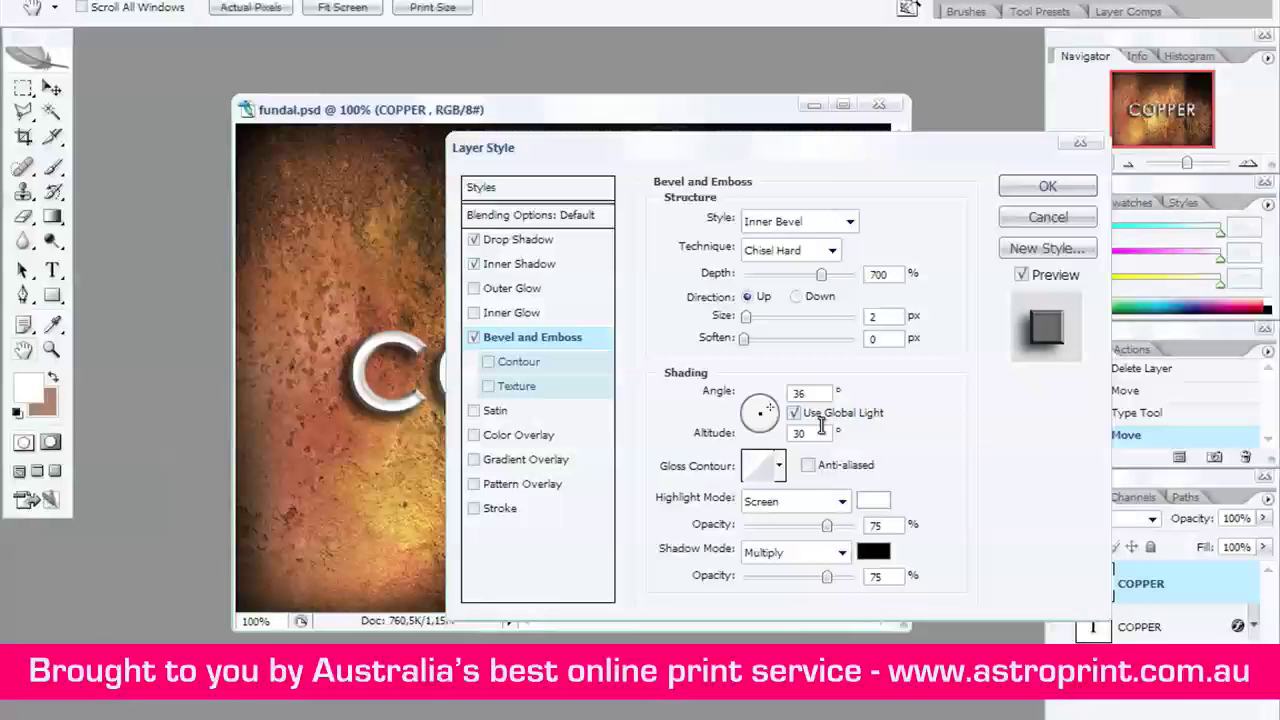
{"action": "left_click", "coordinate": [823, 432]}
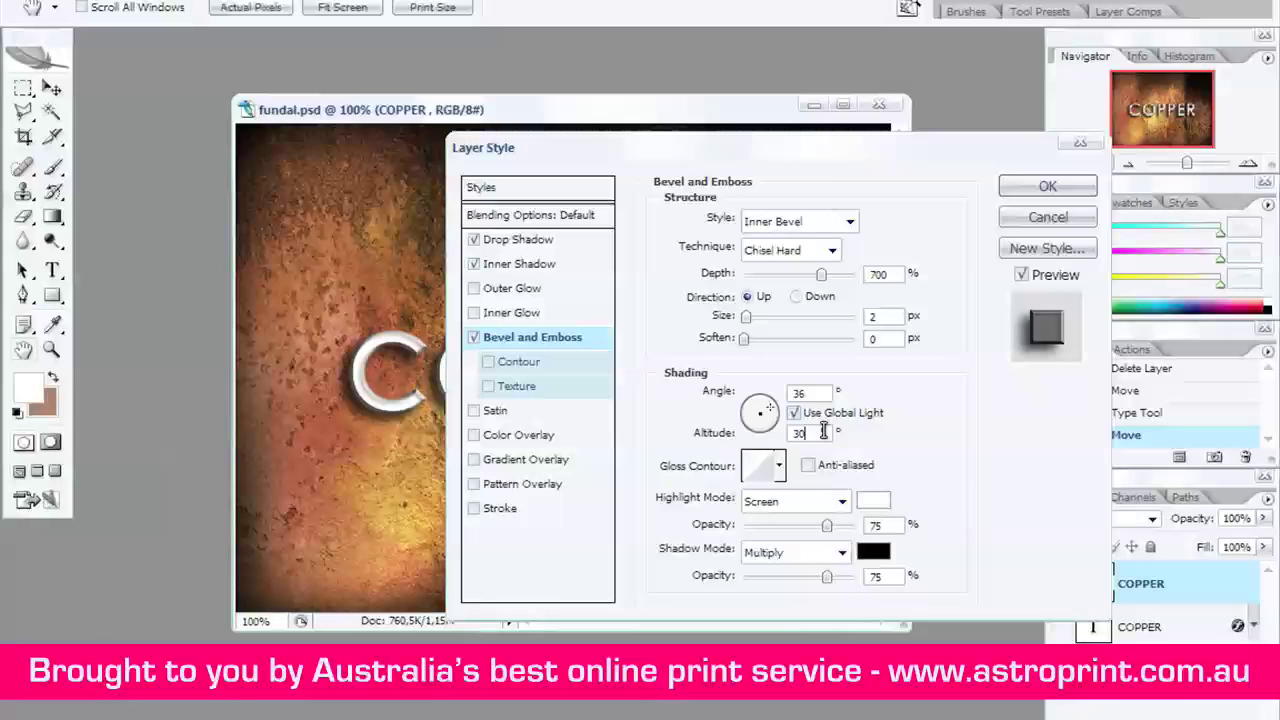
Enable the bevel's texture, append the Patterns library and choose its reddish-brown pattern as the texture.
{"action": "left_click", "coordinate": [510, 390]}
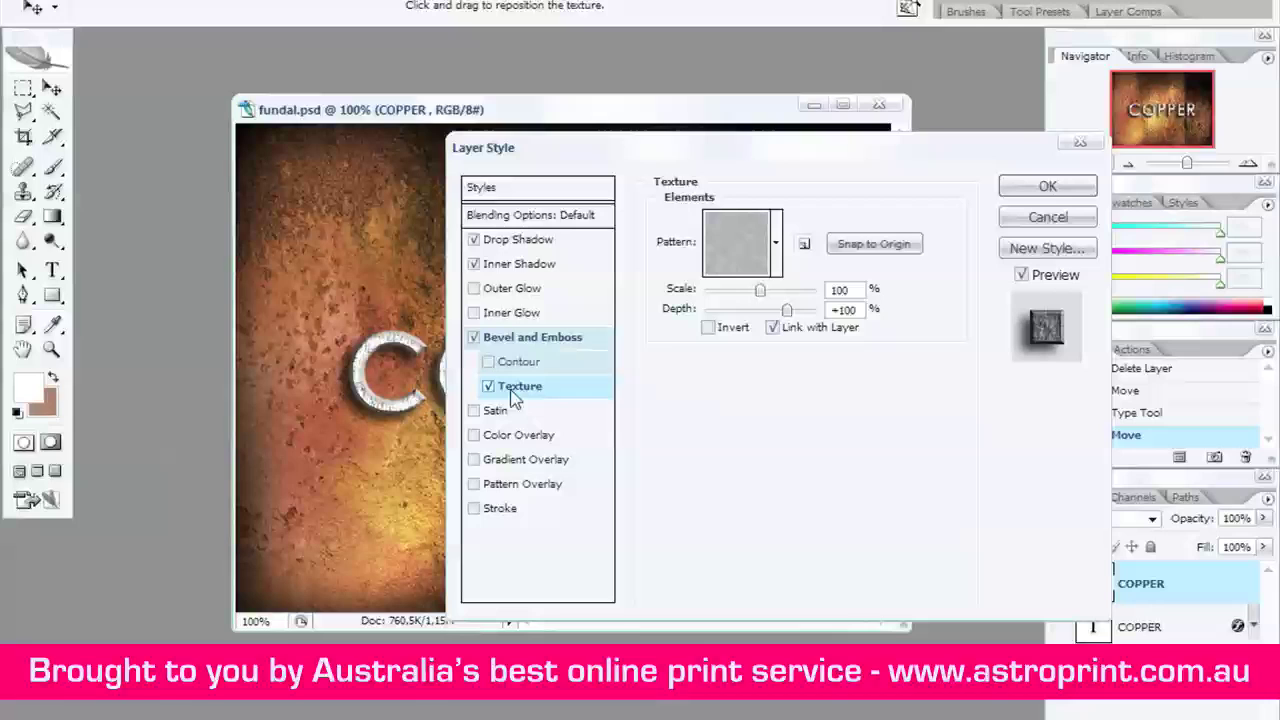
{"action": "left_click", "coordinate": [777, 250]}
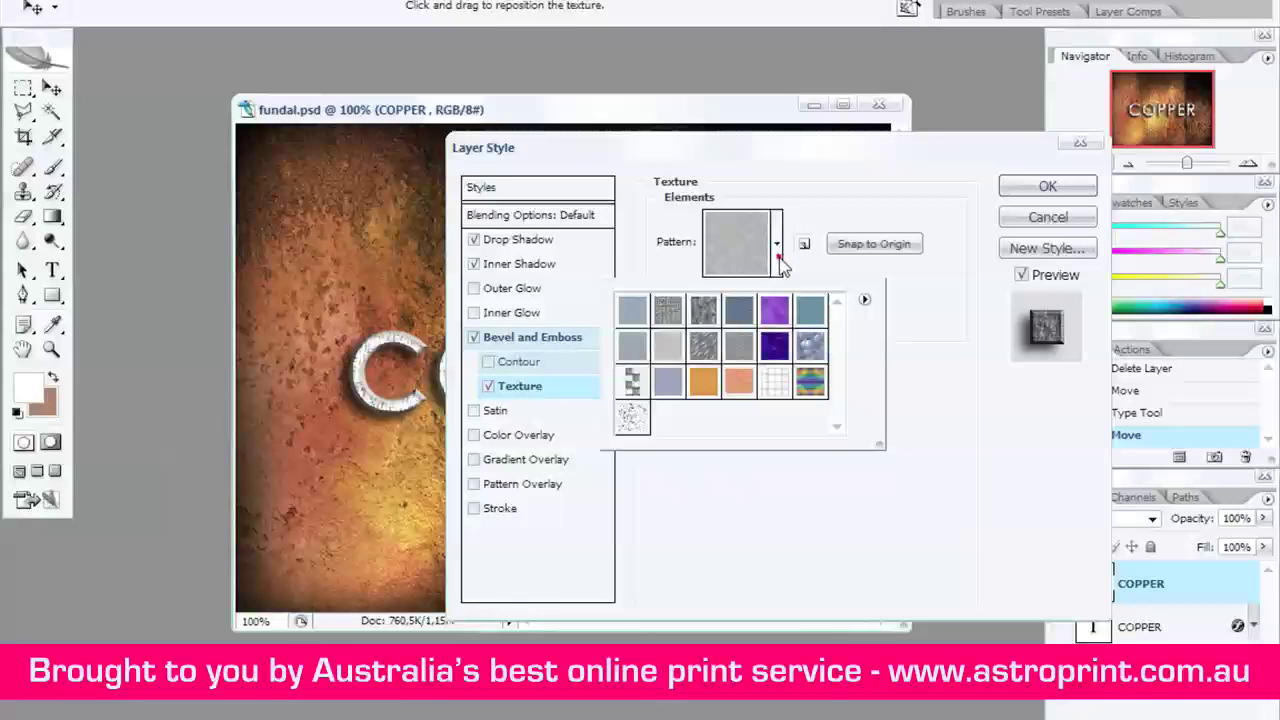
{"action": "left_click", "coordinate": [864, 299]}
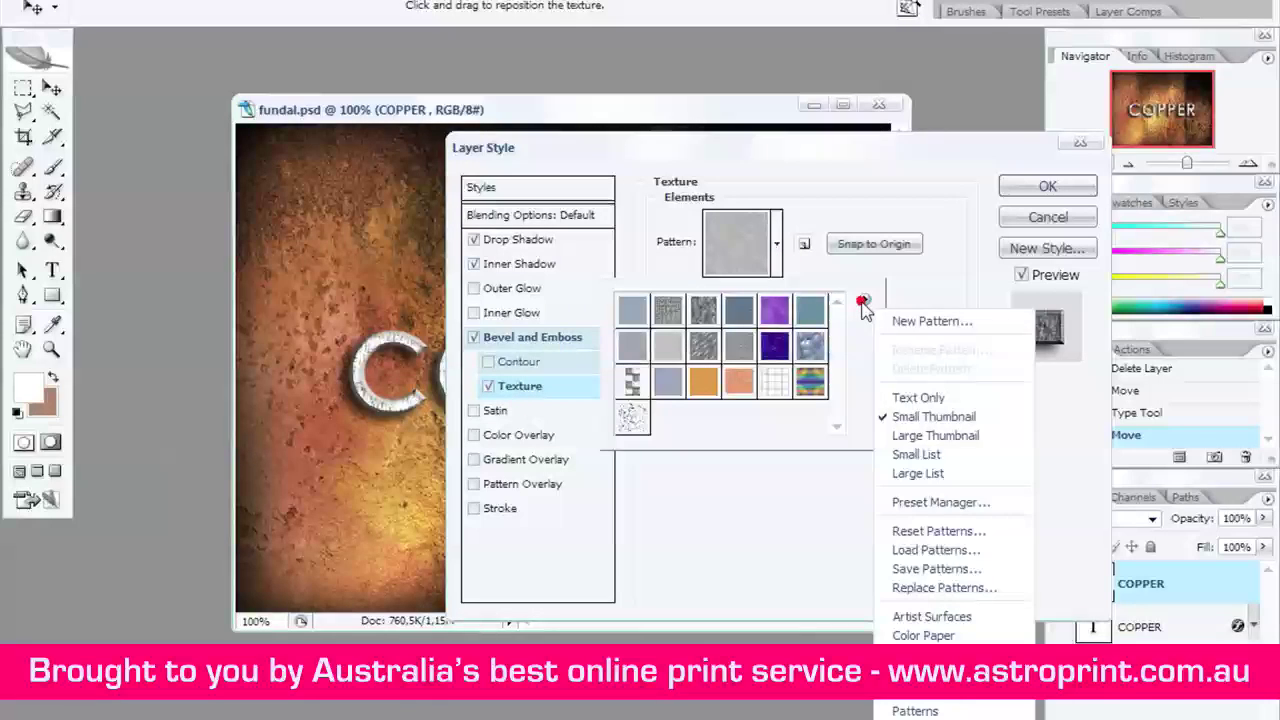
{"action": "left_click", "coordinate": [916, 711]}
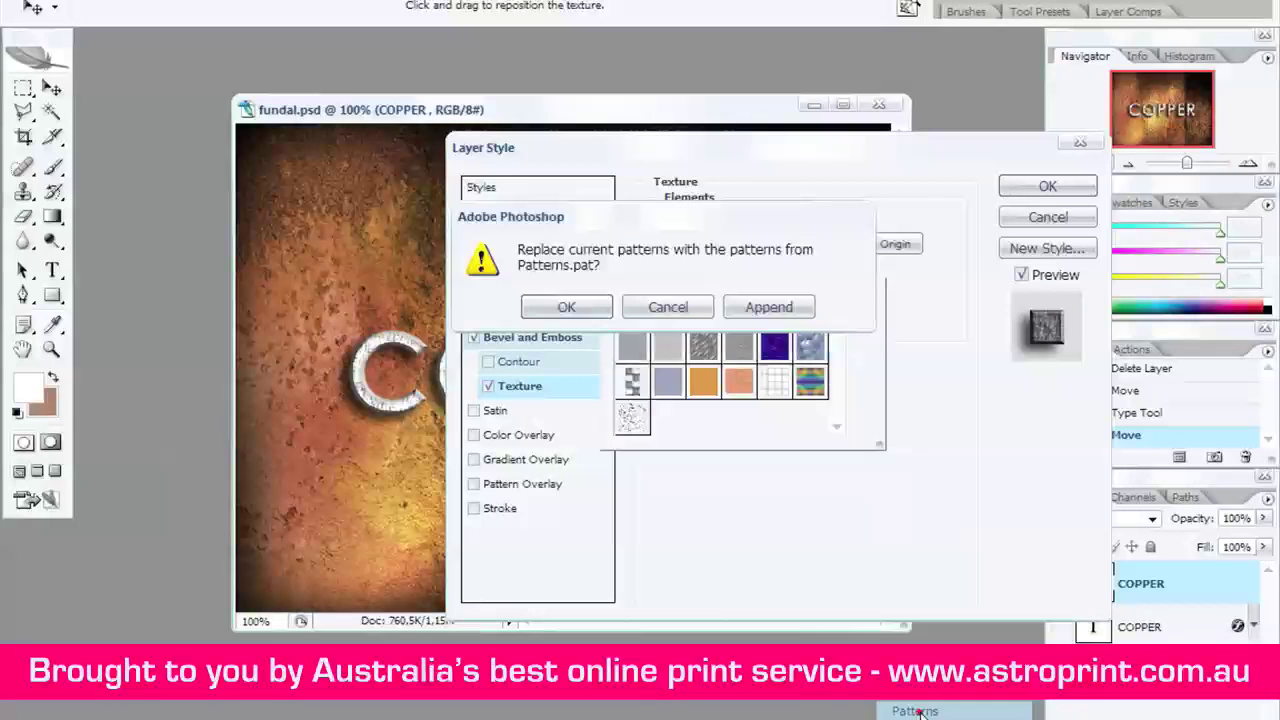
{"action": "left_click", "coordinate": [750, 307]}
{"action": "left_click_drag", "start_coordinate": [834, 343], "coordinate": [835, 392]}
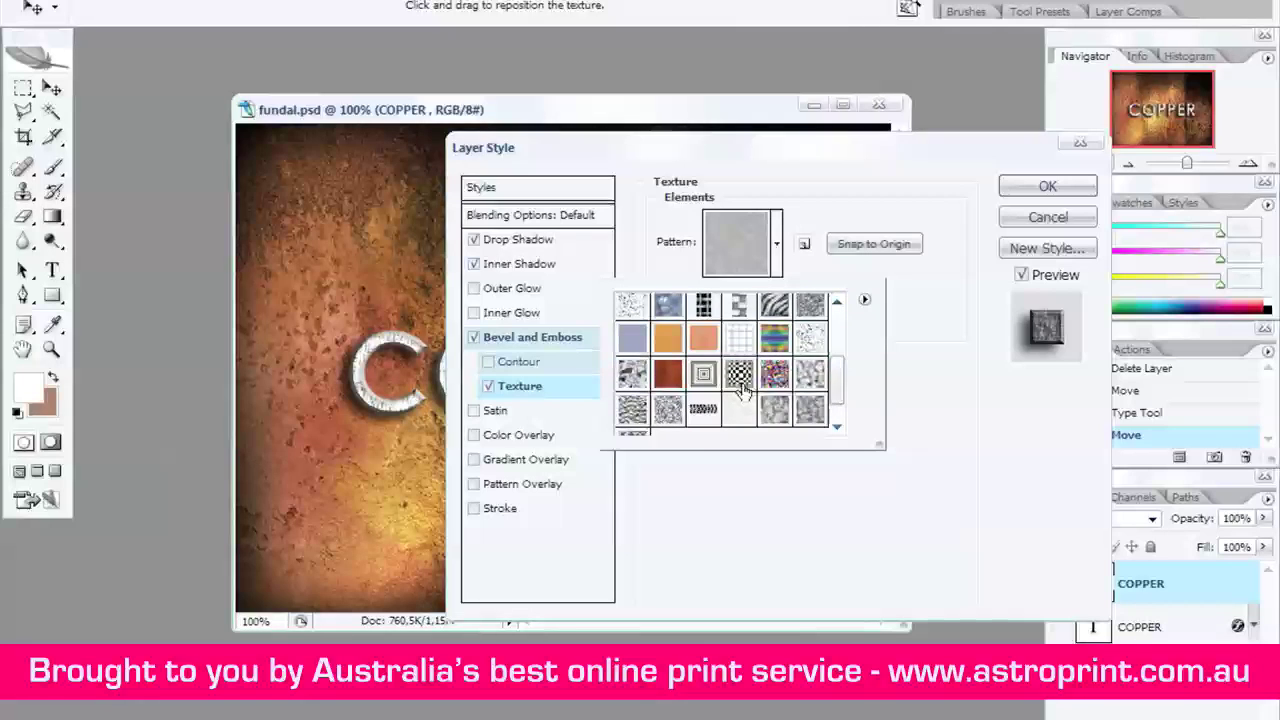
{"action": "left_click", "coordinate": [666, 378]}
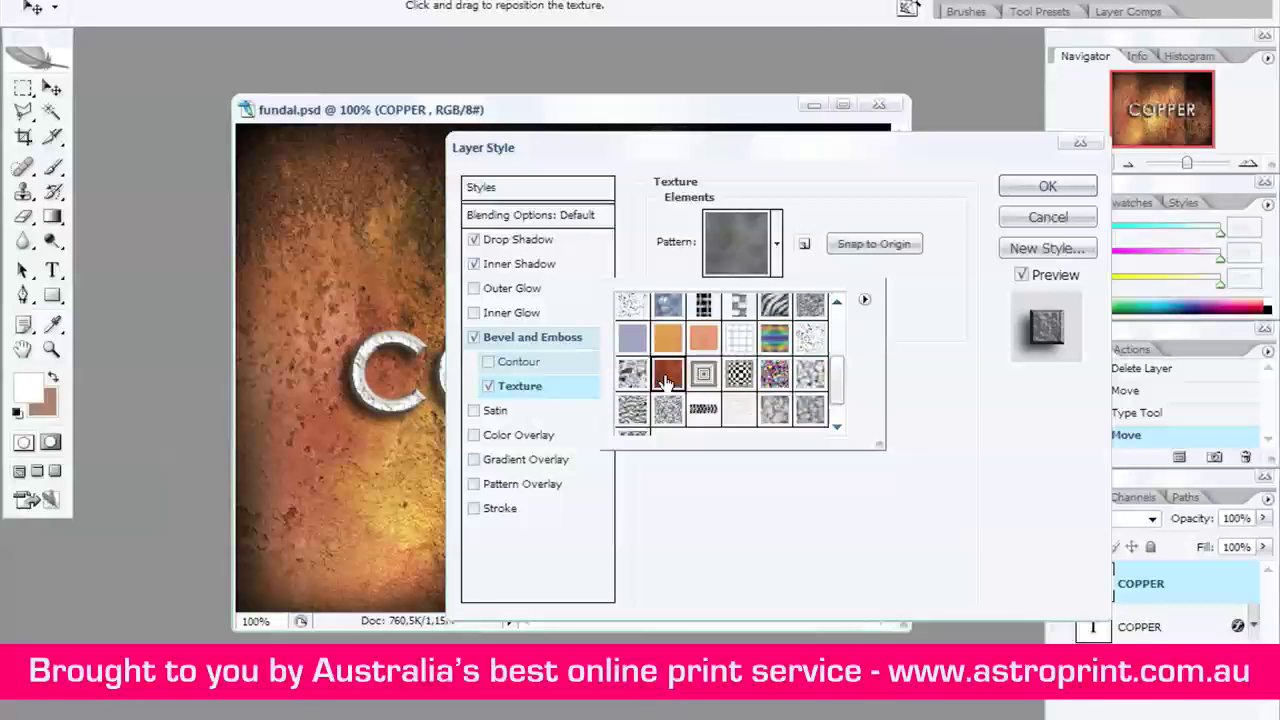
{"action": "left_click", "coordinate": [666, 378]}
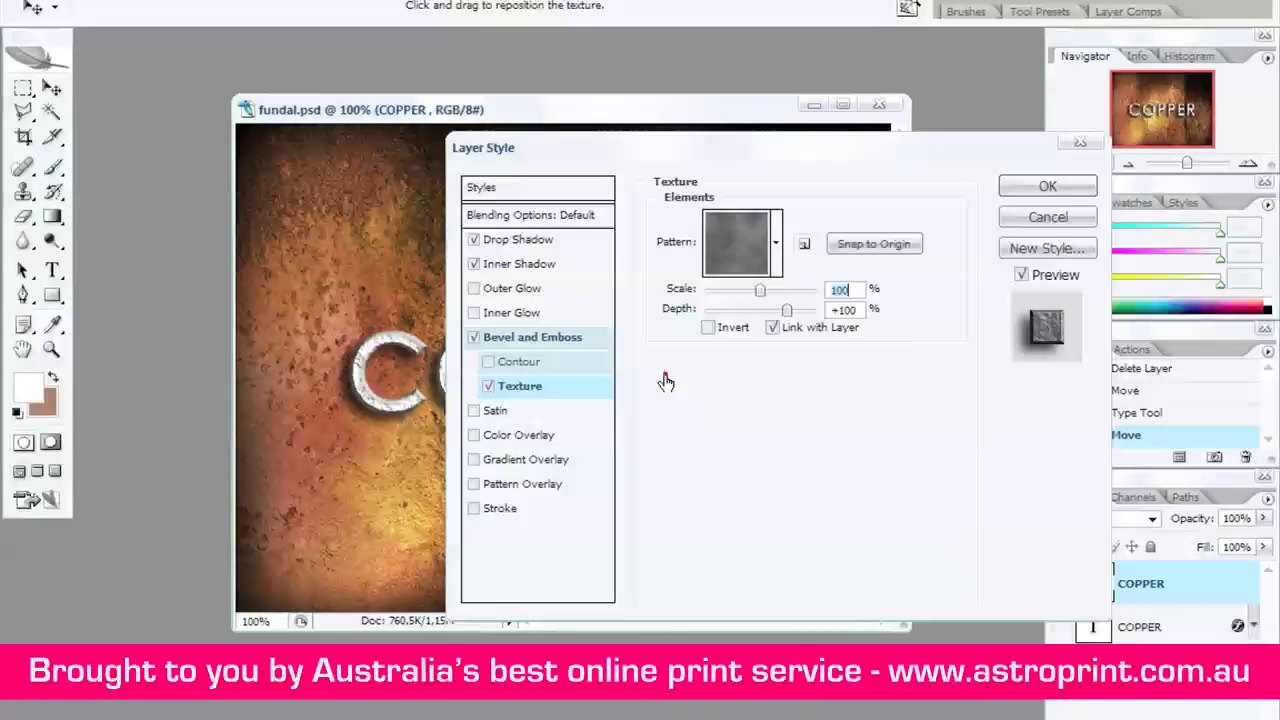
Enable a color overlay on the text and set its blend mode to Screen.
{"action": "left_click", "coordinate": [474, 435]}
{"action": "left_click", "coordinate": [510, 440]}
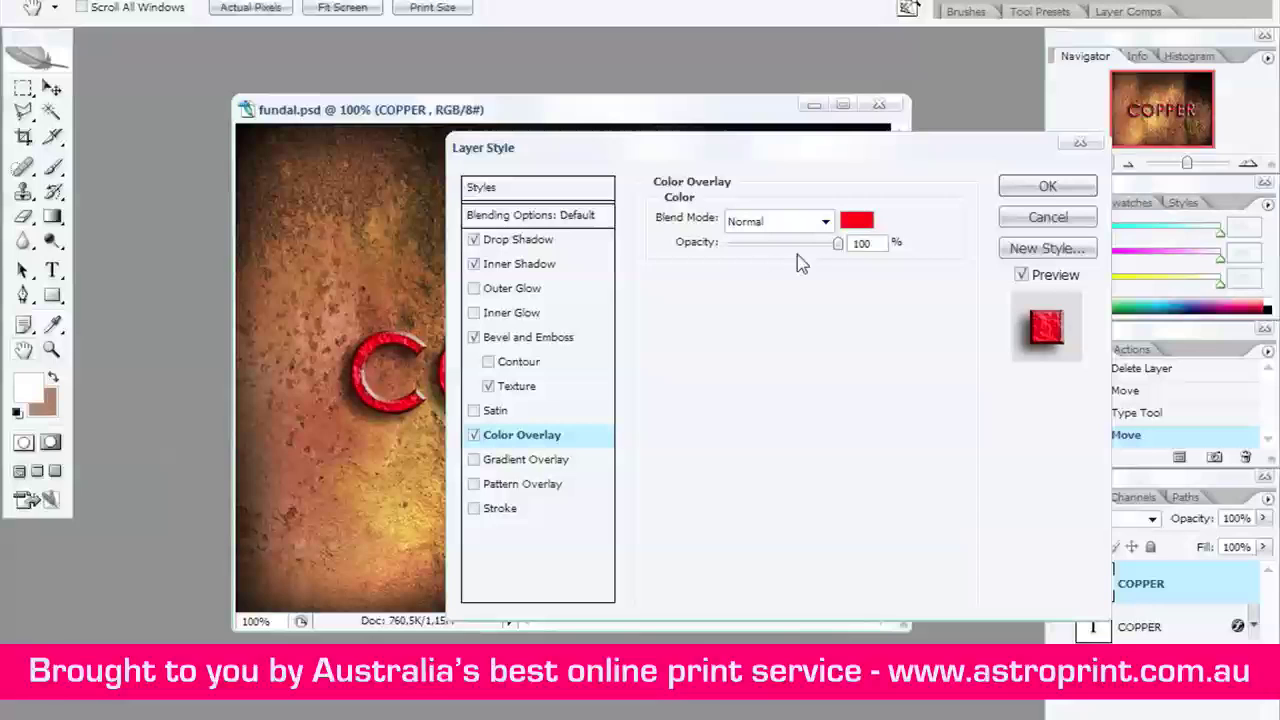
{"action": "left_click", "coordinate": [825, 224]}
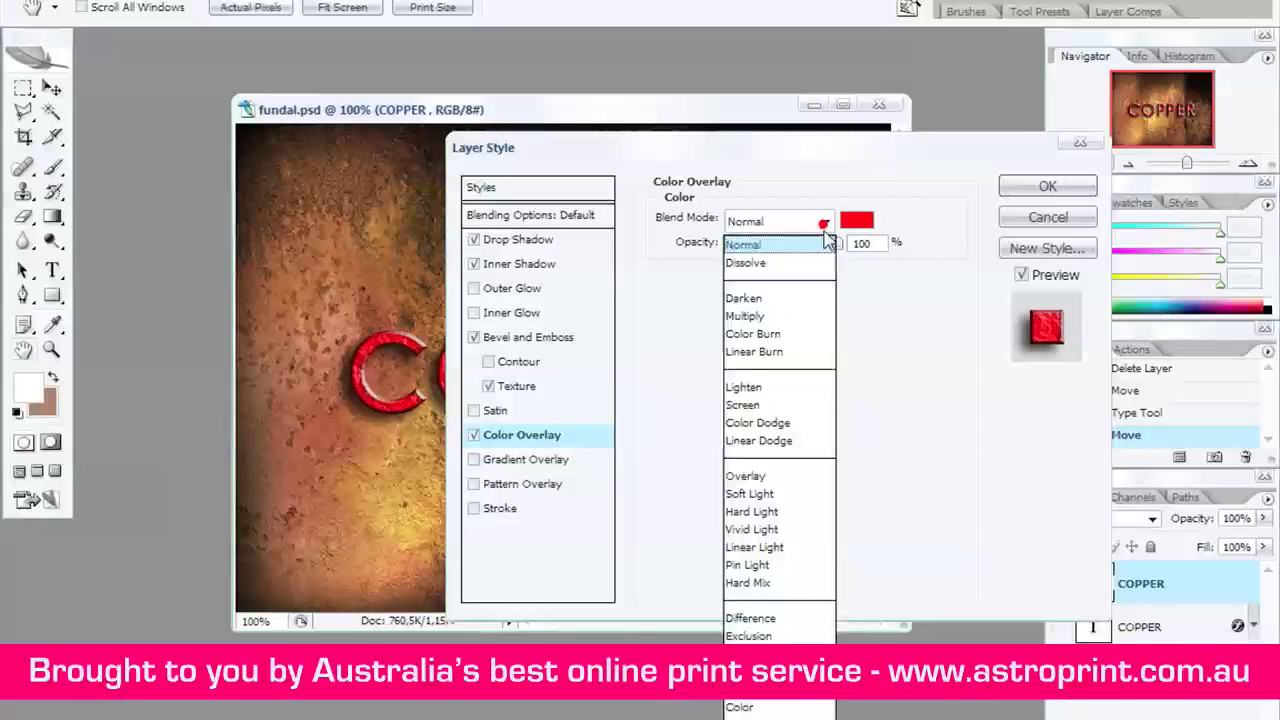
{"action": "left_click", "coordinate": [772, 404]}
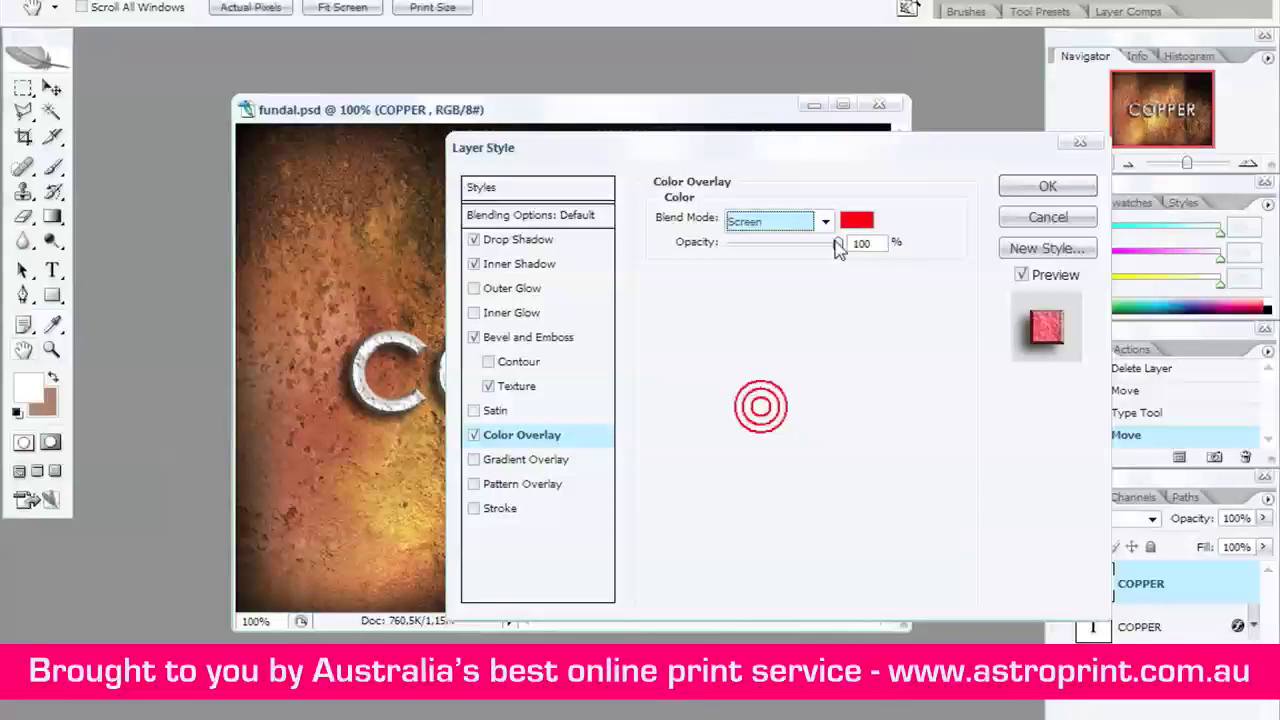
Set the color overlay's opacity to 59% and its color to brown #742901 (RGB 116, 41, 1).
{"action": "left_click_drag", "start_coordinate": [840, 243], "coordinate": [793, 250]}
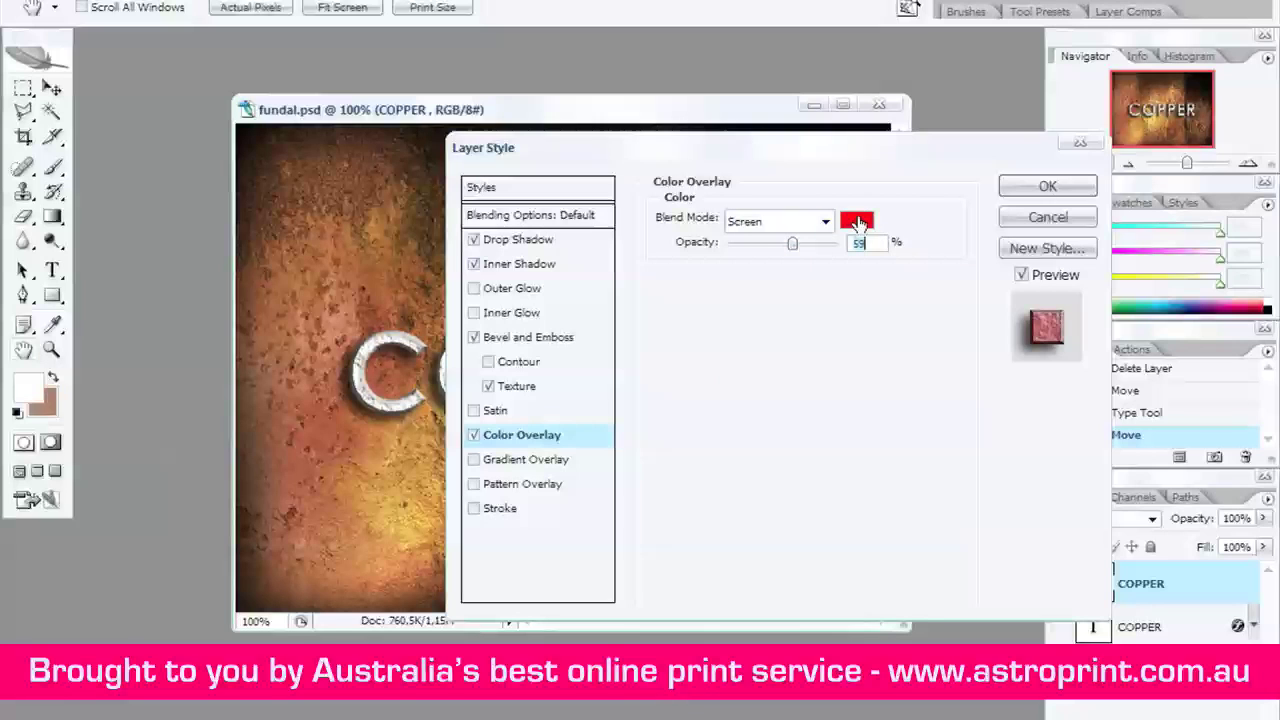
{"action": "left_click", "coordinate": [856, 220]}
{"action": "left_click_drag", "start_coordinate": [770, 205], "coordinate": [527, 320]}
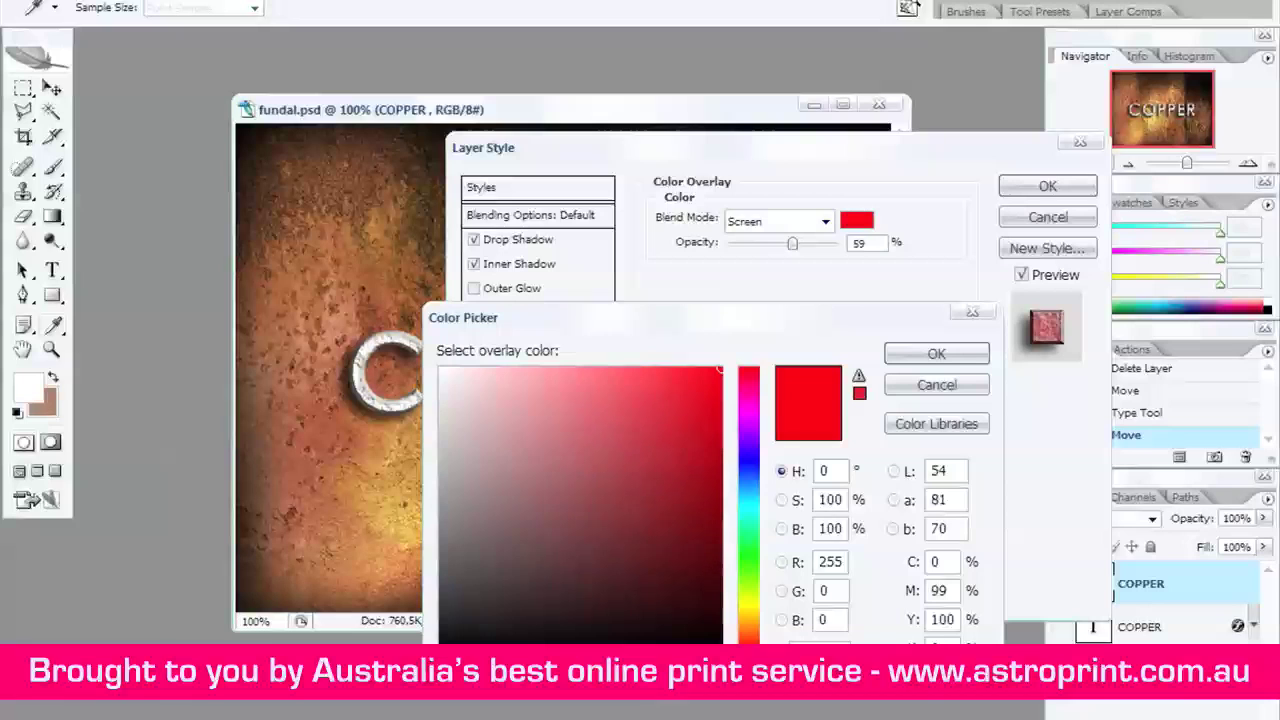
{"action": "type", "text": "7"}
{"action": "mouse_move", "coordinate": [720, 640]}
{"action": "left_mouse_down"}
{"action": "mouse_move", "coordinate": [720, 521]}
{"action": "mouse_move", "coordinate": [720, 577]}
{"action": "left_mouse_up"}
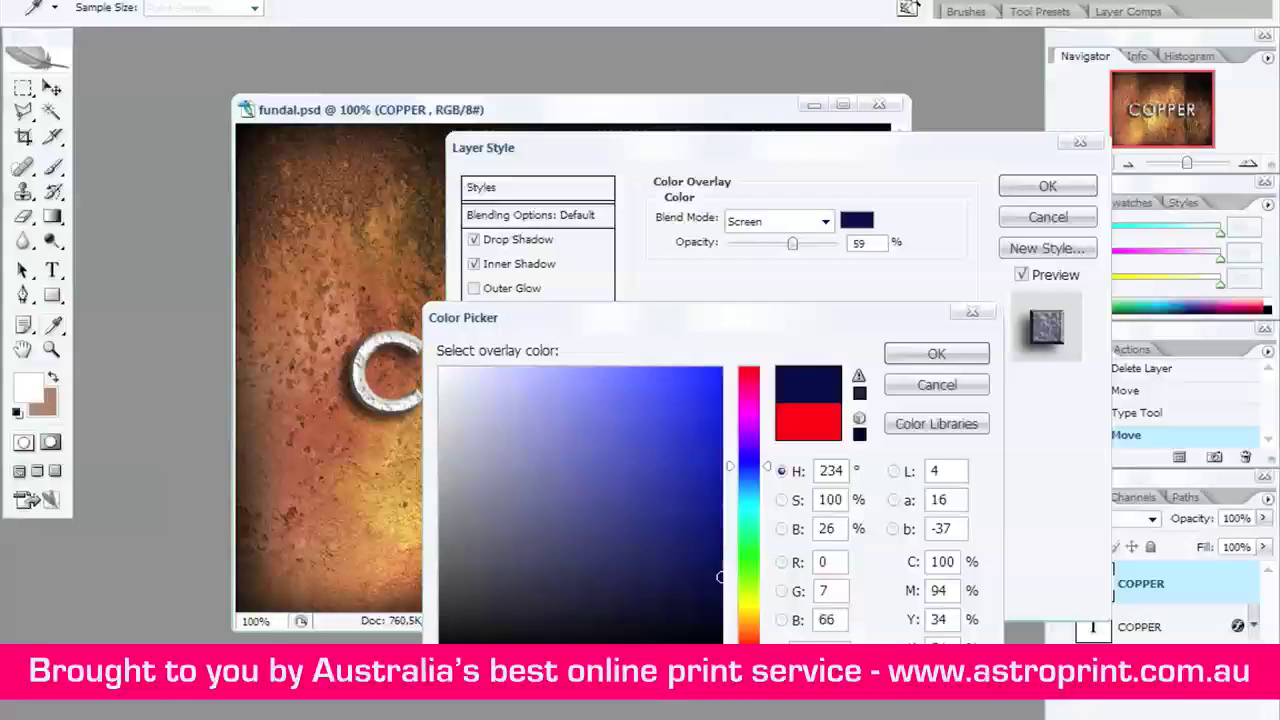
{"action": "type", "text": "901"}
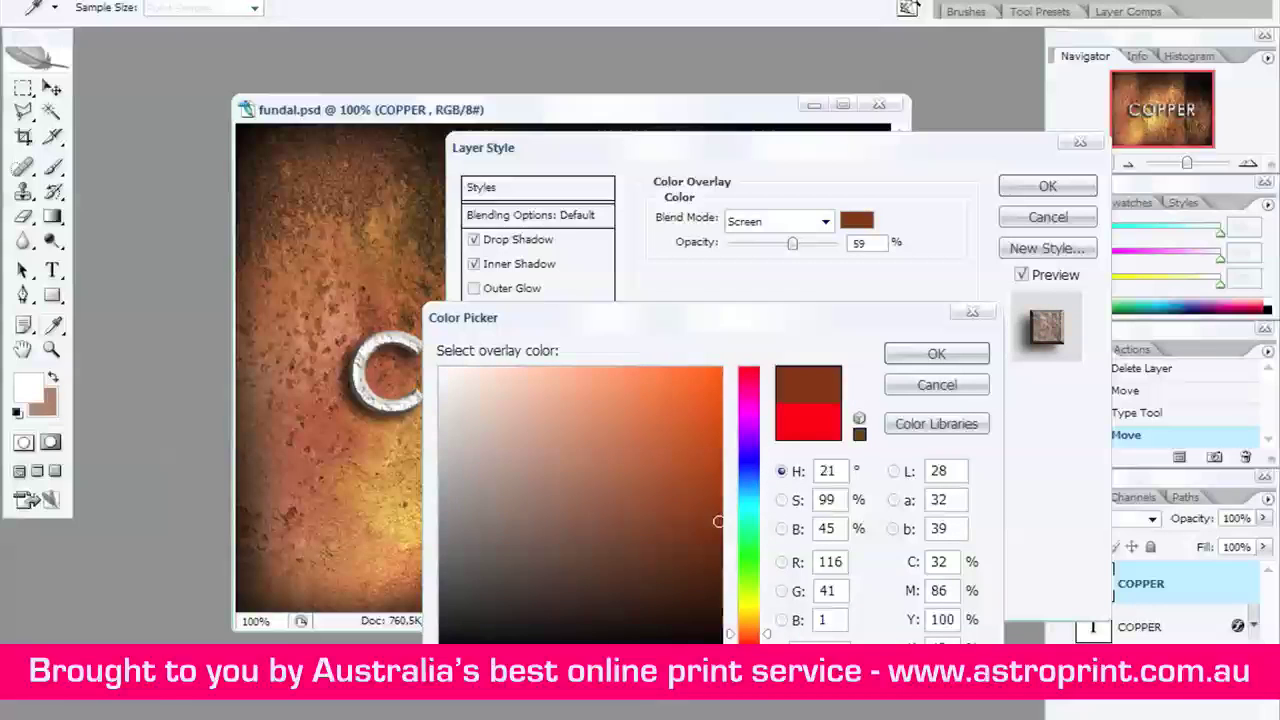
{"action": "left_click", "coordinate": [906, 352]}
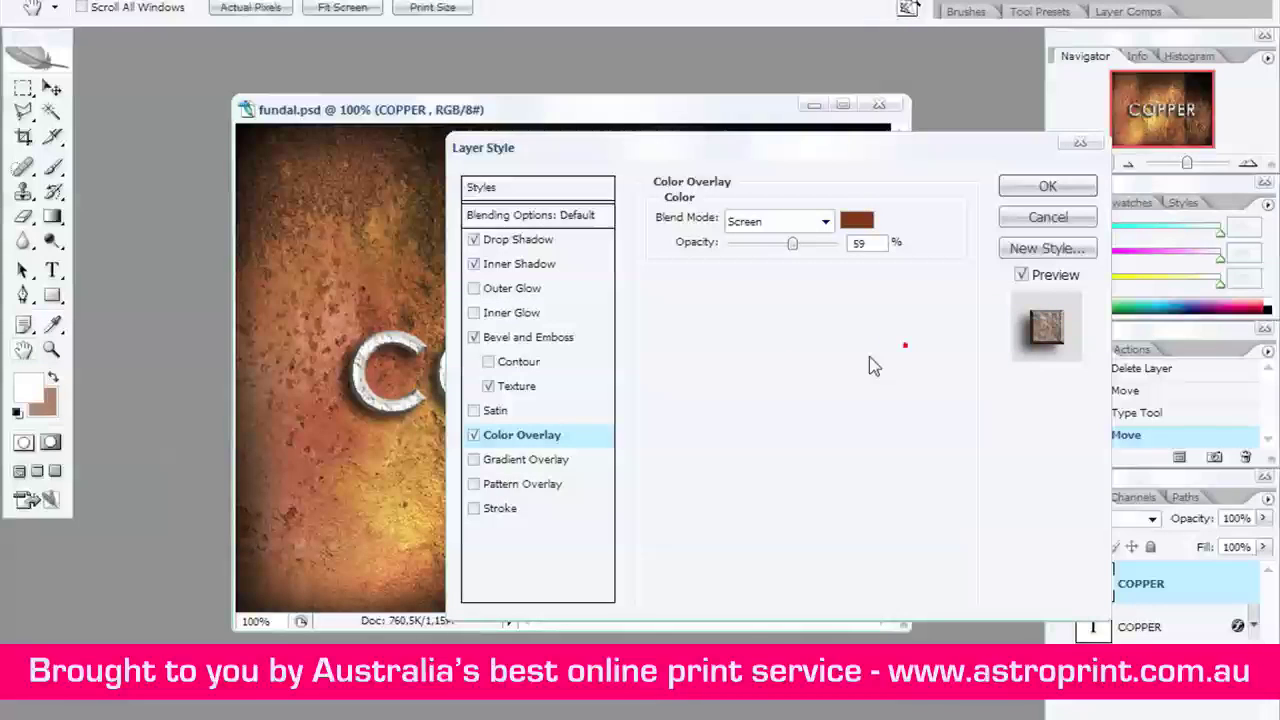
Enable a gradient overlay on the text and set the gradient's starting color stop to black.
{"action": "left_click", "coordinate": [475, 461]}
{"action": "left_click", "coordinate": [515, 462]}
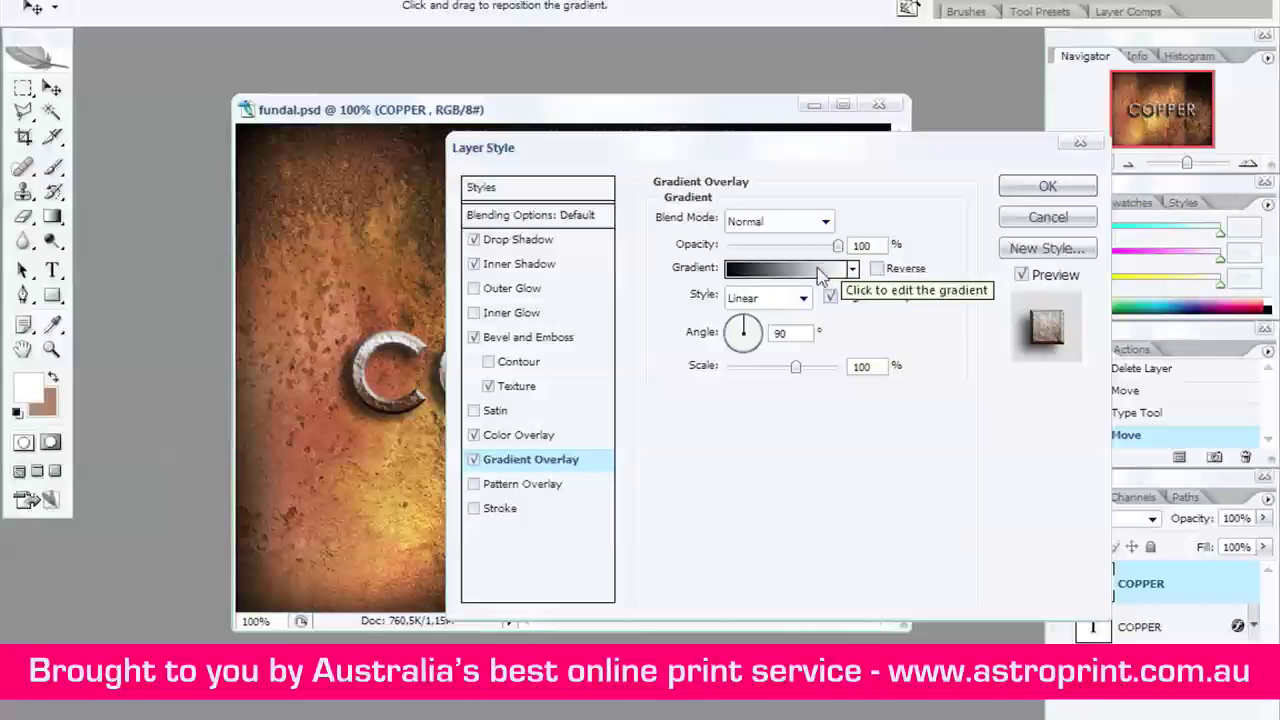
{"action": "left_click", "coordinate": [818, 270]}
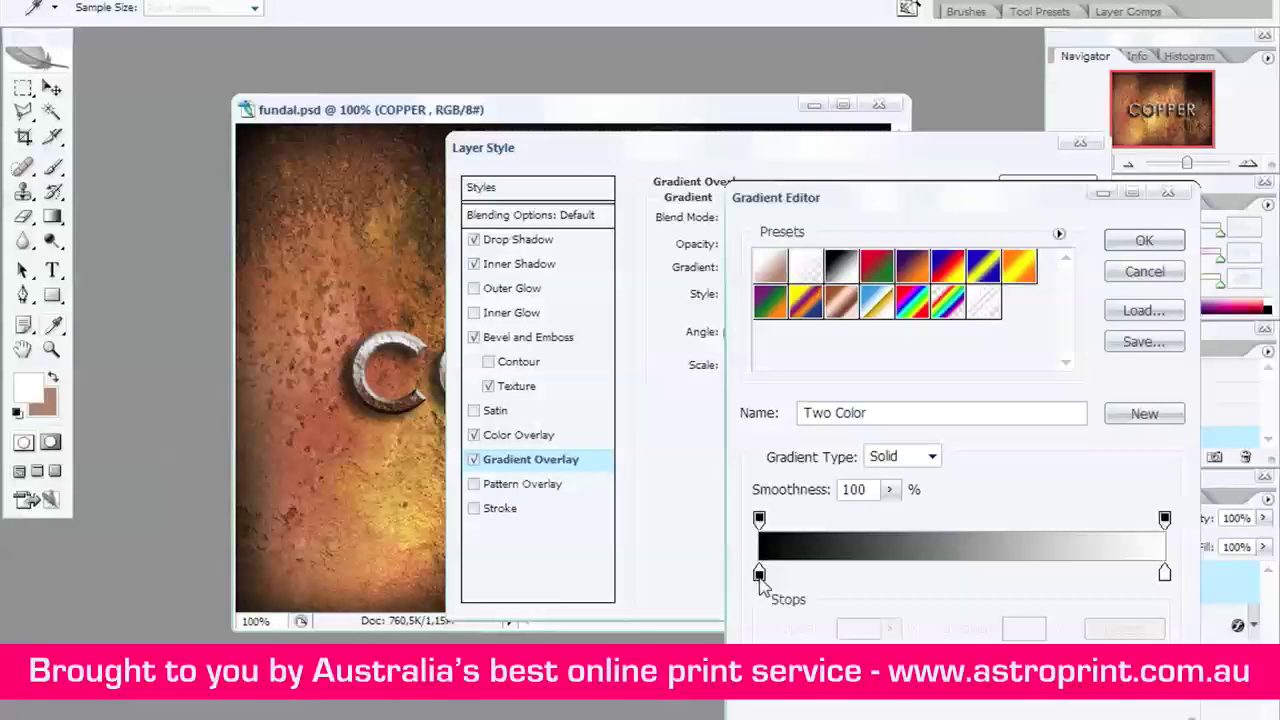
{"action": "double_click", "coordinate": [760, 578]}
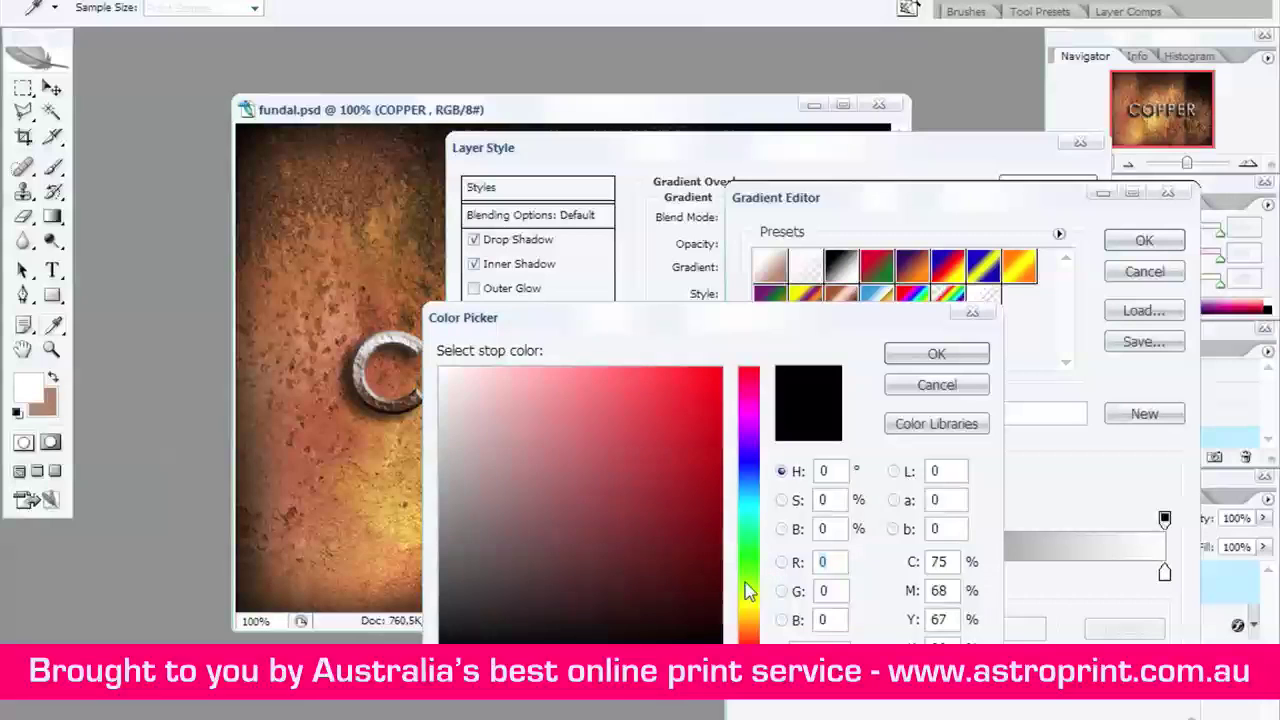
{"action": "left_click", "coordinate": [438, 644]}
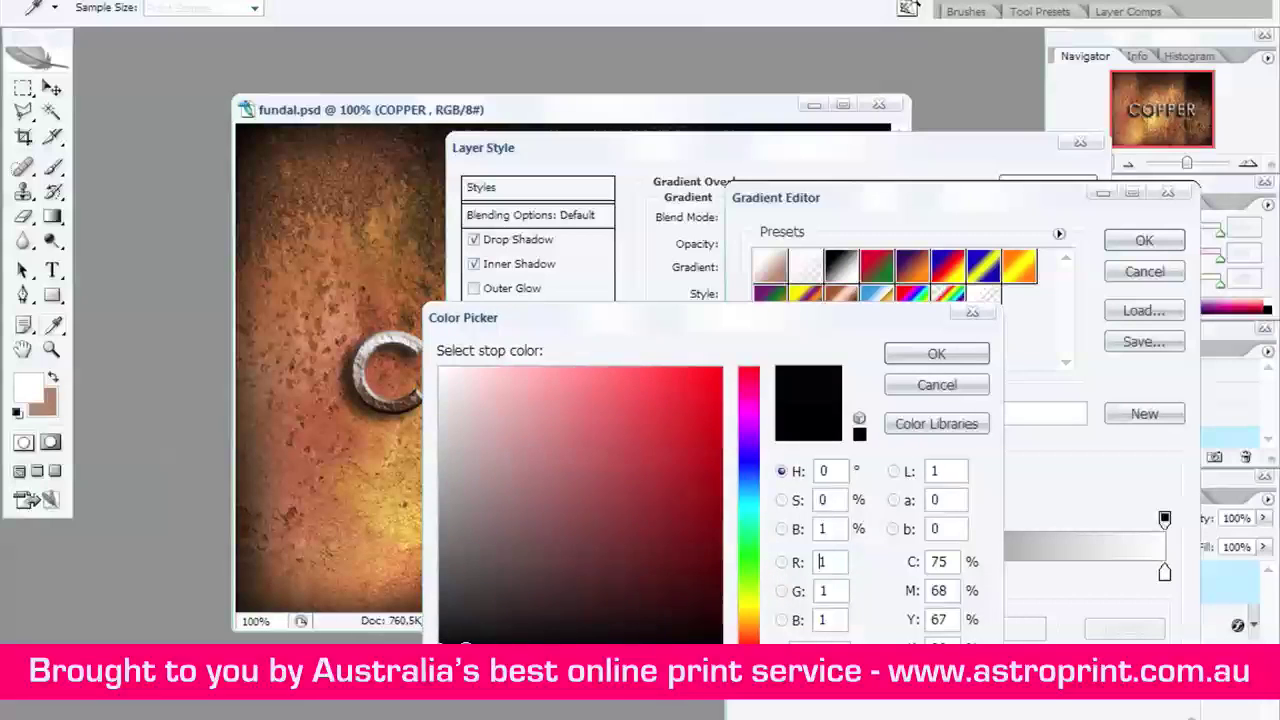
{"action": "left_click", "coordinate": [441, 650]}
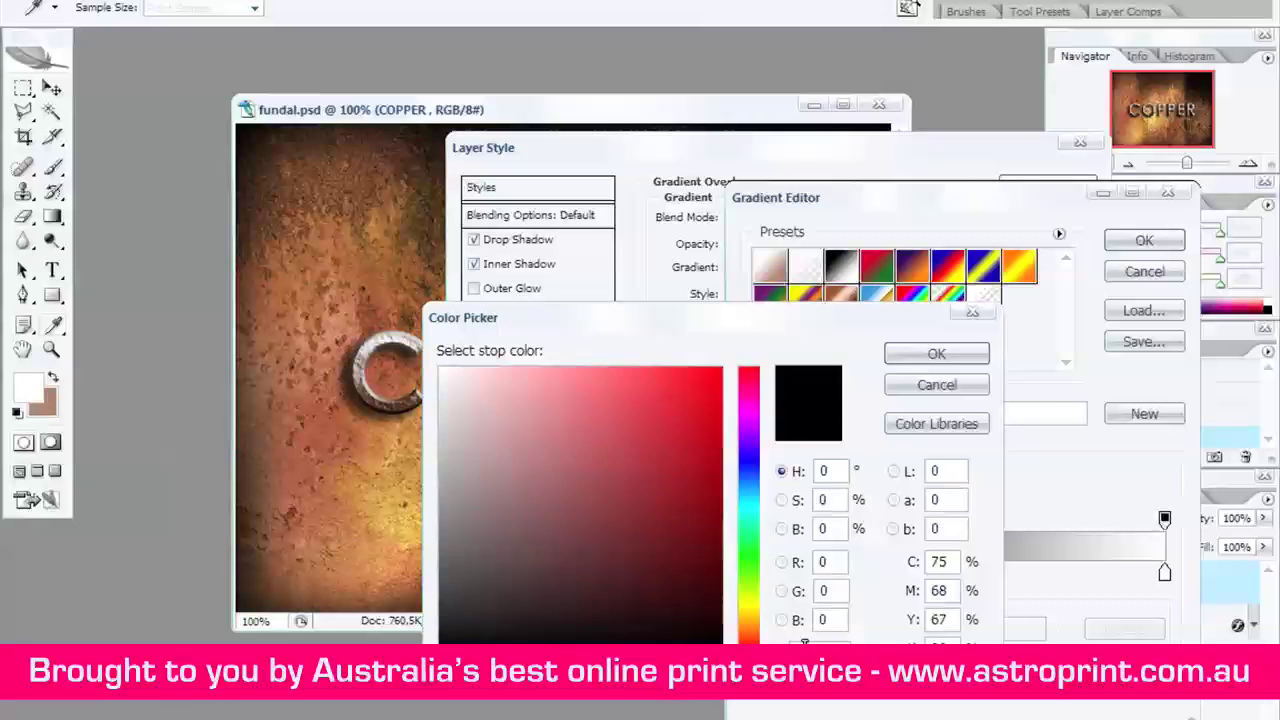
{"action": "left_click", "coordinate": [929, 356]}
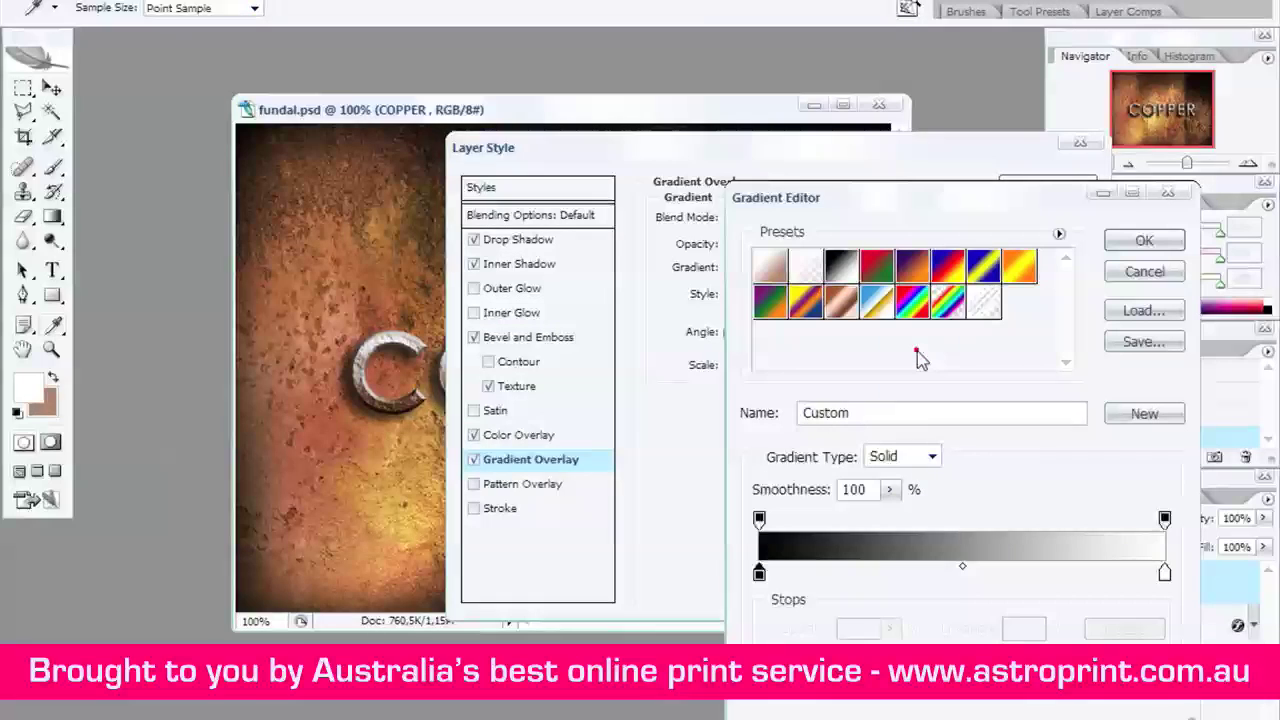
Set the gradient's end color stop to black (RGB 0, 0, 0).
{"action": "left_click", "coordinate": [1164, 576]}
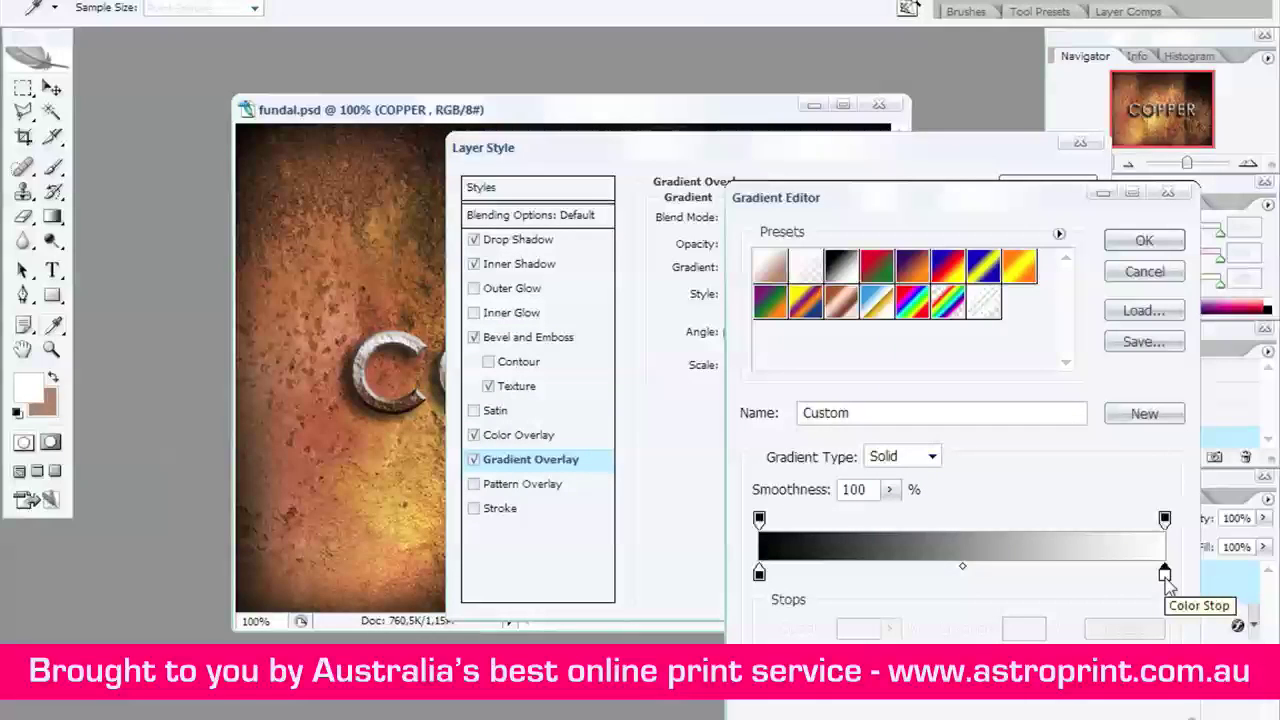
{"action": "double_click", "coordinate": [1164, 574]}
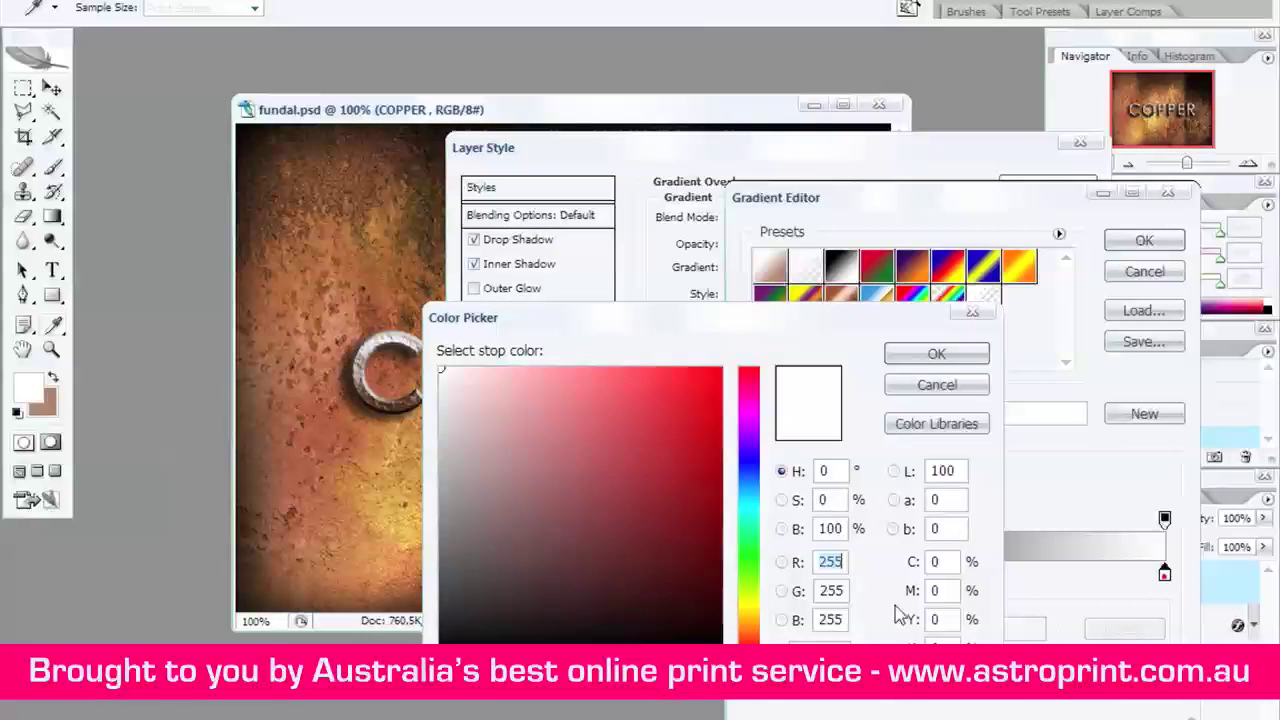
{"action": "type", "text": "0"}
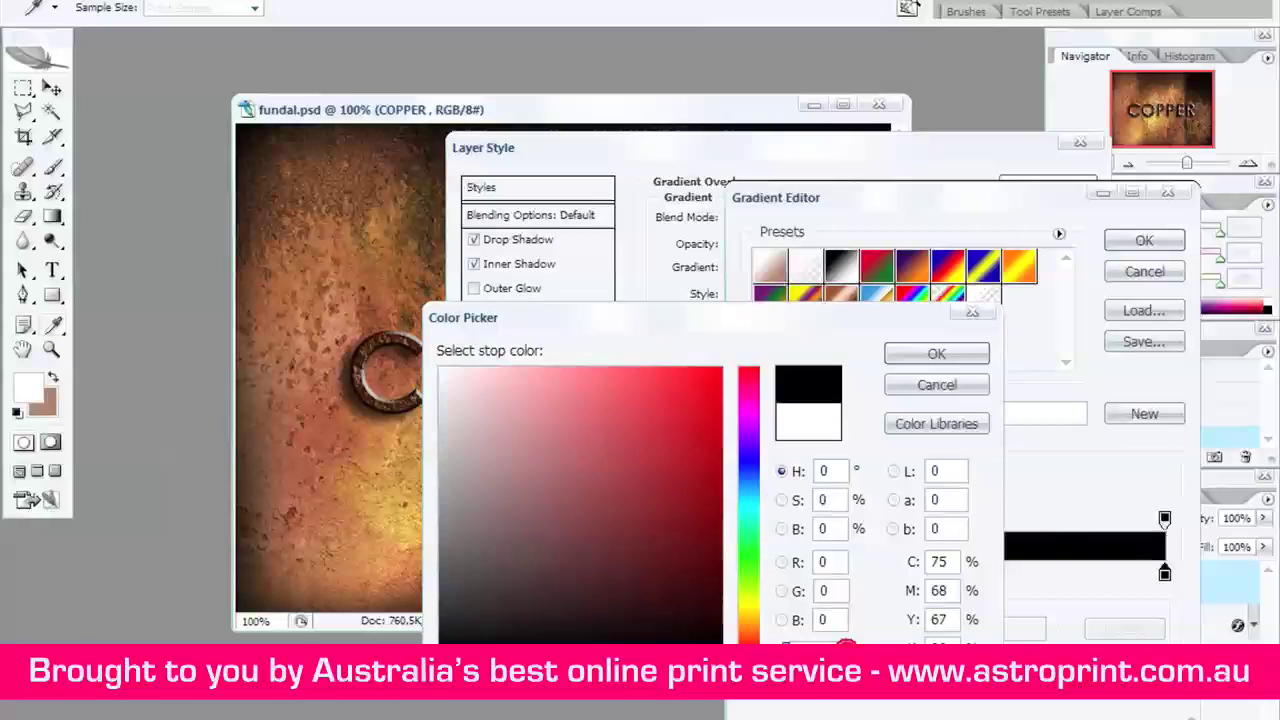
{"action": "left_click", "coordinate": [936, 354]}
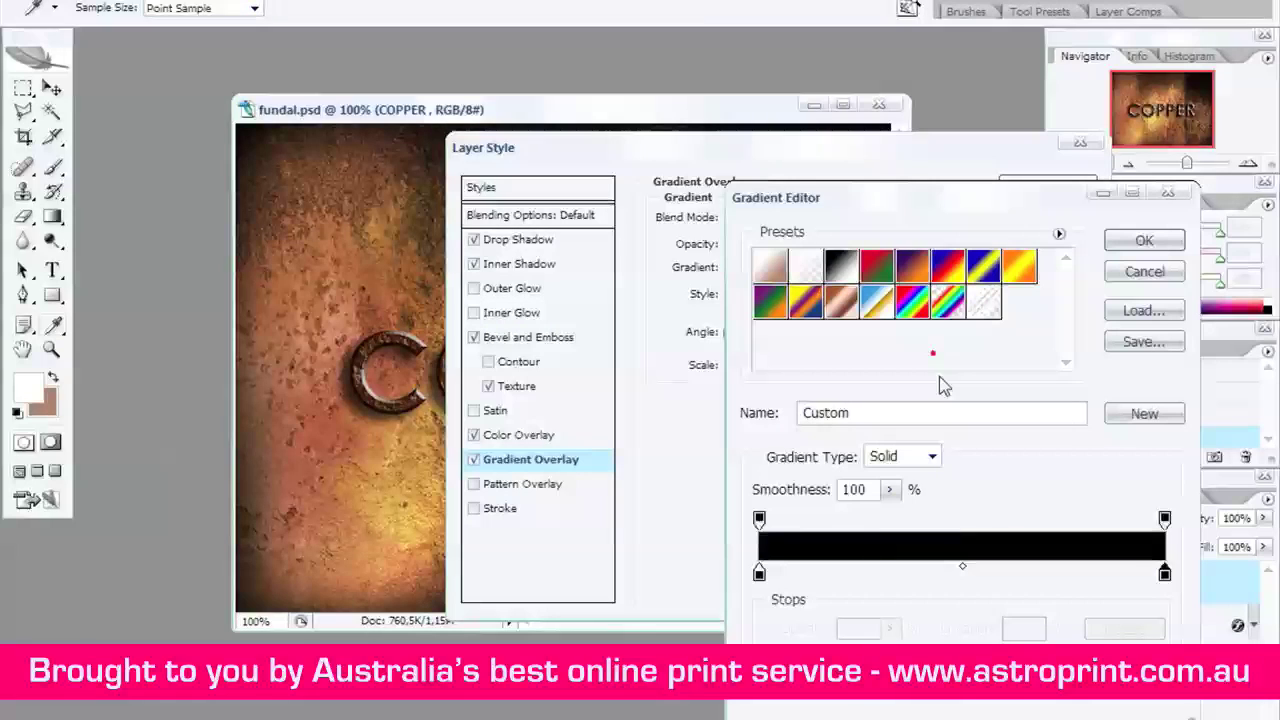
Add a color stop about a quarter of the way along the gradient with dark brown #421F01 (RGB 66, 31, 1).
{"action": "left_click", "coordinate": [848, 574]}
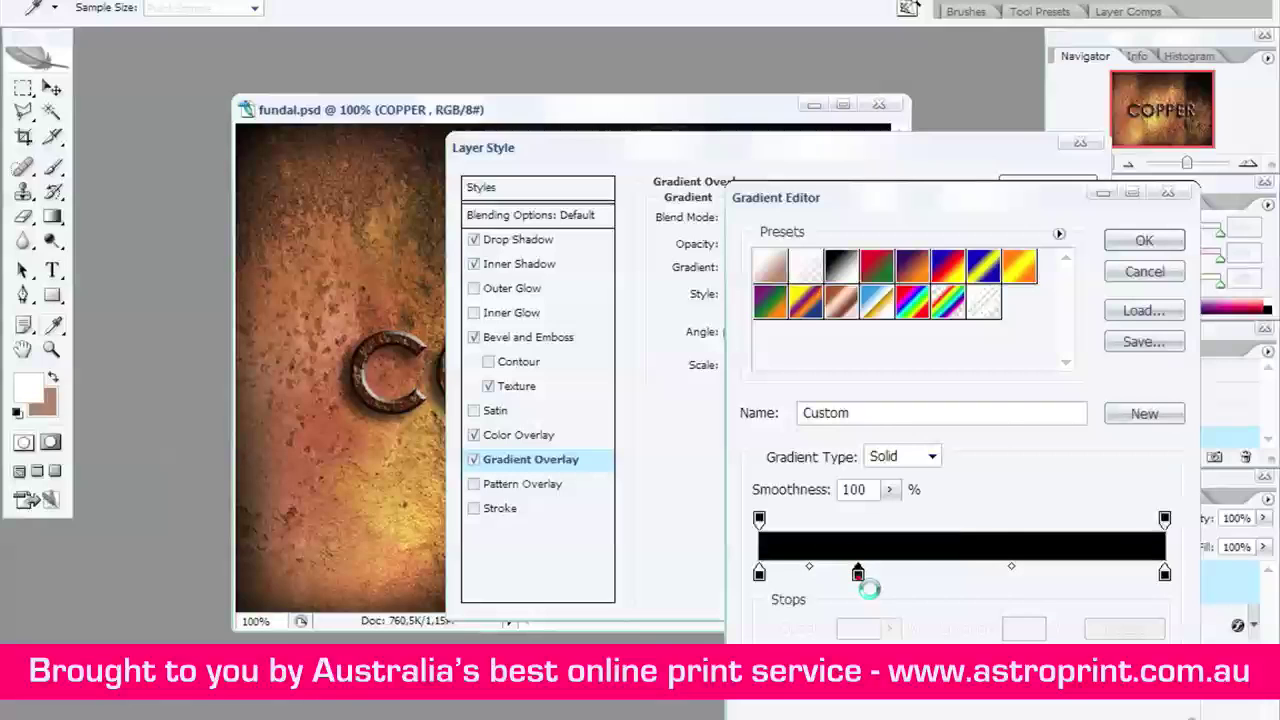
{"action": "double_click", "coordinate": [852, 576]}
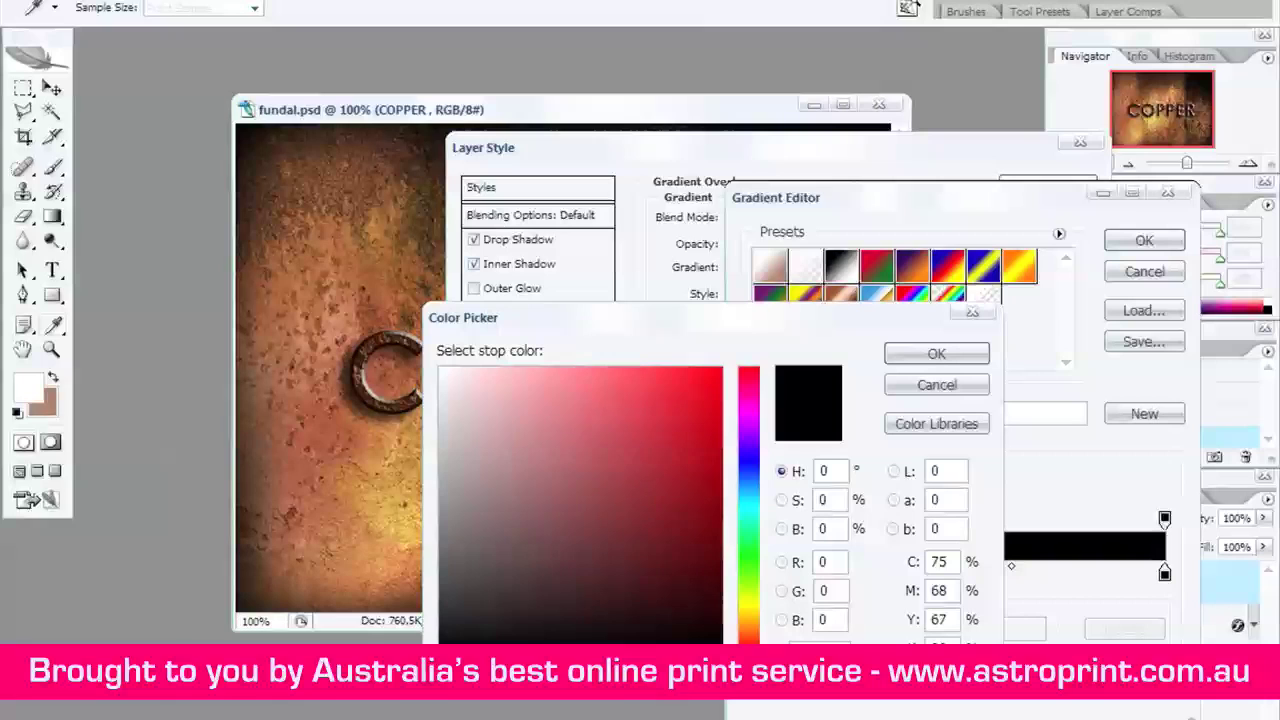
{"action": "type", "text": "4"}
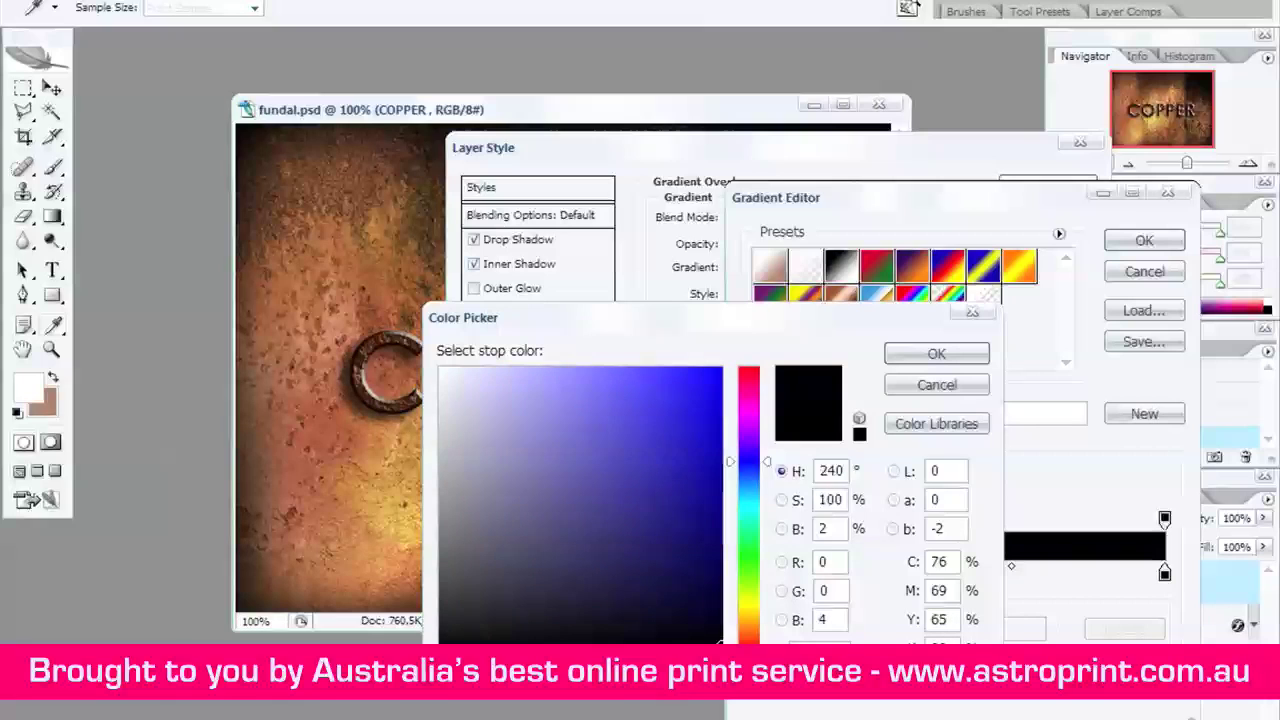
{"action": "type", "text": "2"}
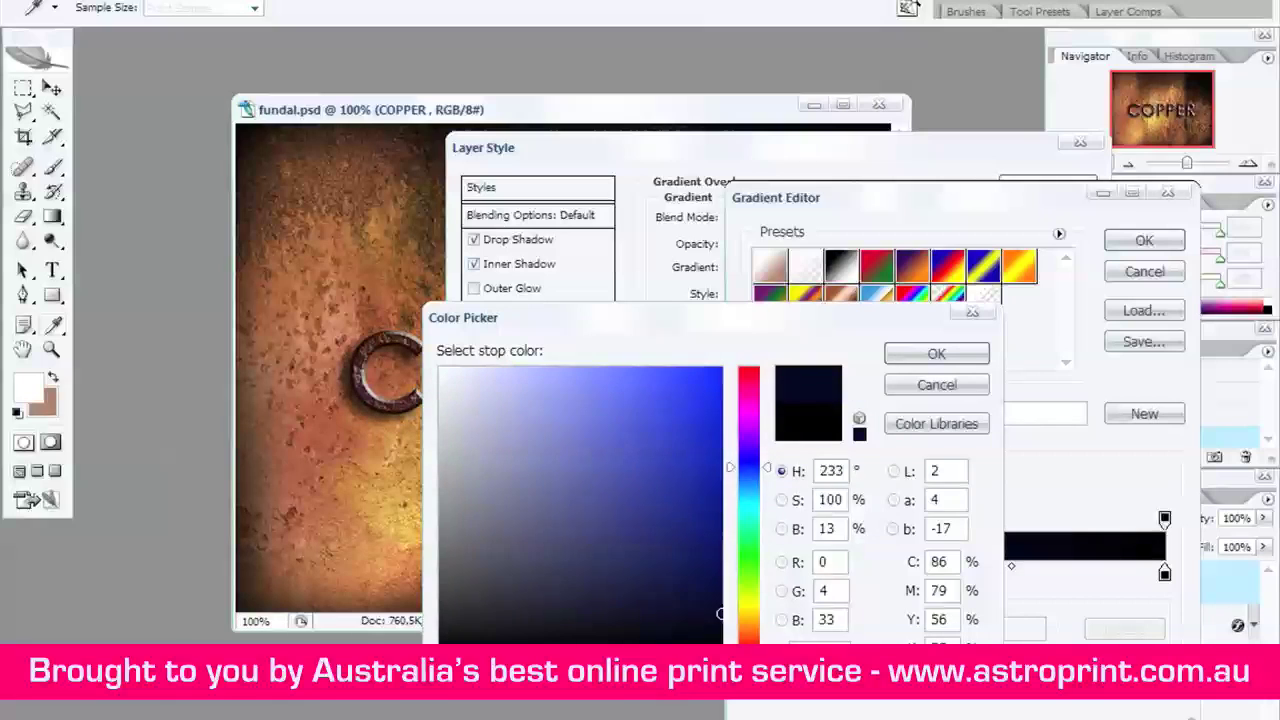
{"action": "type", "text": "f01"}
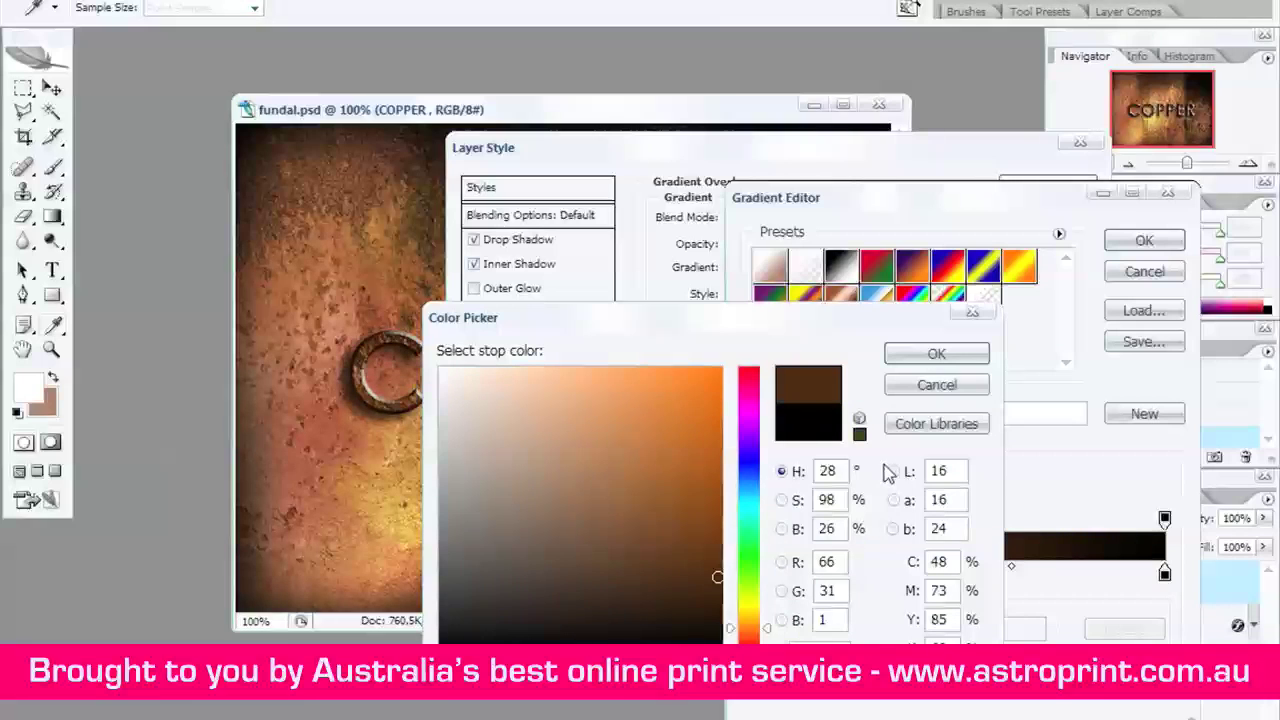
{"action": "left_click", "coordinate": [925, 355]}
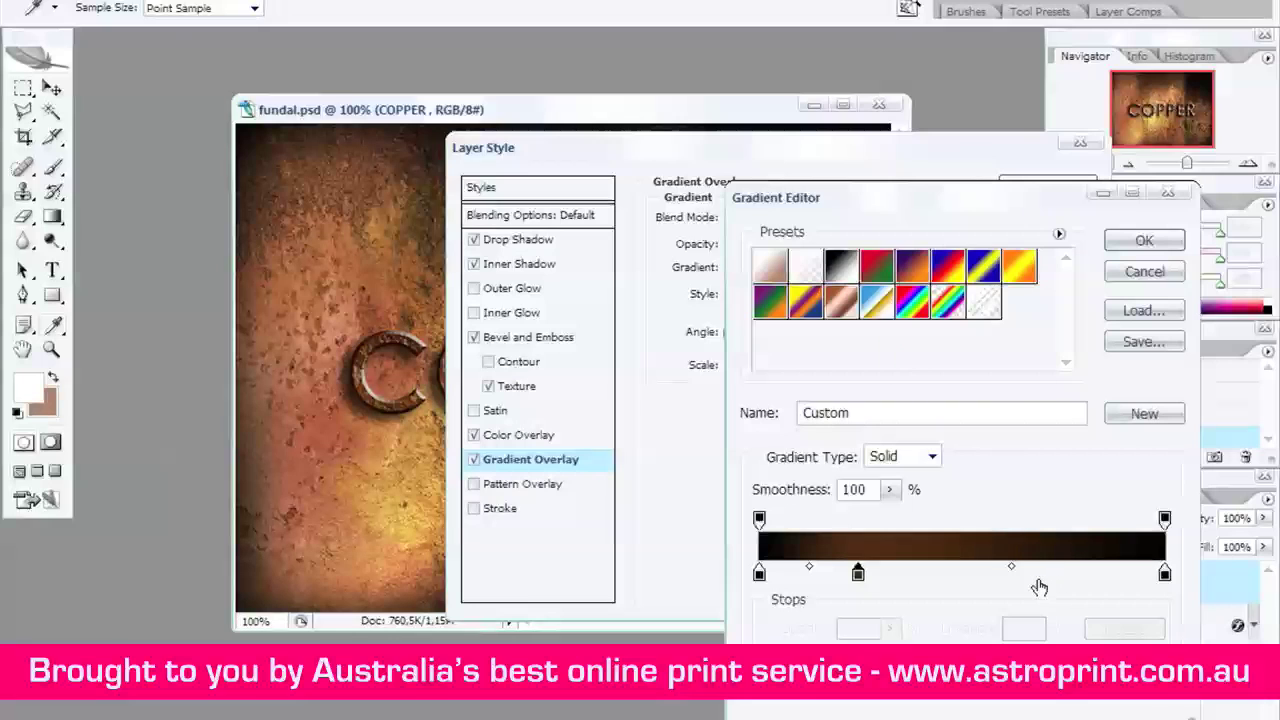
Add another color stop about 70% along the gradient, keeping the same dark brown color.
{"action": "left_click", "coordinate": [1043, 578]}
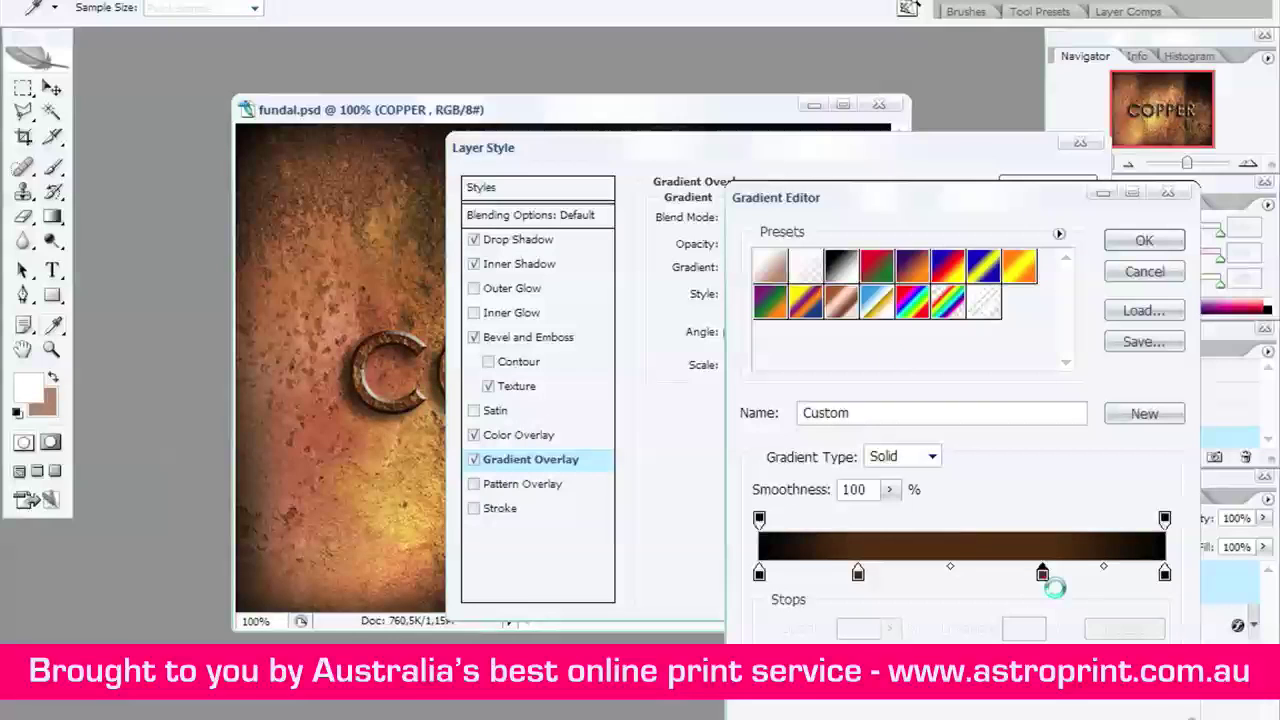
{"action": "double_click", "coordinate": [1043, 576]}
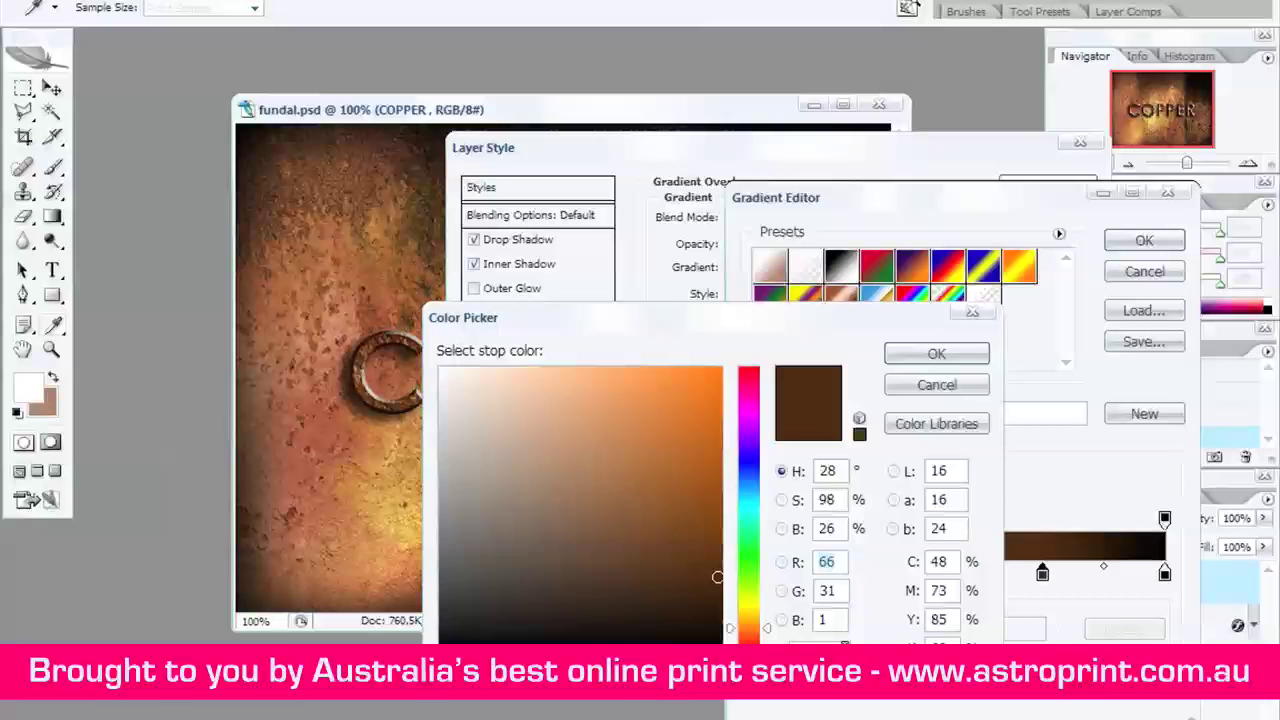
{"action": "left_click", "coordinate": [903, 385]}
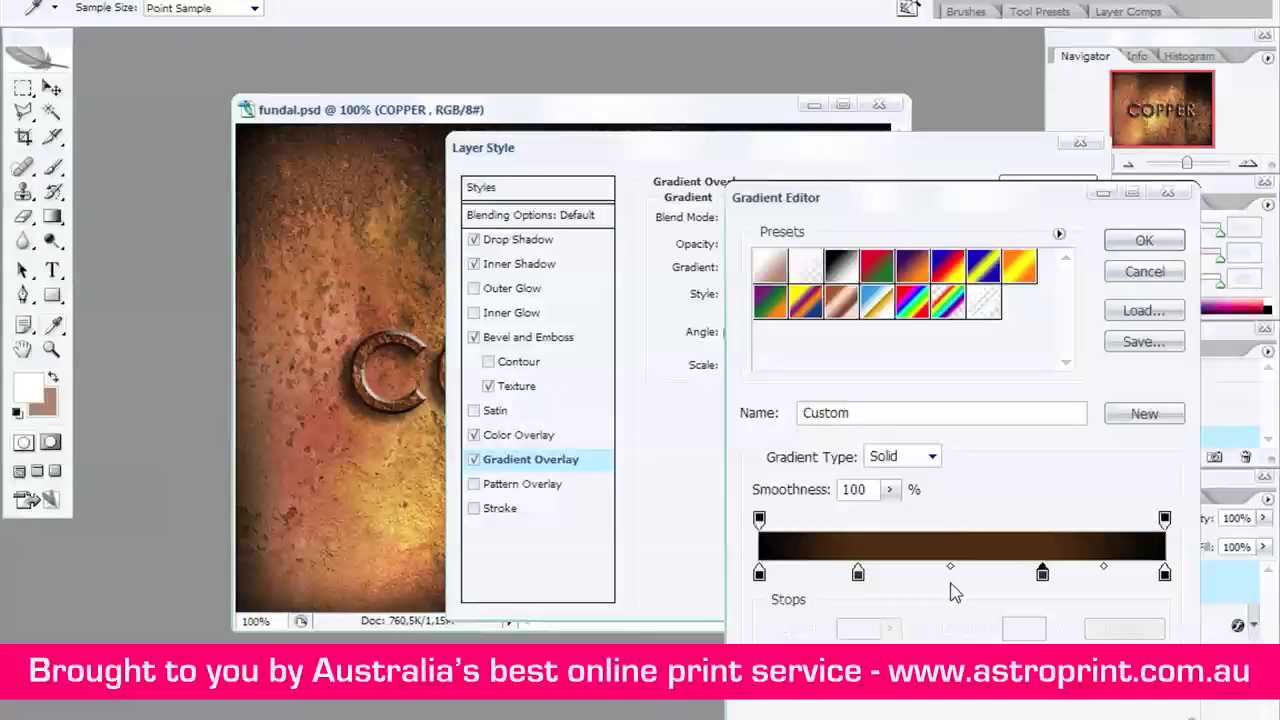
Add a color stop near the gradient's middle in orange-brown #904002 and accept the edited gradient.
{"action": "left_click", "coordinate": [950, 579]}
{"action": "double_click", "coordinate": [949, 574]}
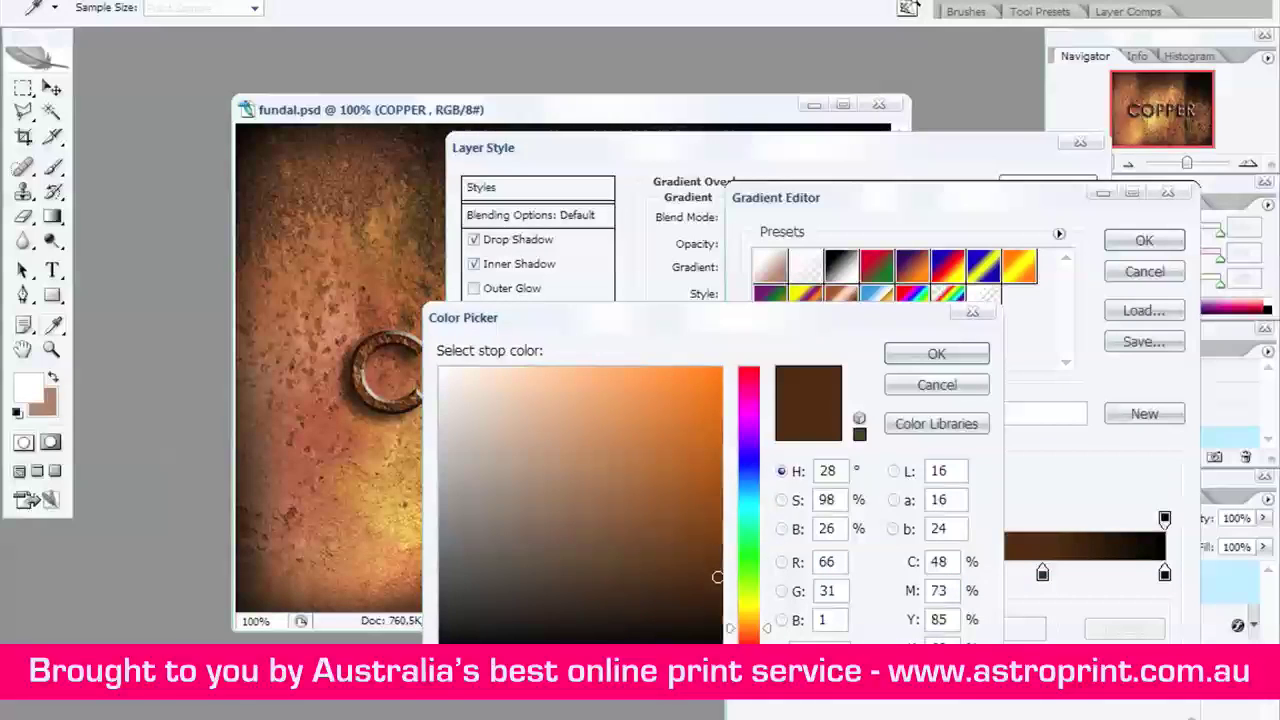
{"action": "left_click_drag", "start_coordinate": [717, 577], "coordinate": [720, 640]}
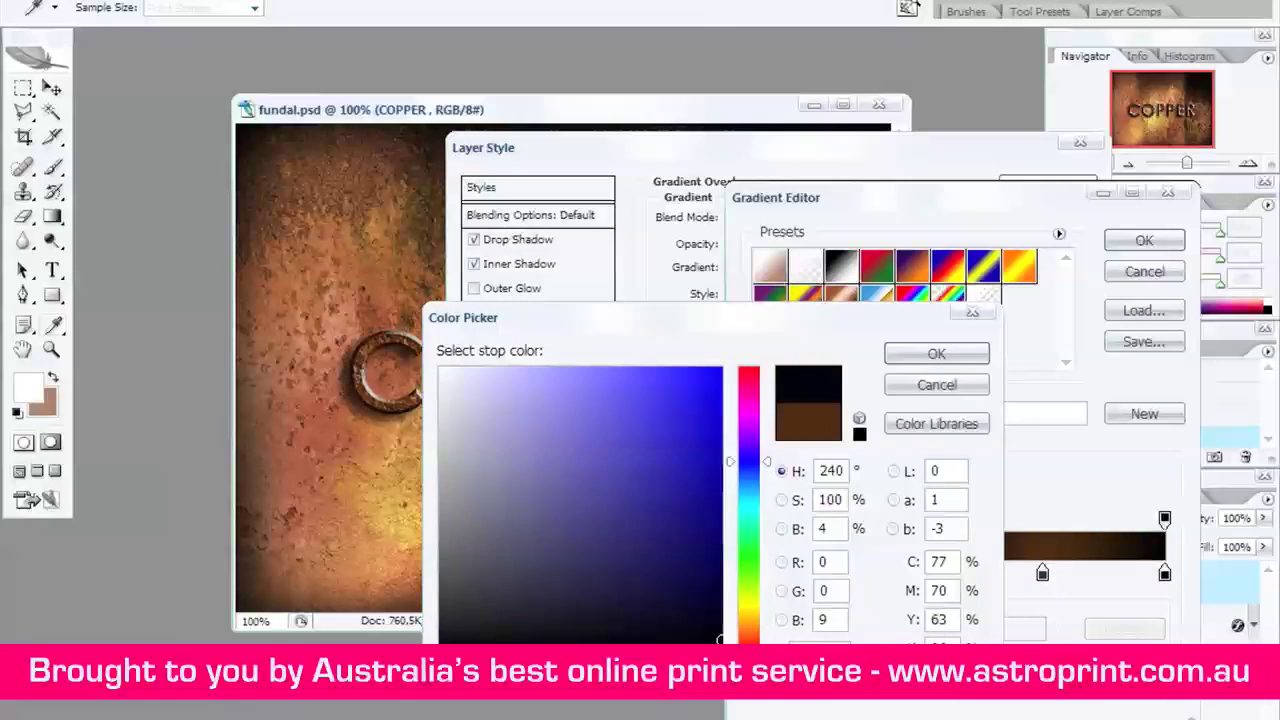
{"action": "type", "text": "04002"}
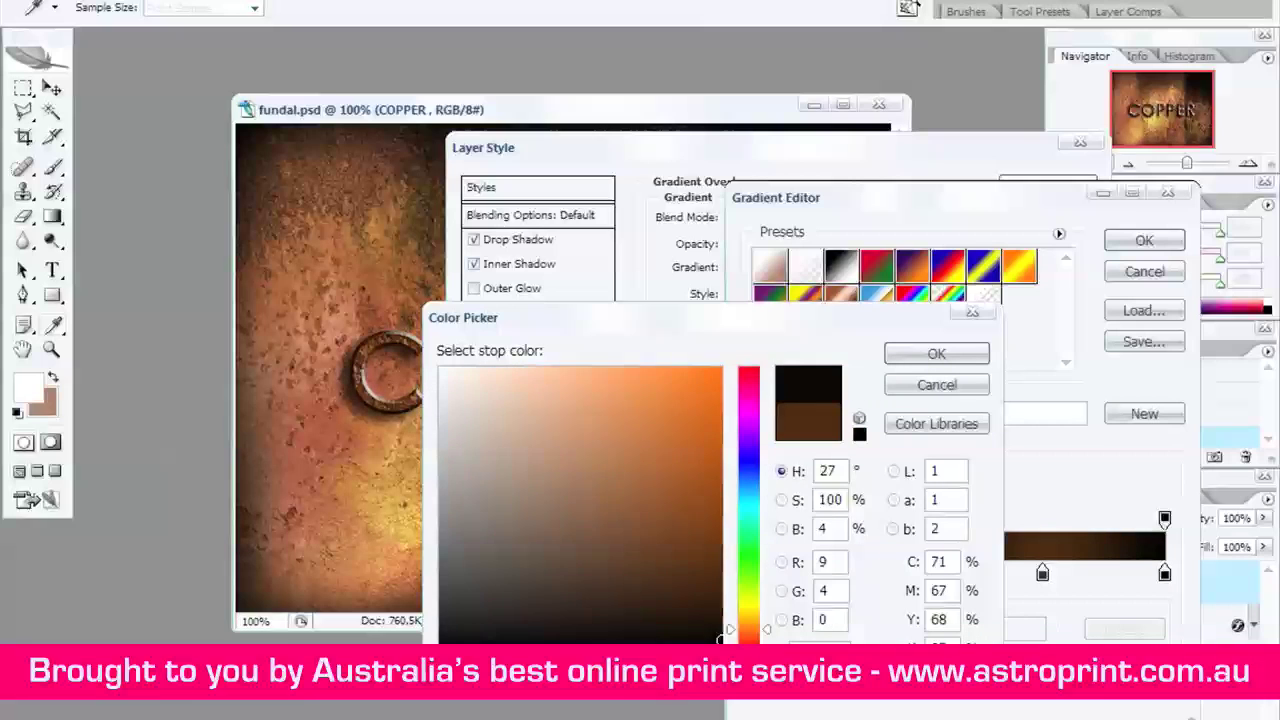
{"action": "left_click", "coordinate": [930, 353]}
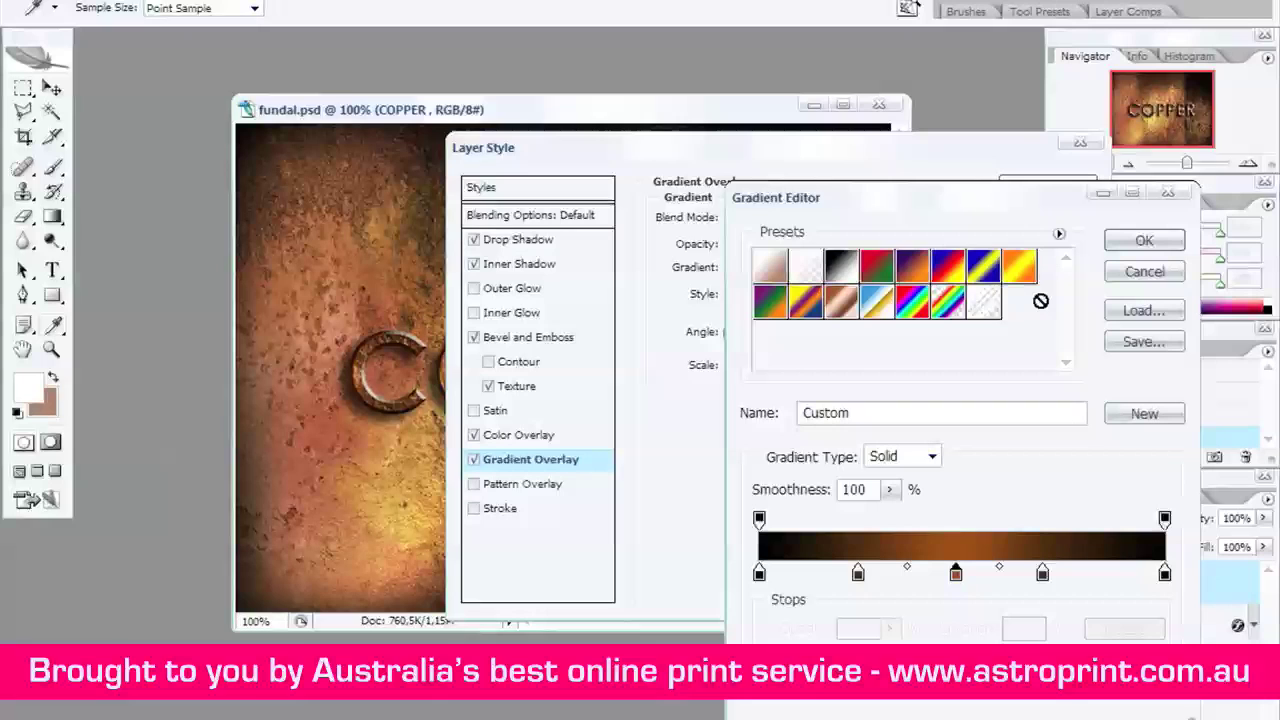
{"action": "left_click", "coordinate": [1144, 240]}
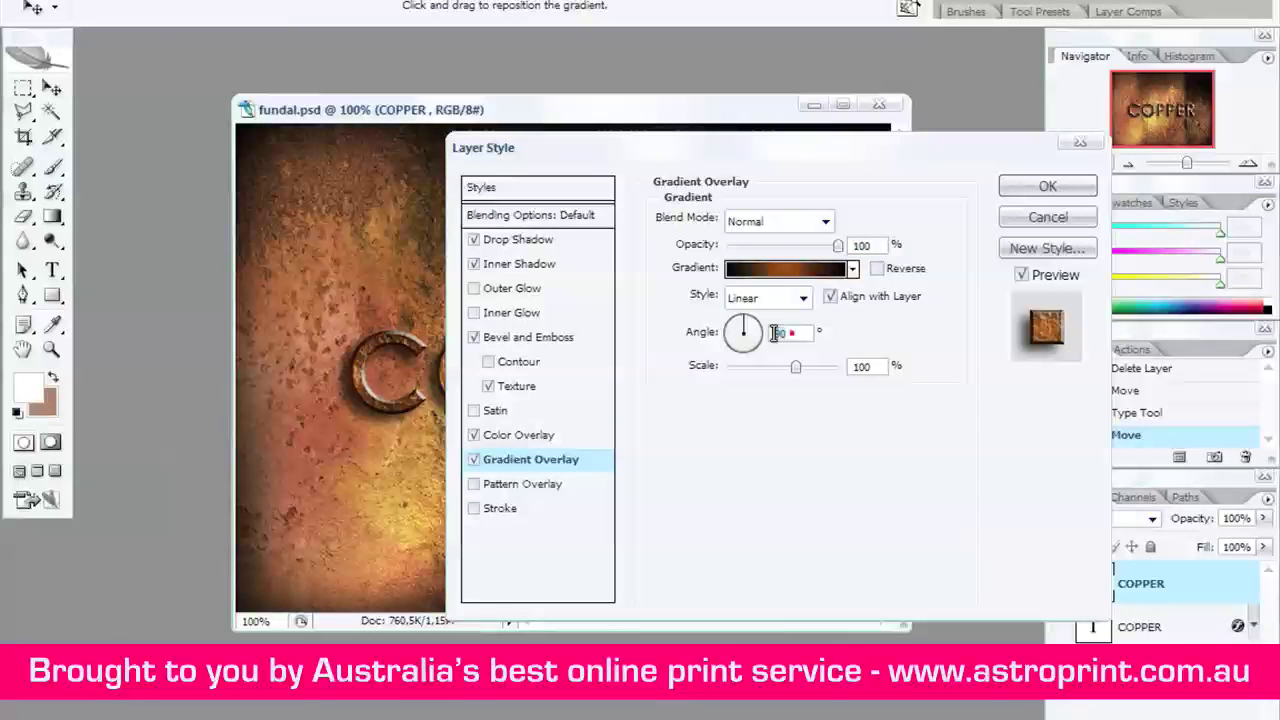
Set the gradient overlay's angle to 140° and raise its scale to the maximum.
{"action": "double_click", "coordinate": [777, 333]}
{"action": "type", "text": "140"}
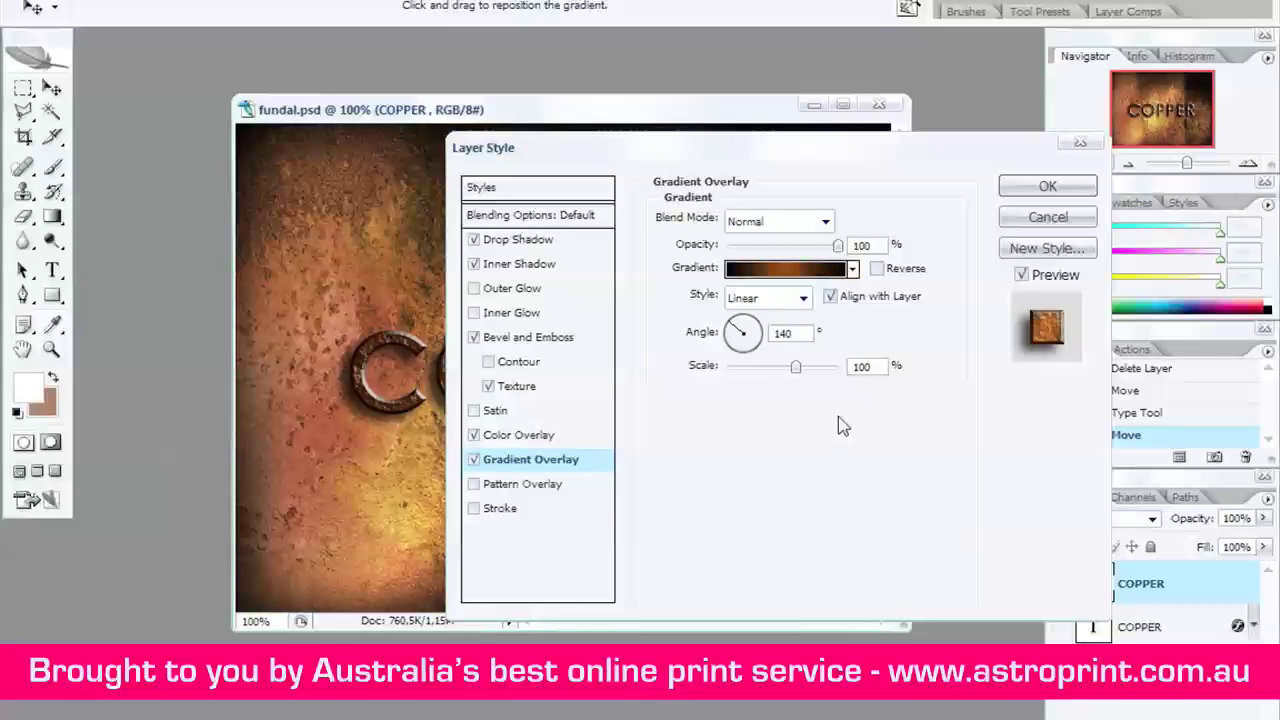
{"action": "left_click_drag", "start_coordinate": [797, 373], "coordinate": [840, 370]}
Enable a stroke on the text with a size of 2 px and an opacity of 61%.
{"action": "left_click", "coordinate": [474, 509]}
{"action": "left_click", "coordinate": [503, 510]}
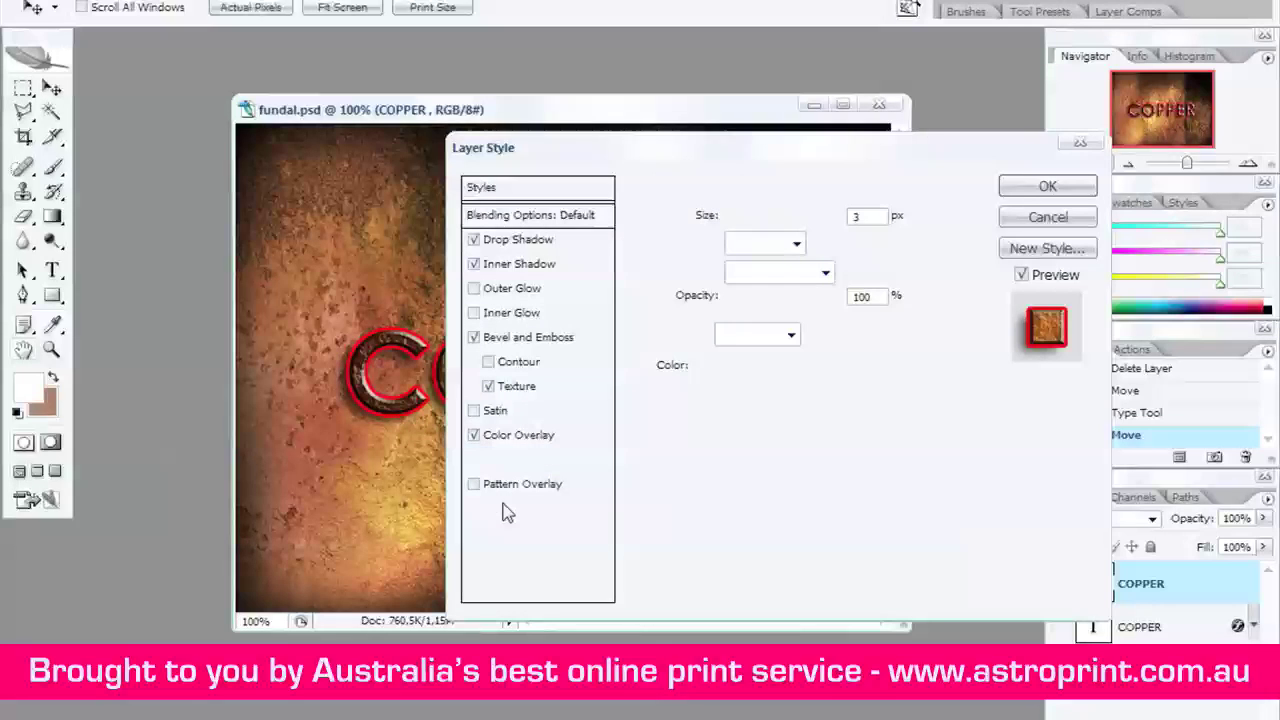
{"action": "left_click", "coordinate": [866, 216]}
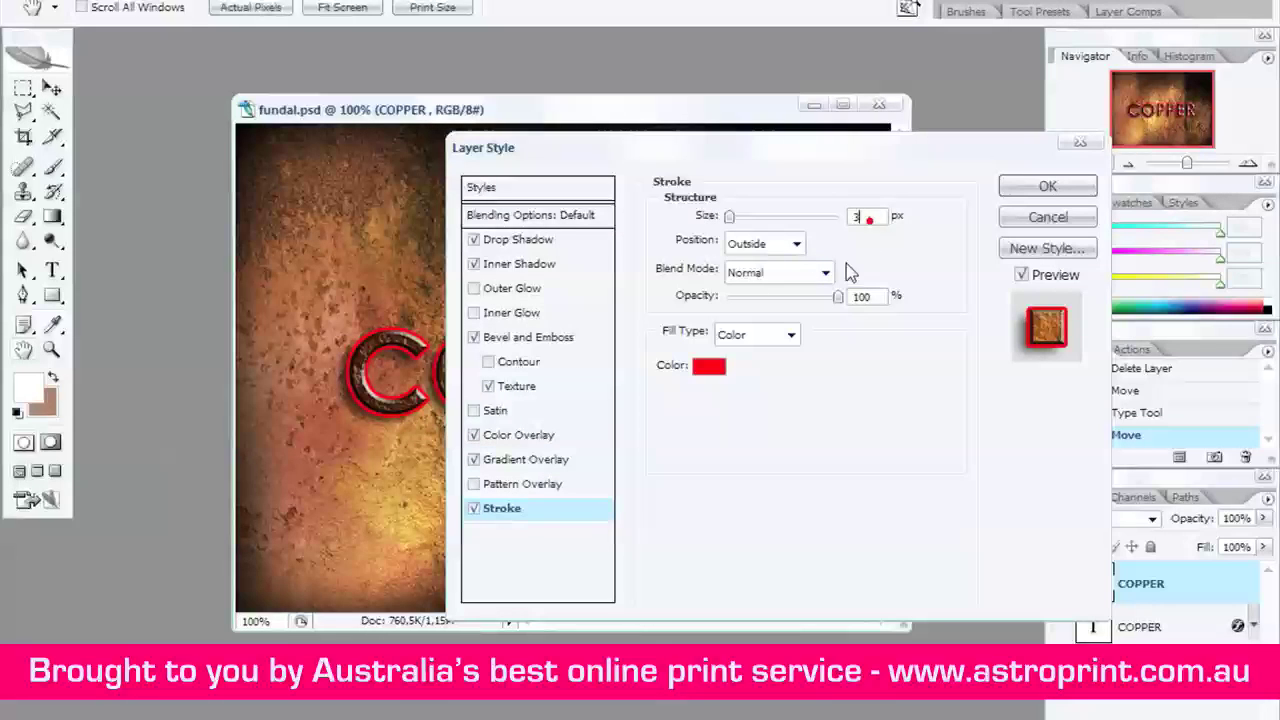
{"action": "type", "text": "2"}
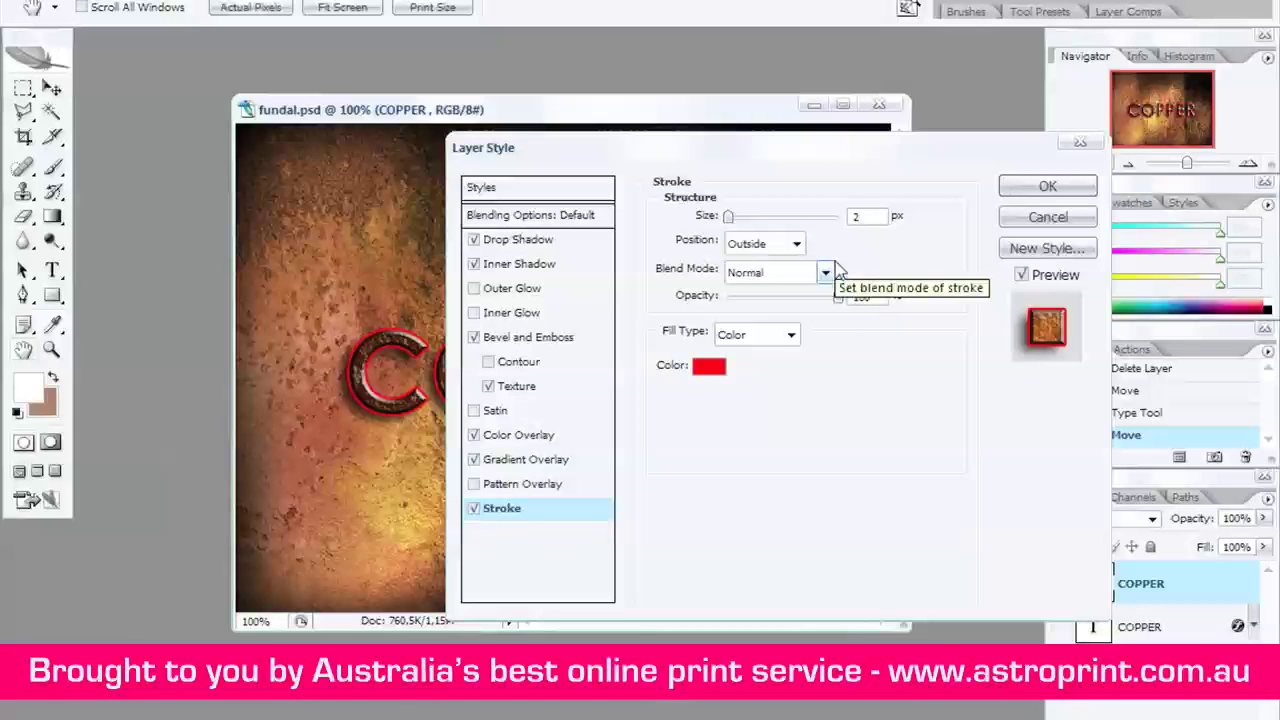
{"action": "mouse_move", "coordinate": [840, 298]}
{"action": "left_mouse_down"}
{"action": "mouse_move", "coordinate": [782, 308]}
{"action": "mouse_move", "coordinate": [797, 314]}
{"action": "left_mouse_up"}
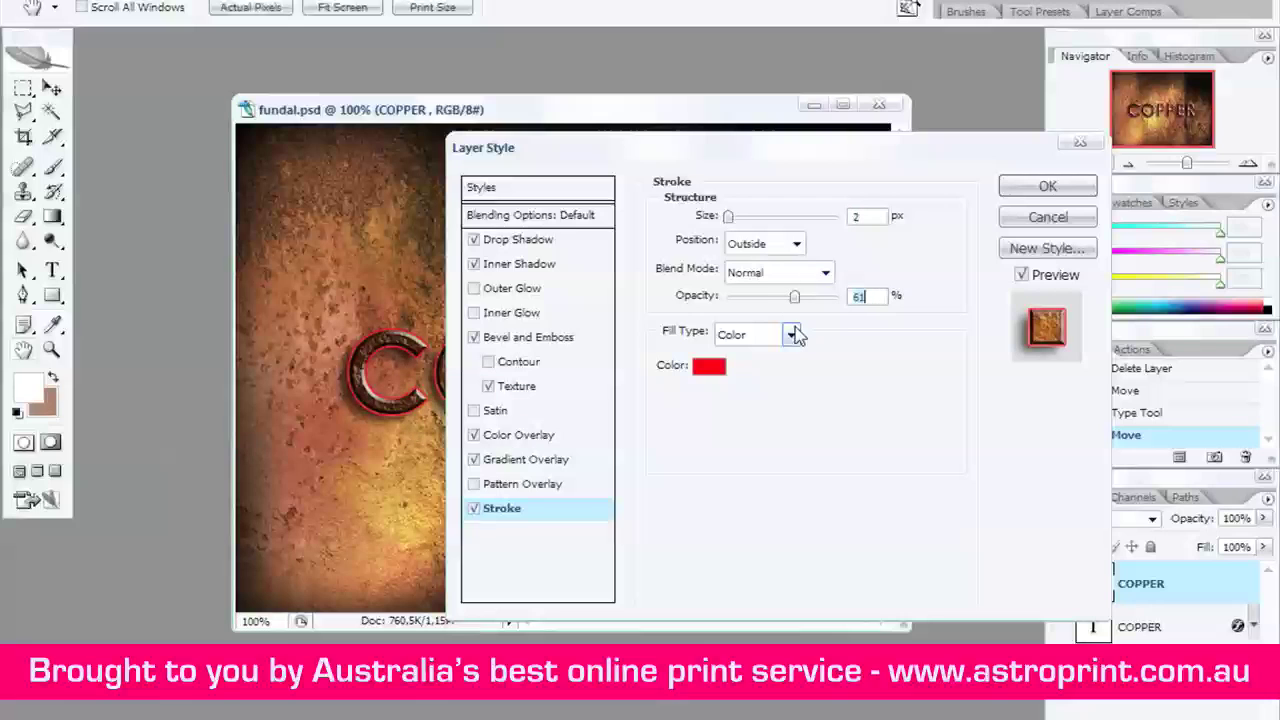
Change the stroke's fill type to Gradient and set the gradient's starting color stop to brown #6e3508.
{"action": "left_click", "coordinate": [793, 334]}
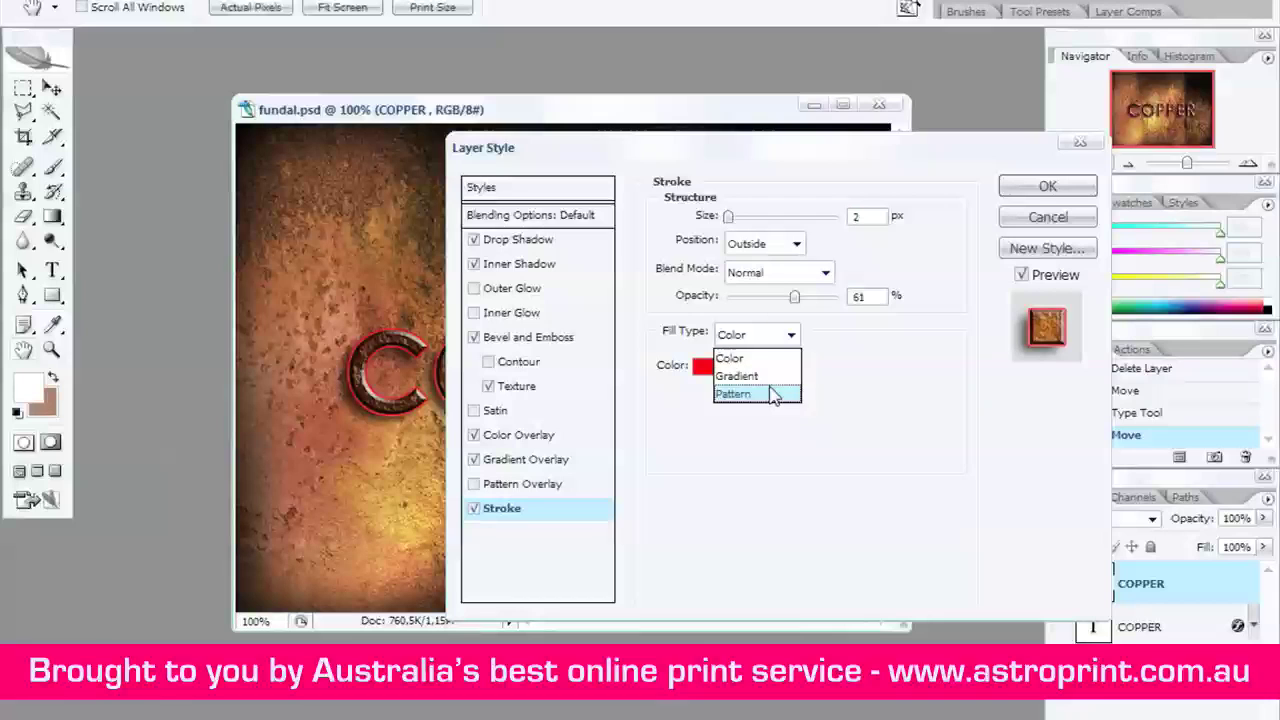
{"action": "left_click", "coordinate": [750, 376]}
{"action": "left_click", "coordinate": [766, 372]}
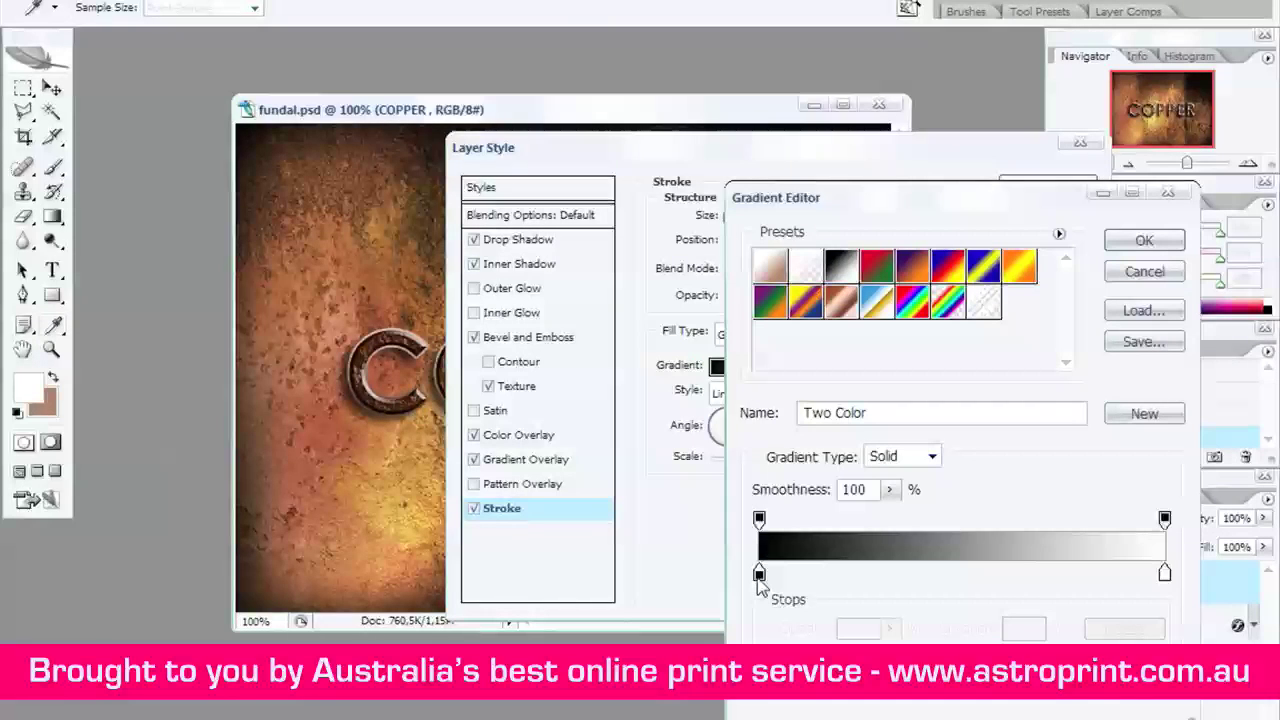
{"action": "double_click", "coordinate": [759, 577]}
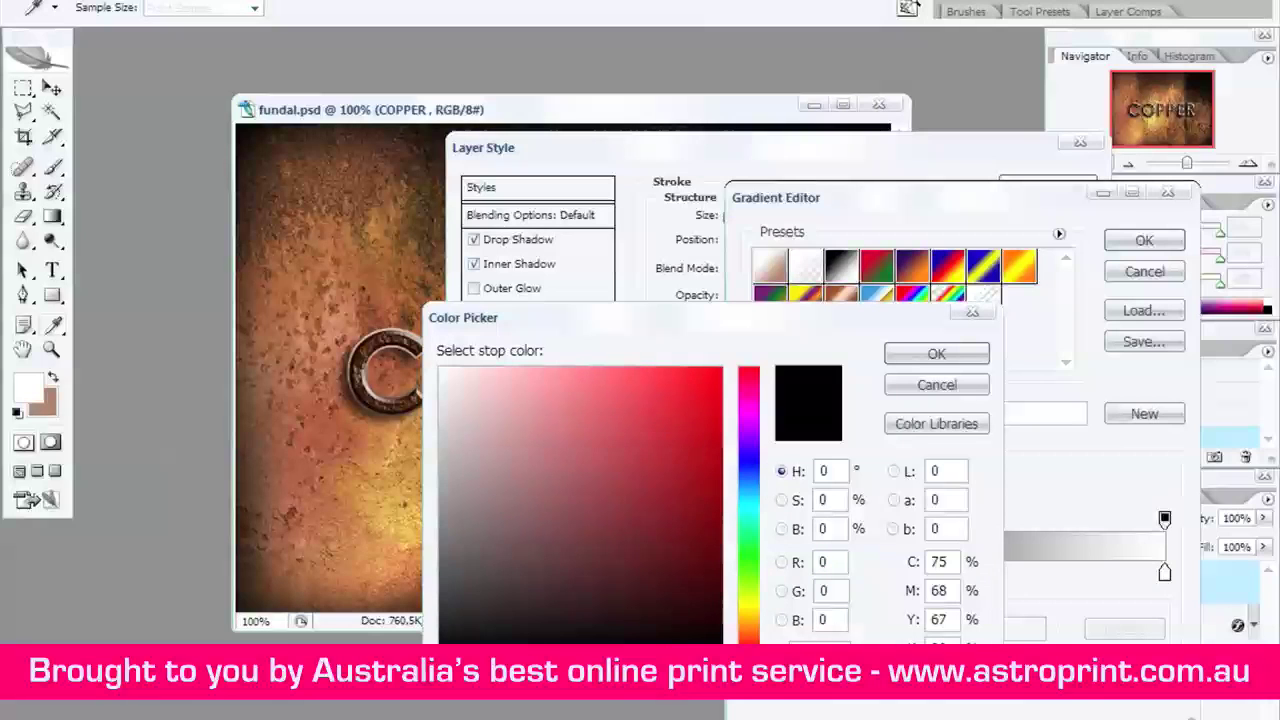
{"action": "left_click", "coordinate": [749, 462]}
{"action": "left_click_drag", "start_coordinate": [720, 642], "coordinate": [720, 529]}
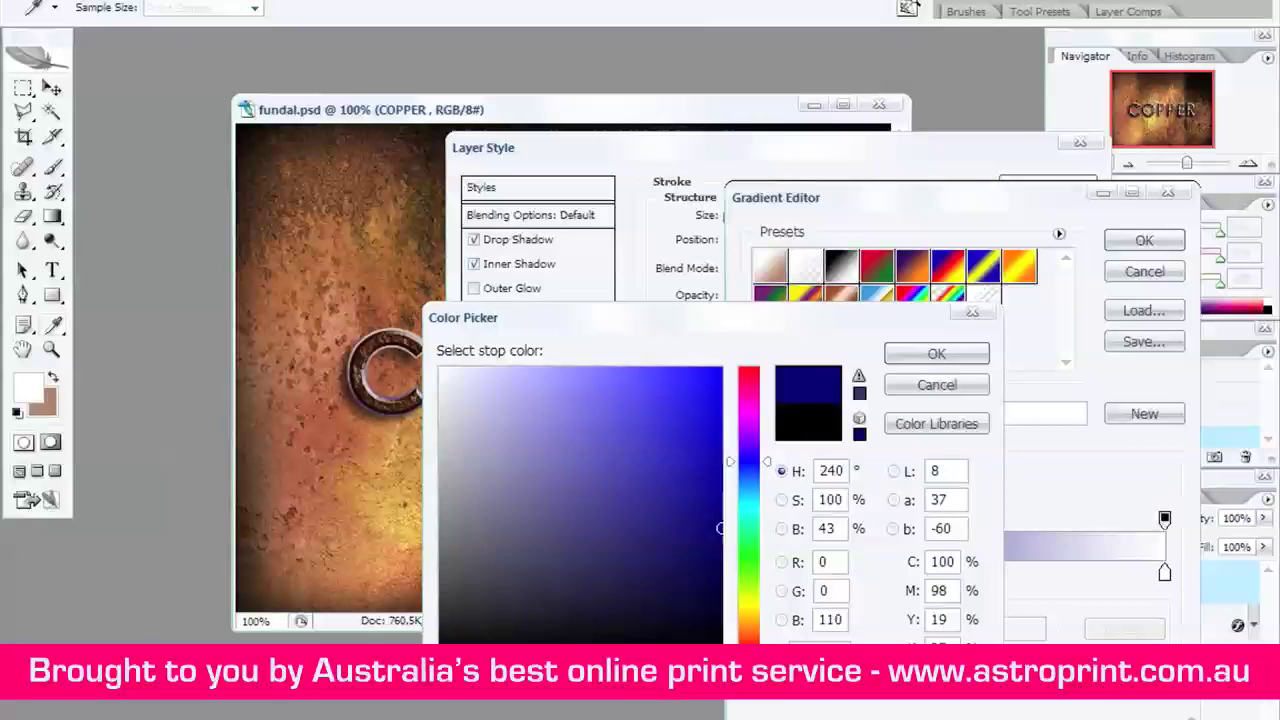
{"action": "left_click_drag", "start_coordinate": [749, 462], "coordinate": [701, 528]}
{"action": "left_click", "coordinate": [749, 622]}
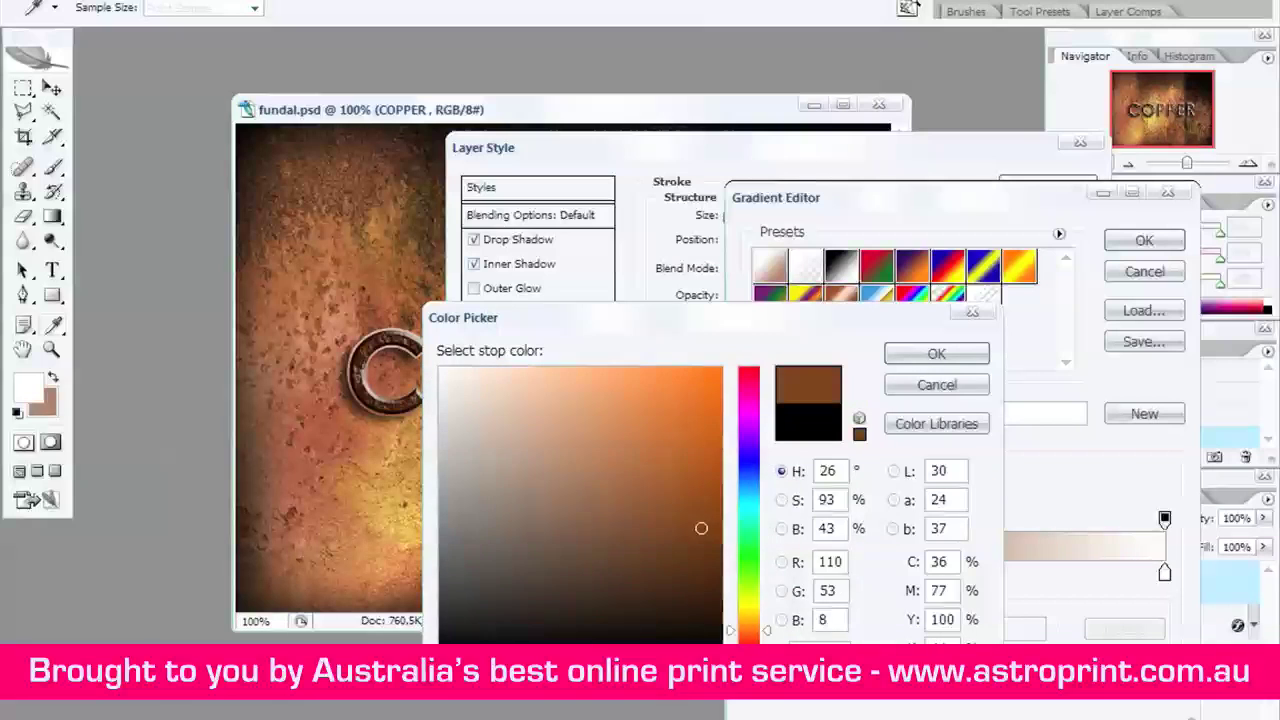
{"action": "left_click", "coordinate": [898, 352]}
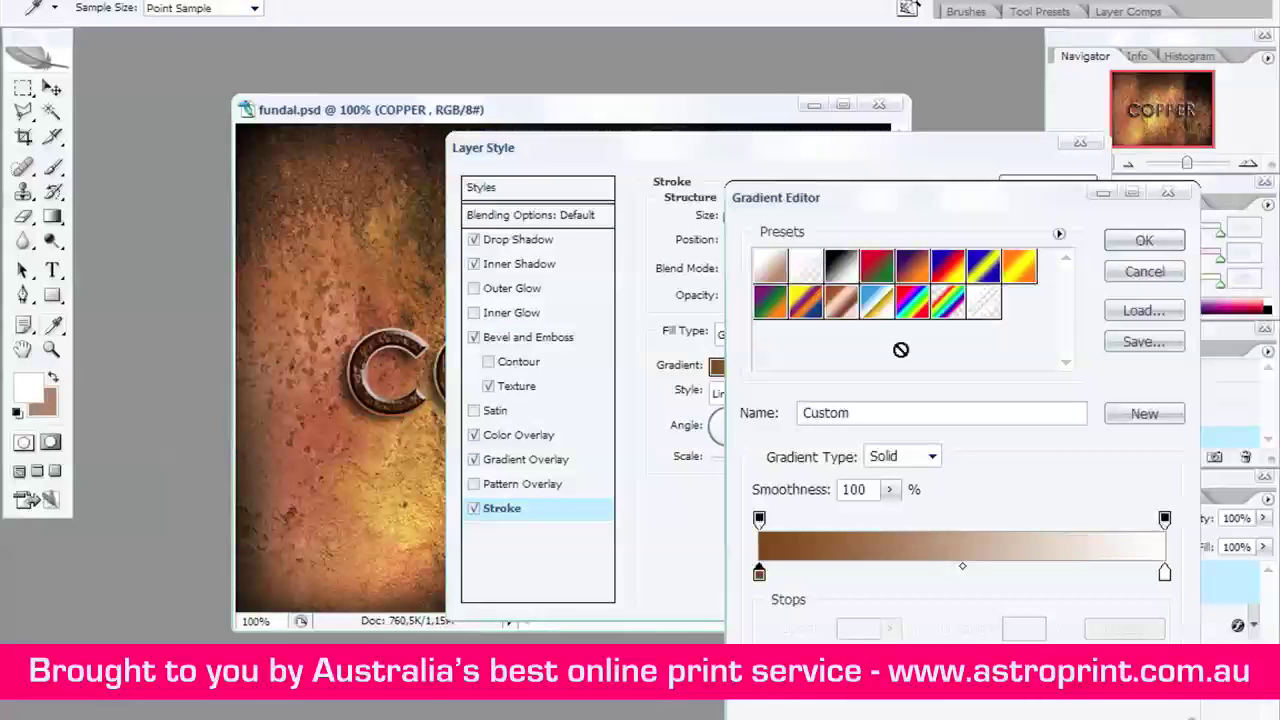
Add a color stop about 23% along the stroke gradient in bright orange #fa980c.
{"action": "left_click", "coordinate": [850, 580]}
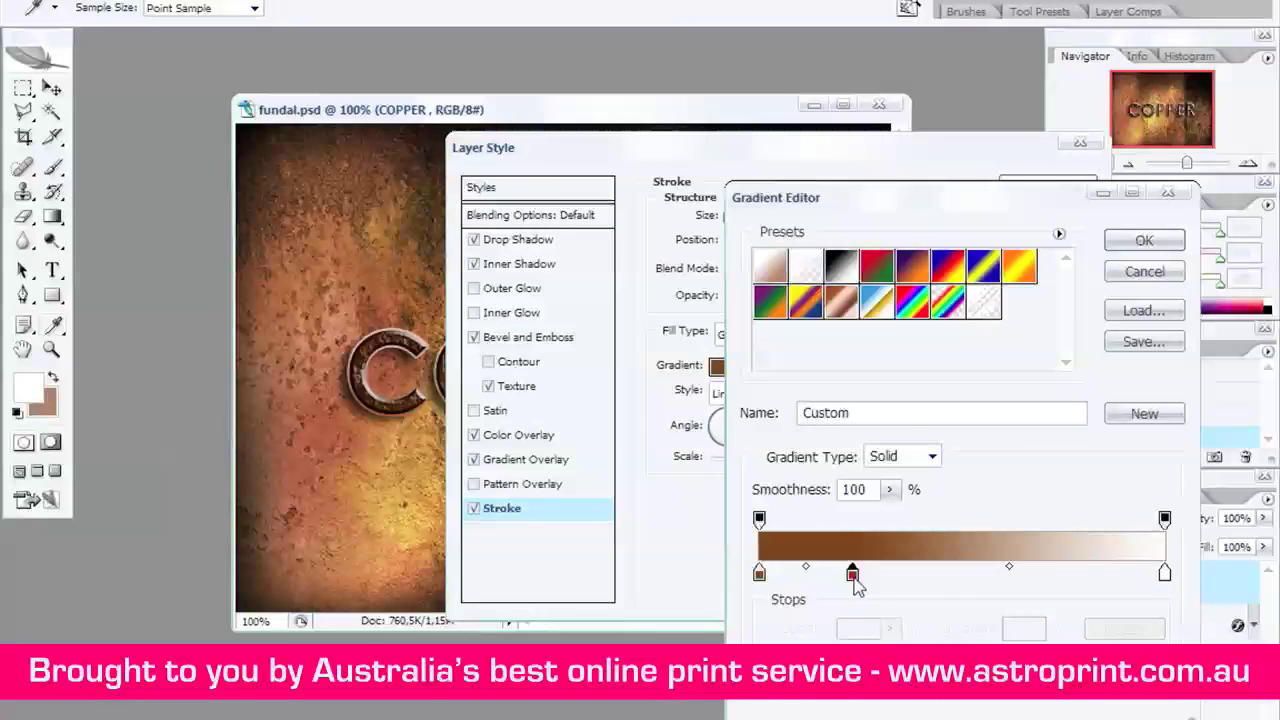
{"action": "double_click", "coordinate": [852, 575]}
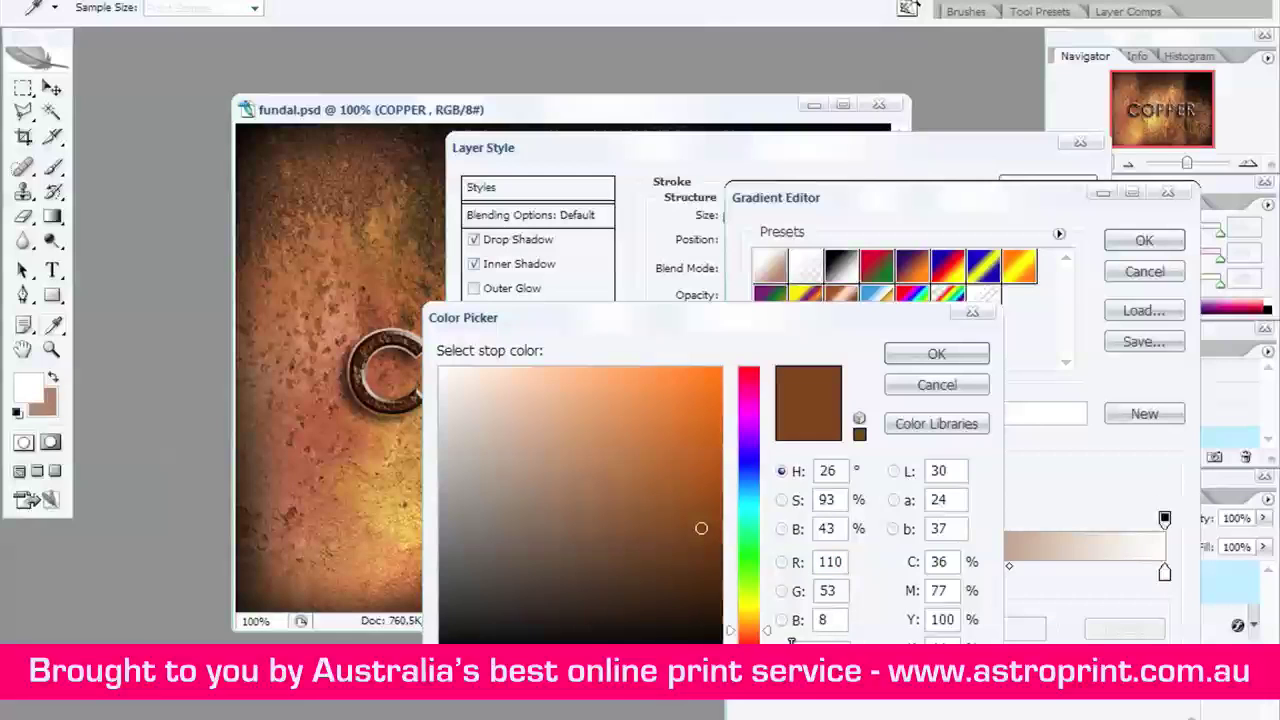
{"action": "type", "text": "fa"}
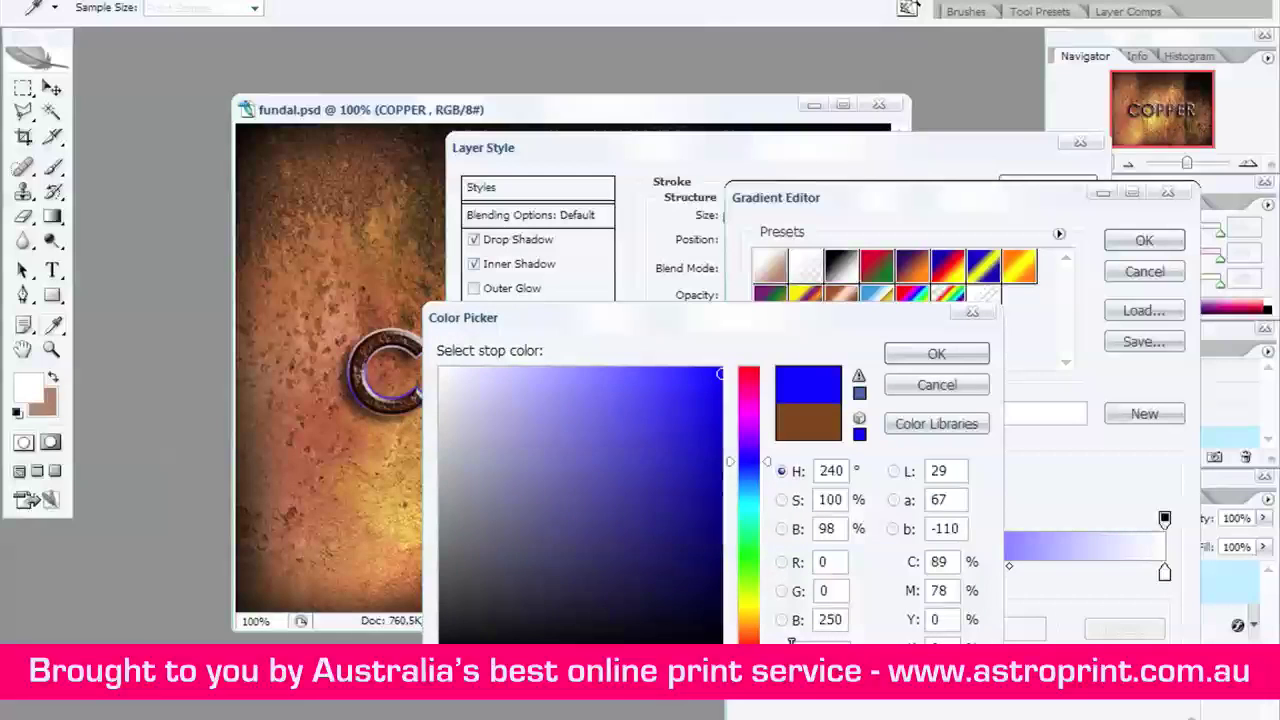
{"action": "type", "text": "980"}
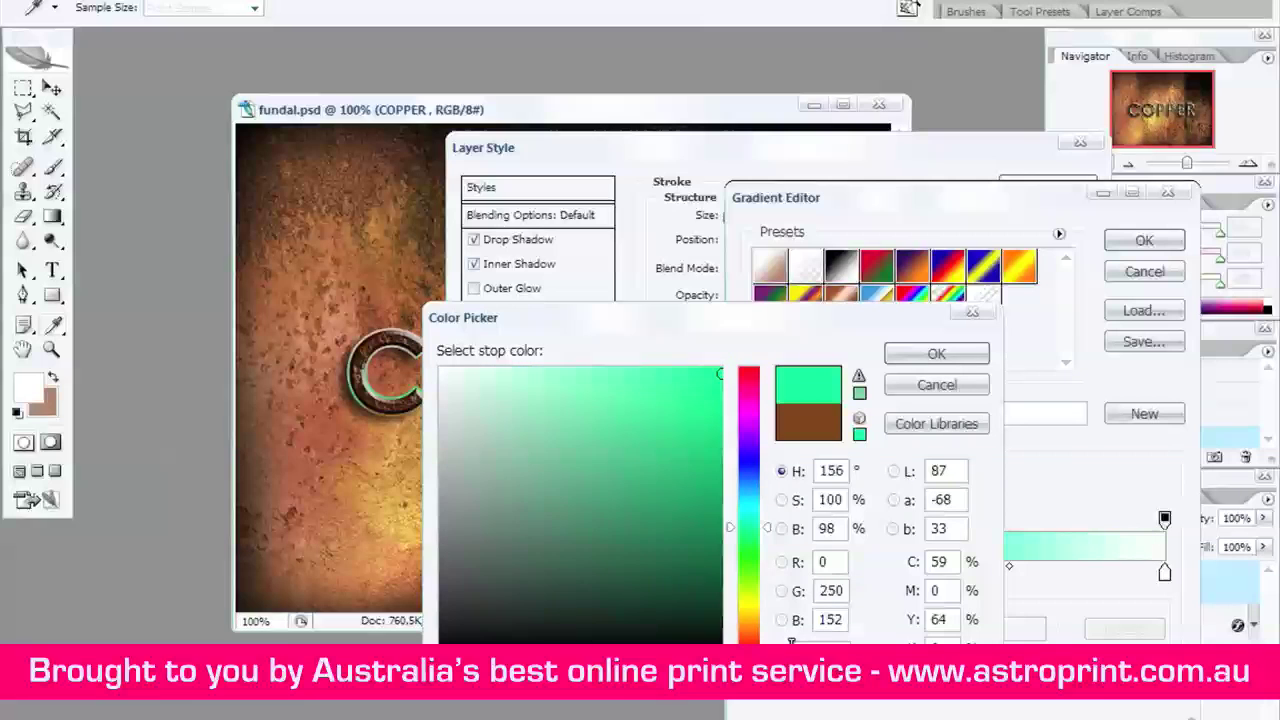
{"action": "type", "text": "c"}
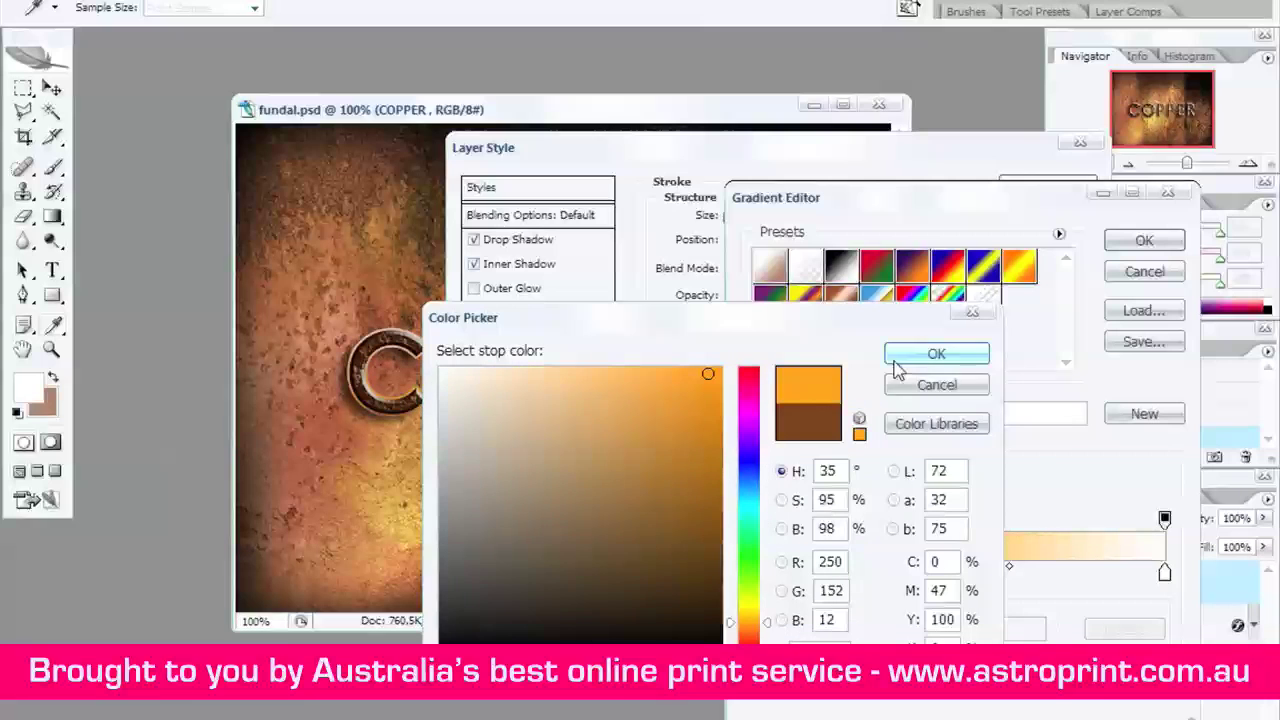
{"action": "left_click", "coordinate": [903, 365]}
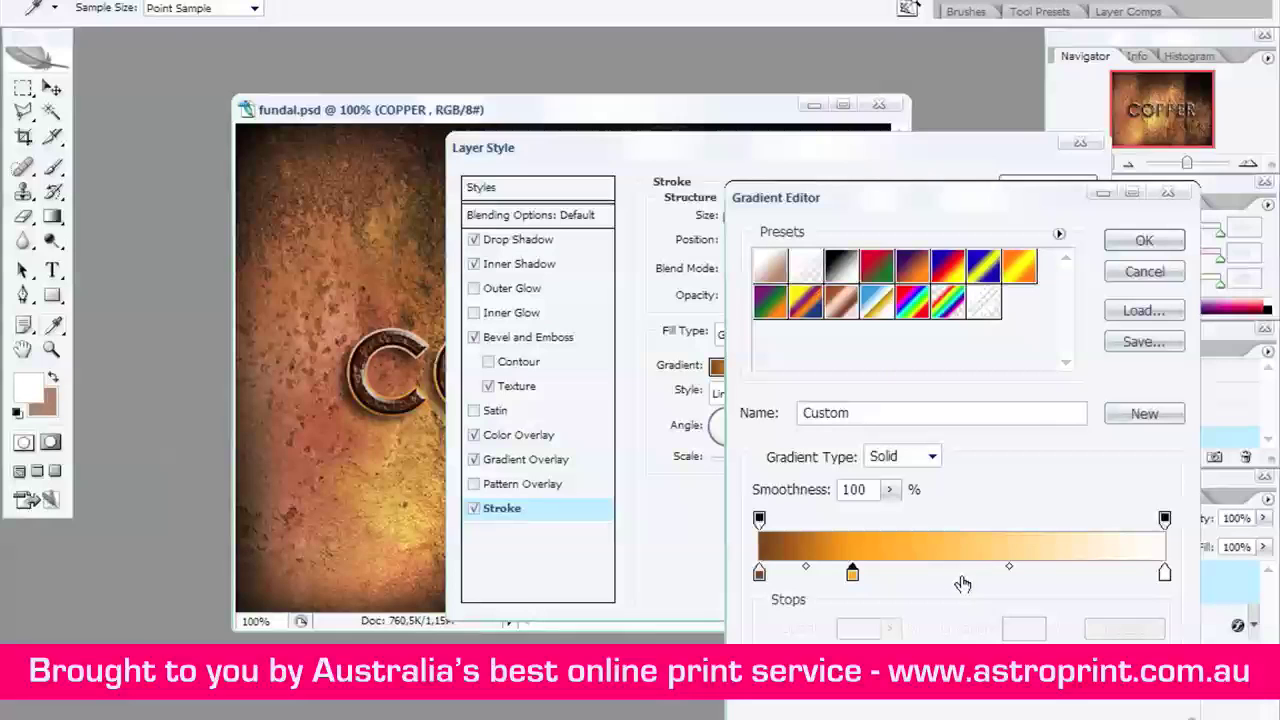
Add a color stop at the middle of the stroke gradient in dark brown #52230f.
{"action": "left_click", "coordinate": [962, 580]}
{"action": "double_click", "coordinate": [963, 575]}
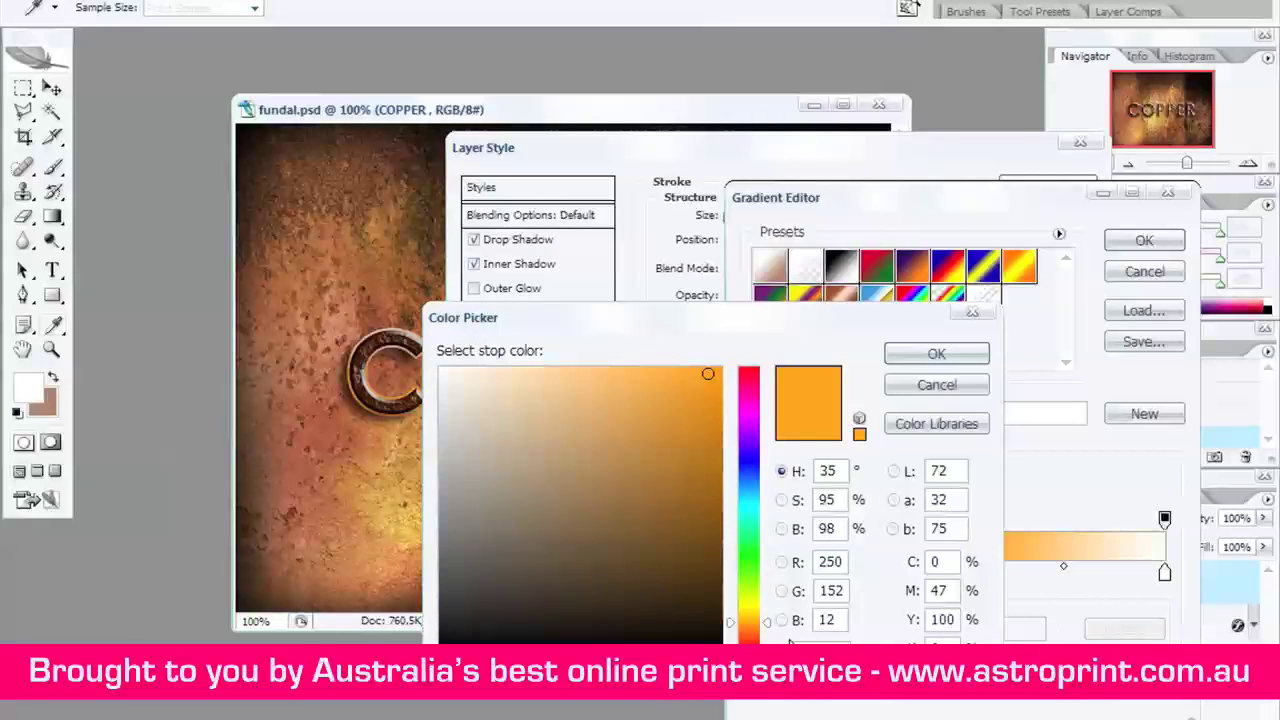
{"action": "type", "text": "000522"}
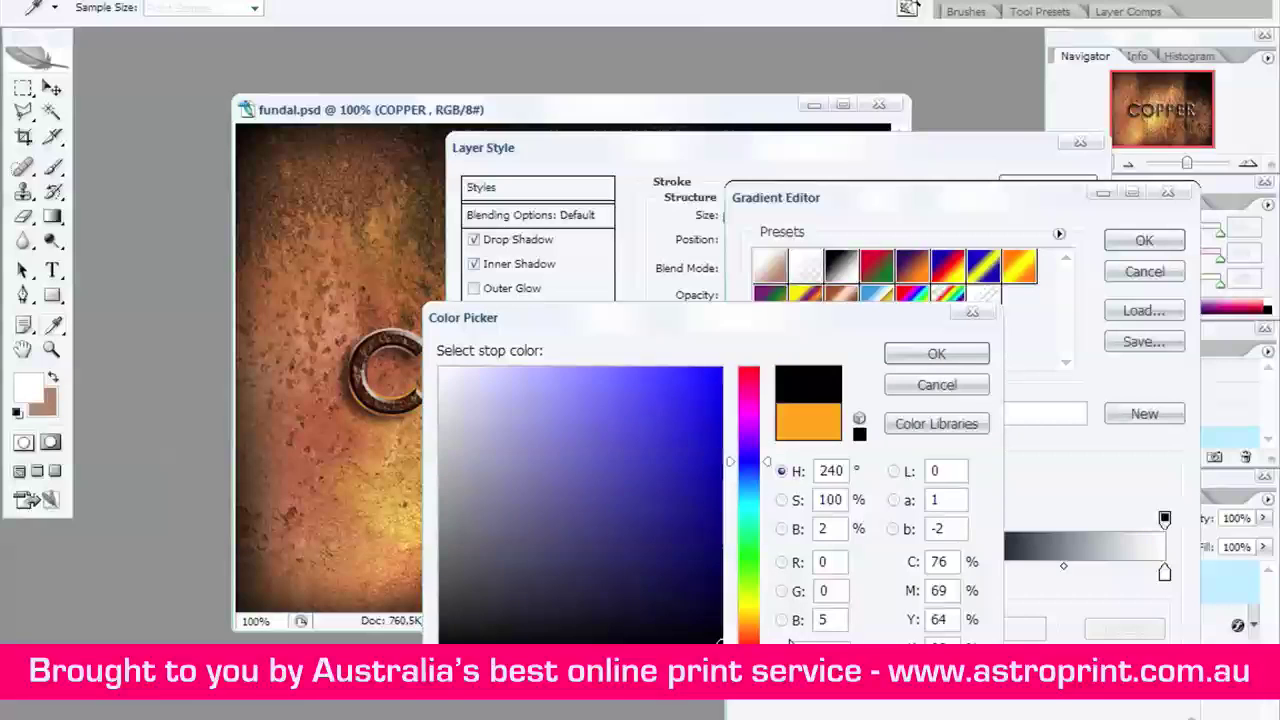
{"action": "type", "text": "3"}
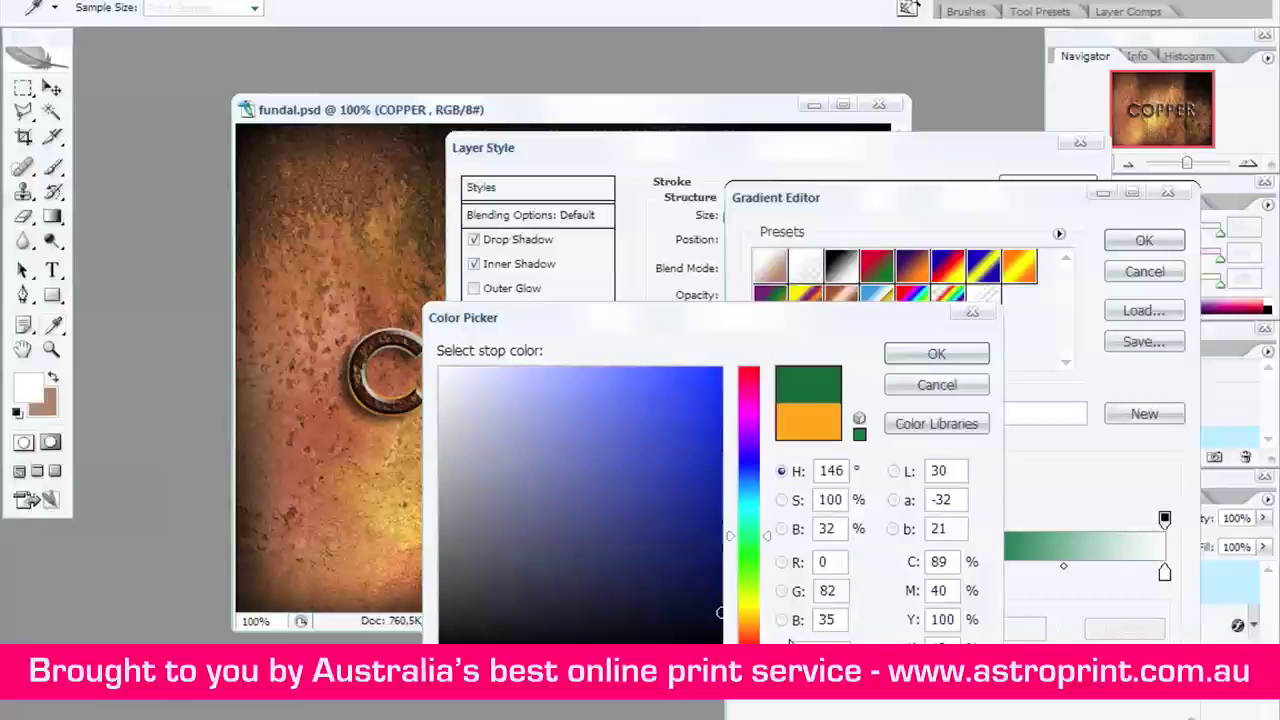
{"action": "type", "text": "52230f"}
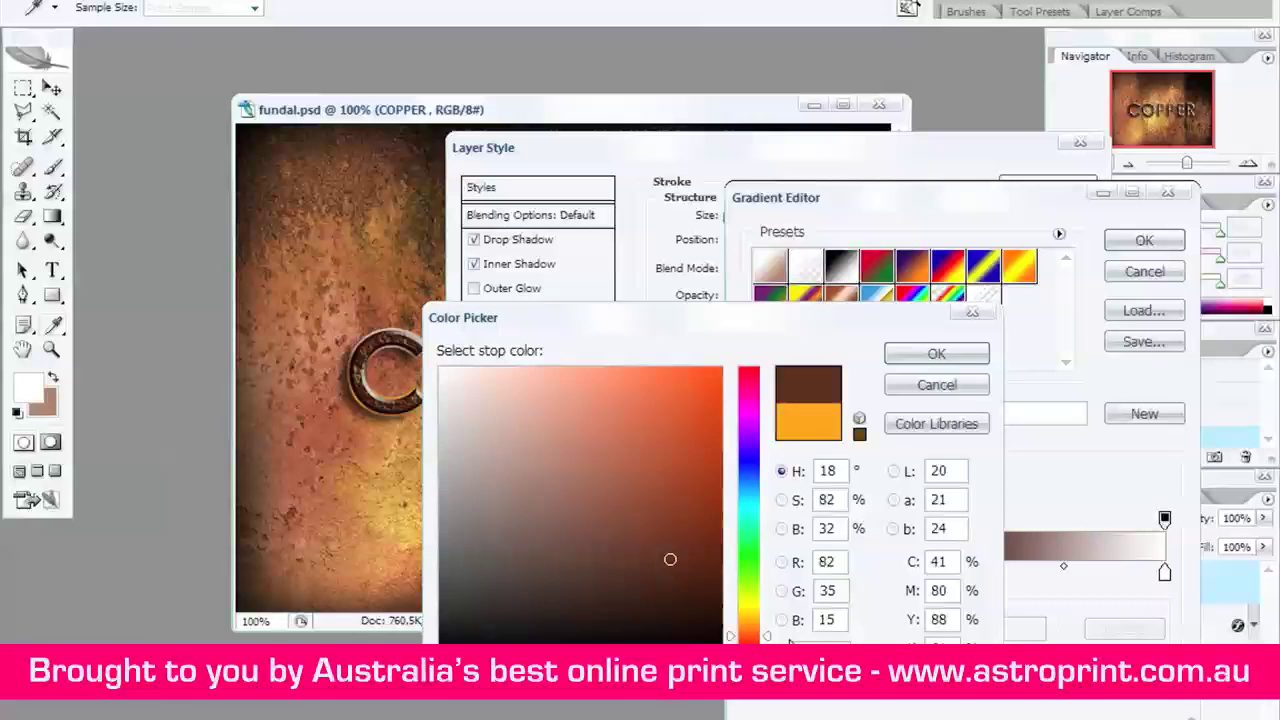
{"action": "left_click", "coordinate": [938, 355]}
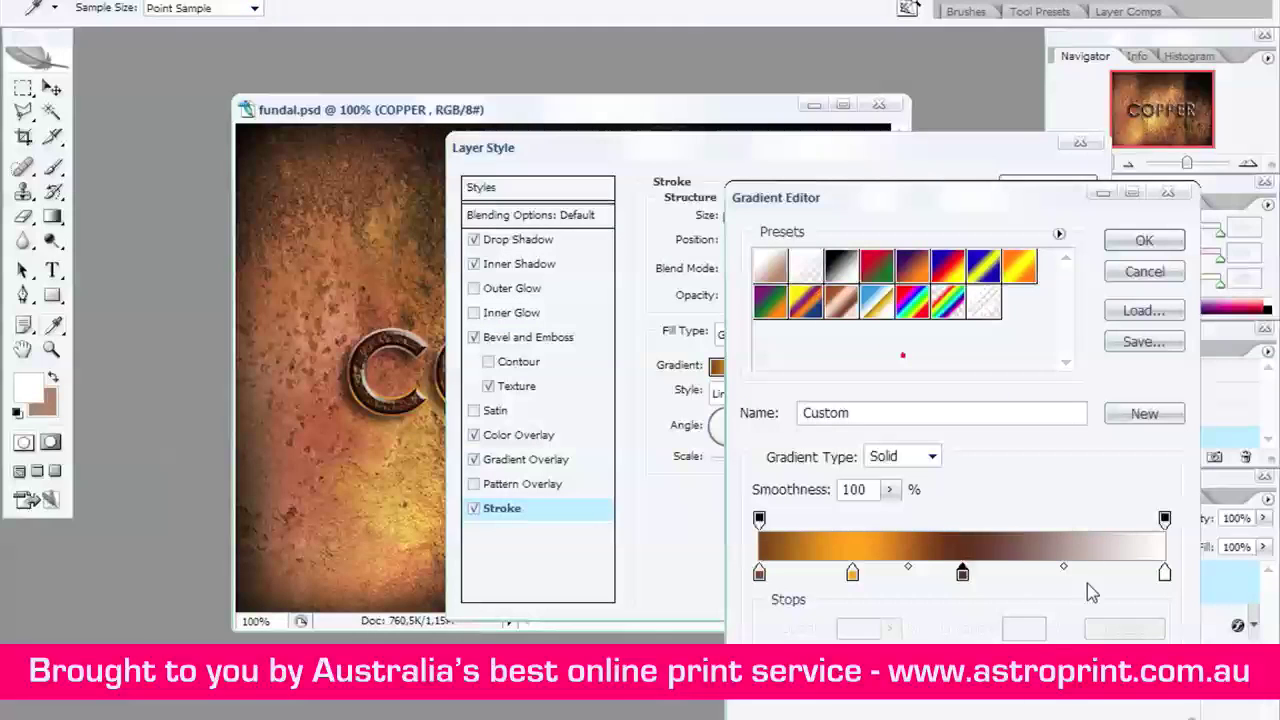
Add another stop about 74% along the stroke gradient, keeping the same dark brown color.
{"action": "left_click", "coordinate": [1045, 576]}
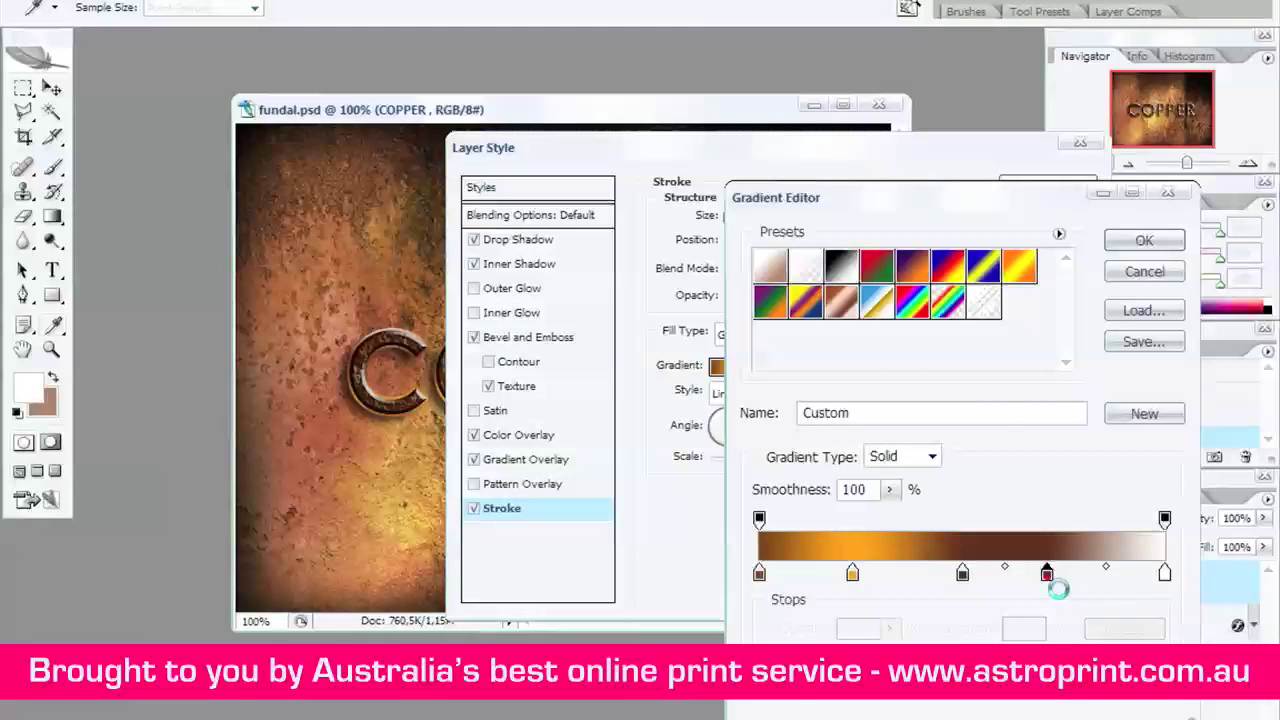
{"action": "double_click", "coordinate": [1047, 576]}
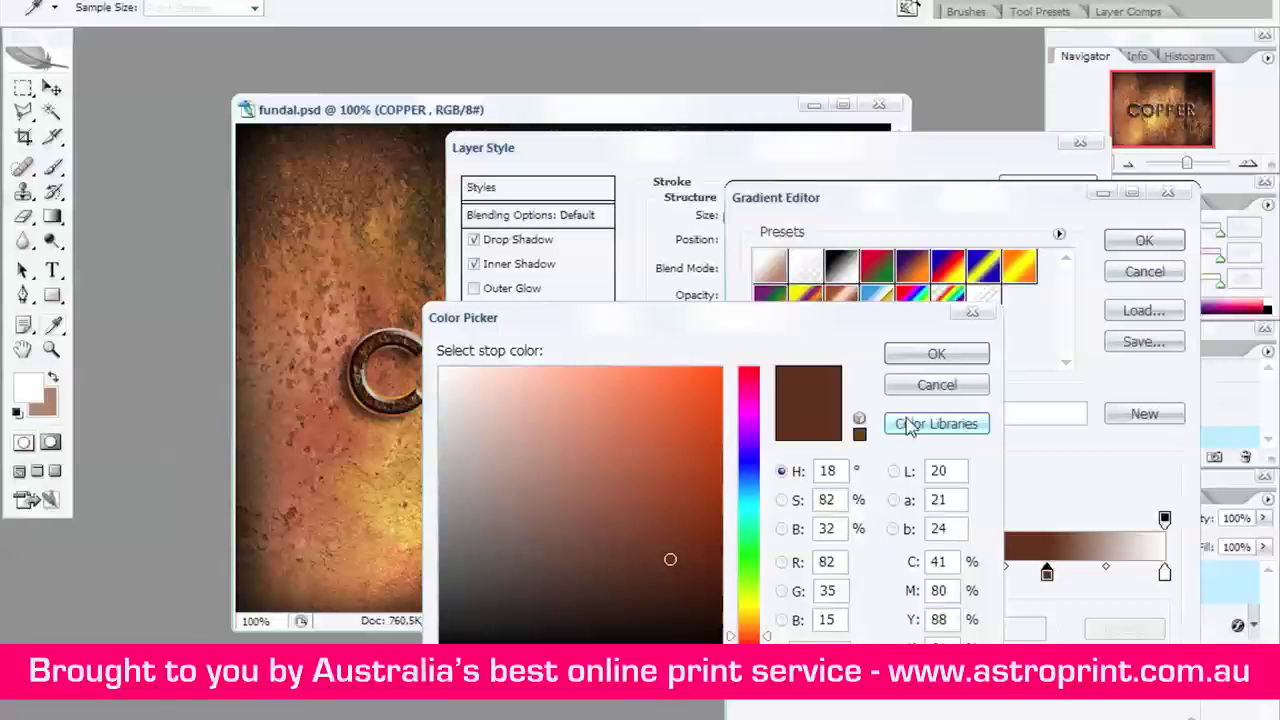
{"action": "left_click", "coordinate": [936, 354]}
{"action": "left_click_drag", "start_coordinate": [1053, 583], "coordinate": [1061, 583]}
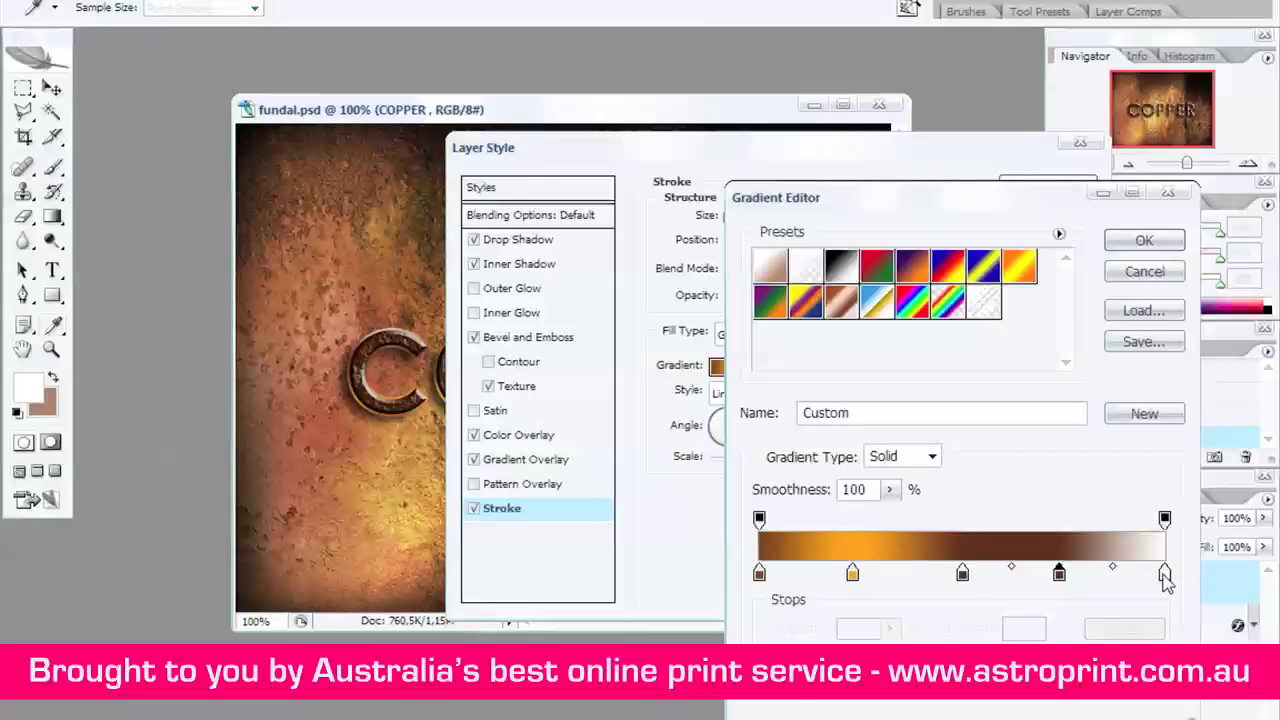
Set the stroke gradient's end stop to golden orange, then accept the gradient and the layer style.
{"action": "double_click", "coordinate": [1164, 574]}
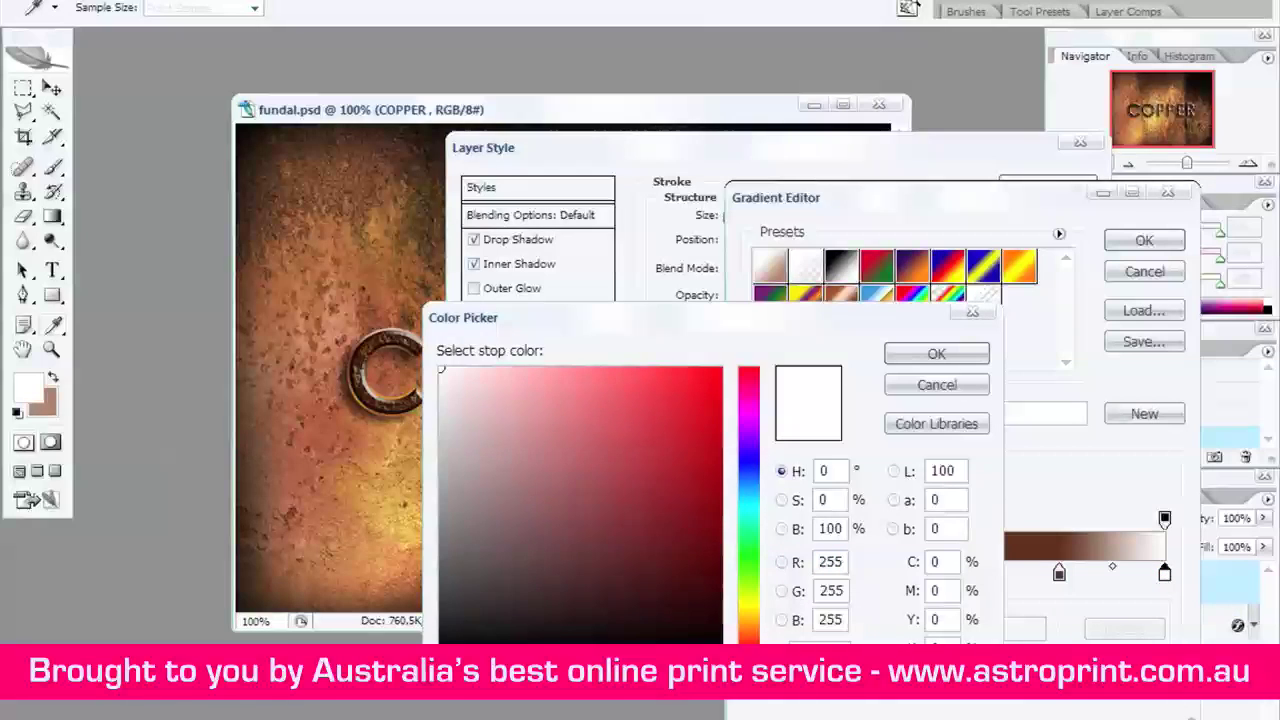
{"action": "type", "text": "e"}
{"action": "left_click_drag", "start_coordinate": [720, 634], "coordinate": [720, 389]}
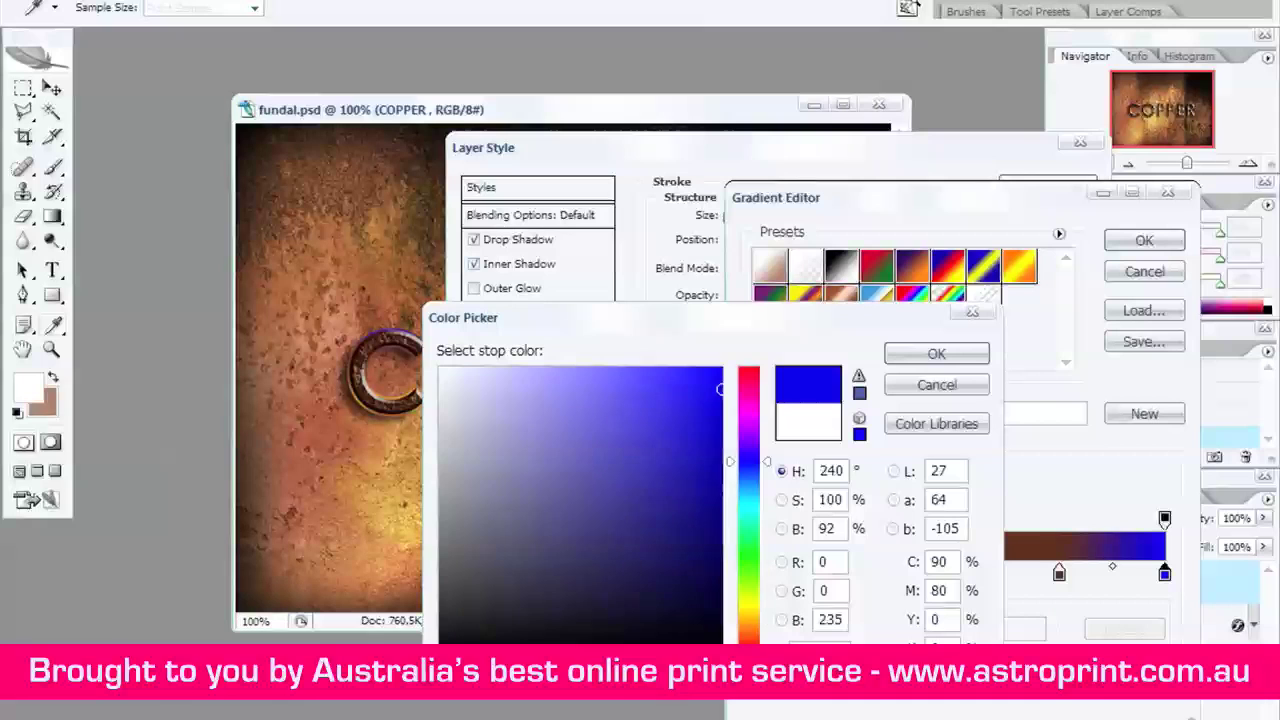
{"action": "left_click_drag", "start_coordinate": [748, 462], "coordinate": [748, 618]}
{"action": "left_click", "coordinate": [910, 360]}
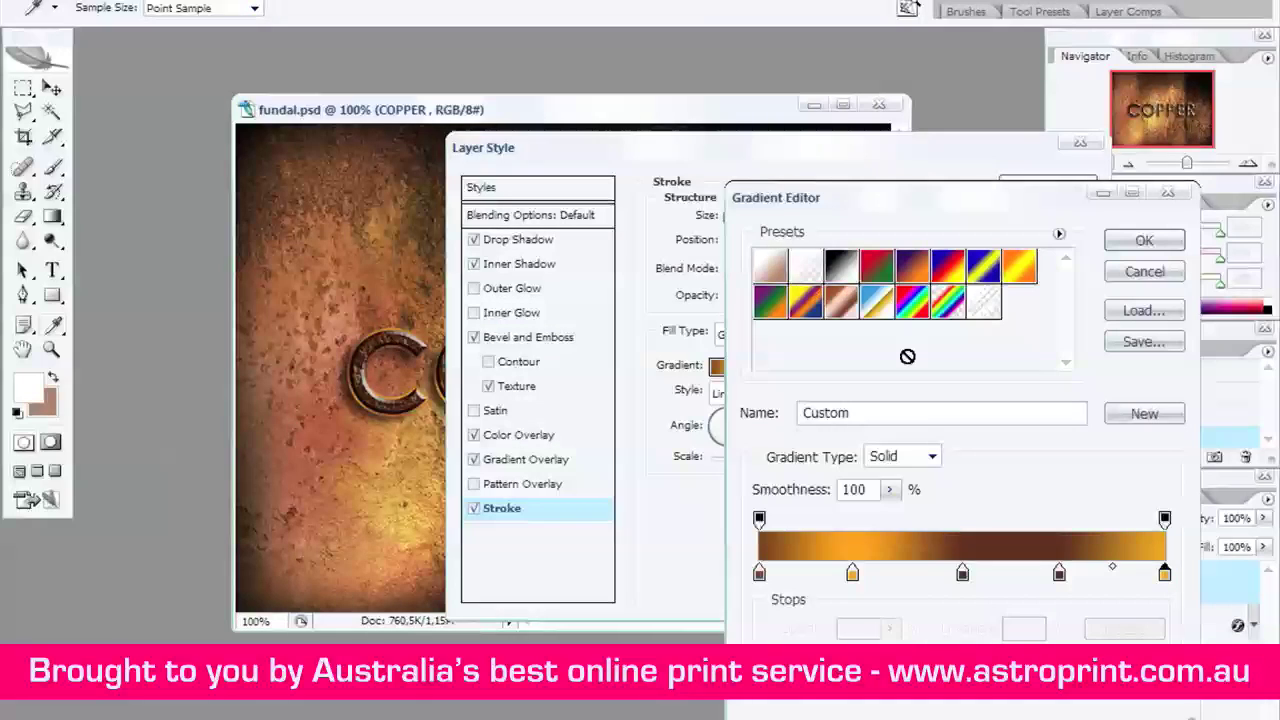
{"action": "left_click", "coordinate": [1126, 244]}
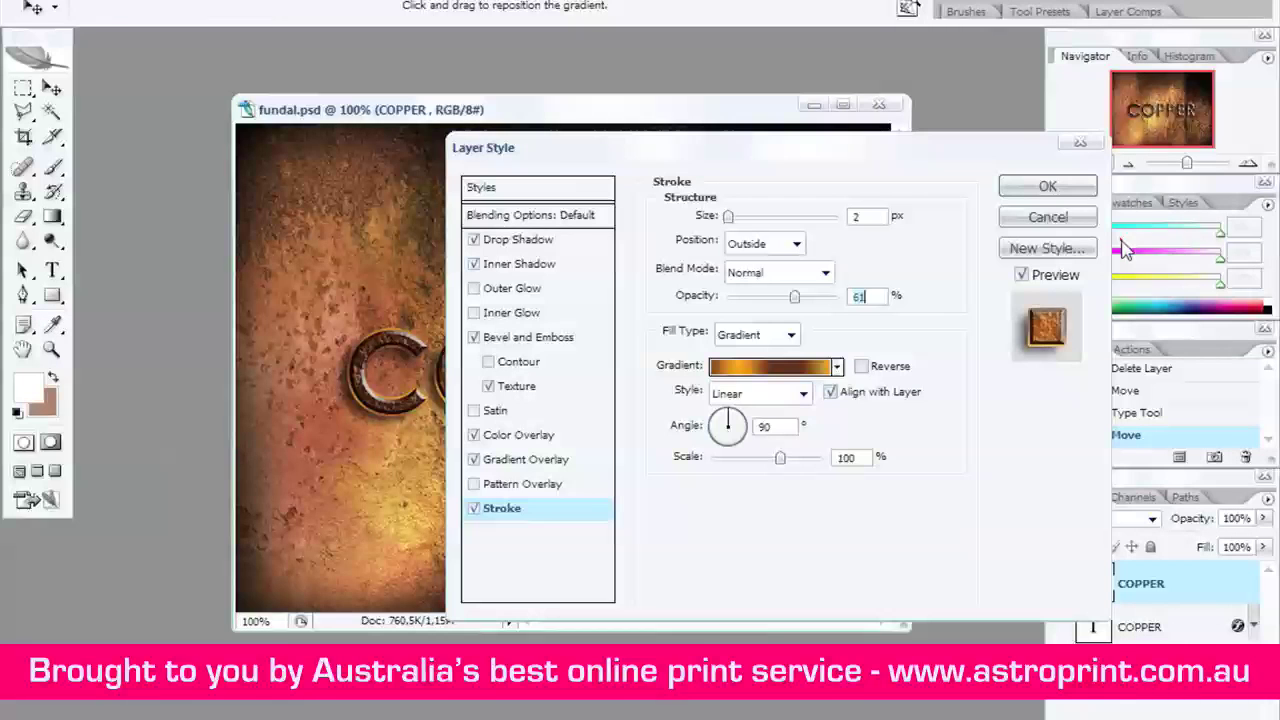
{"action": "left_click", "coordinate": [1013, 191]}
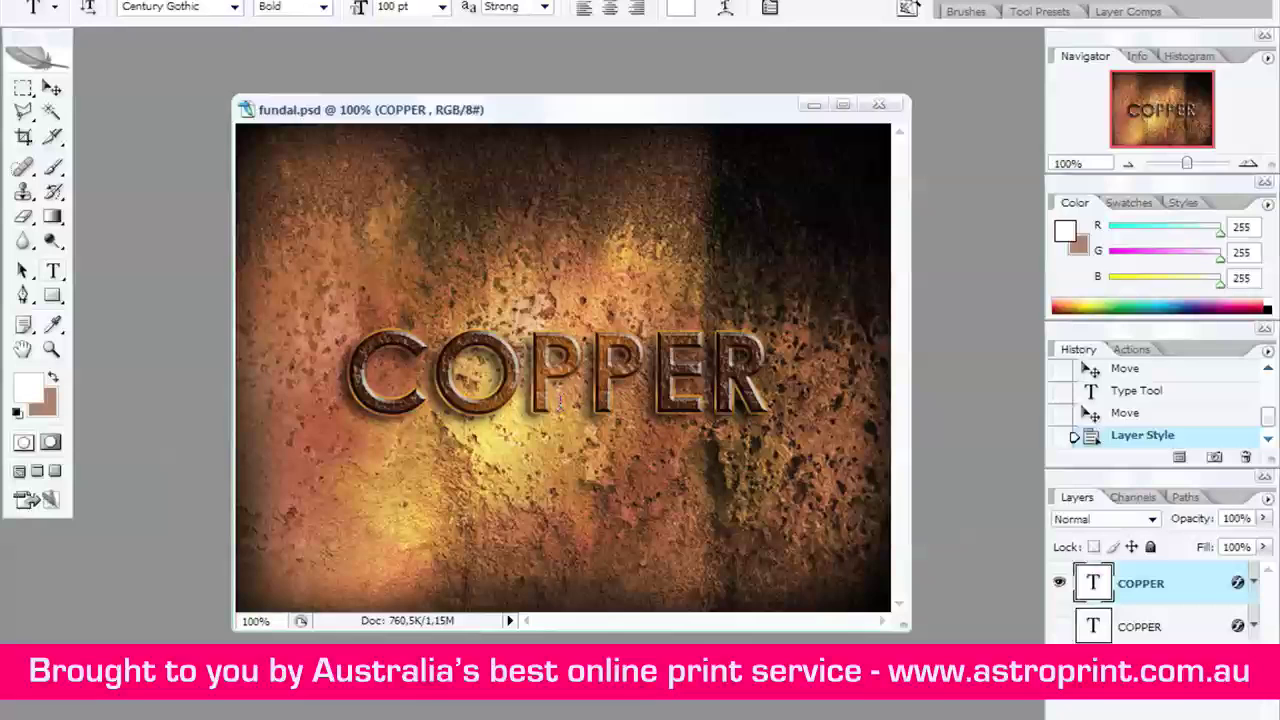
Create a new empty layer above the COPPER text layer.
{"action": "left_click", "coordinate": [136, 1]}
{"action": "mouse_move", "coordinate": [250, 3]}
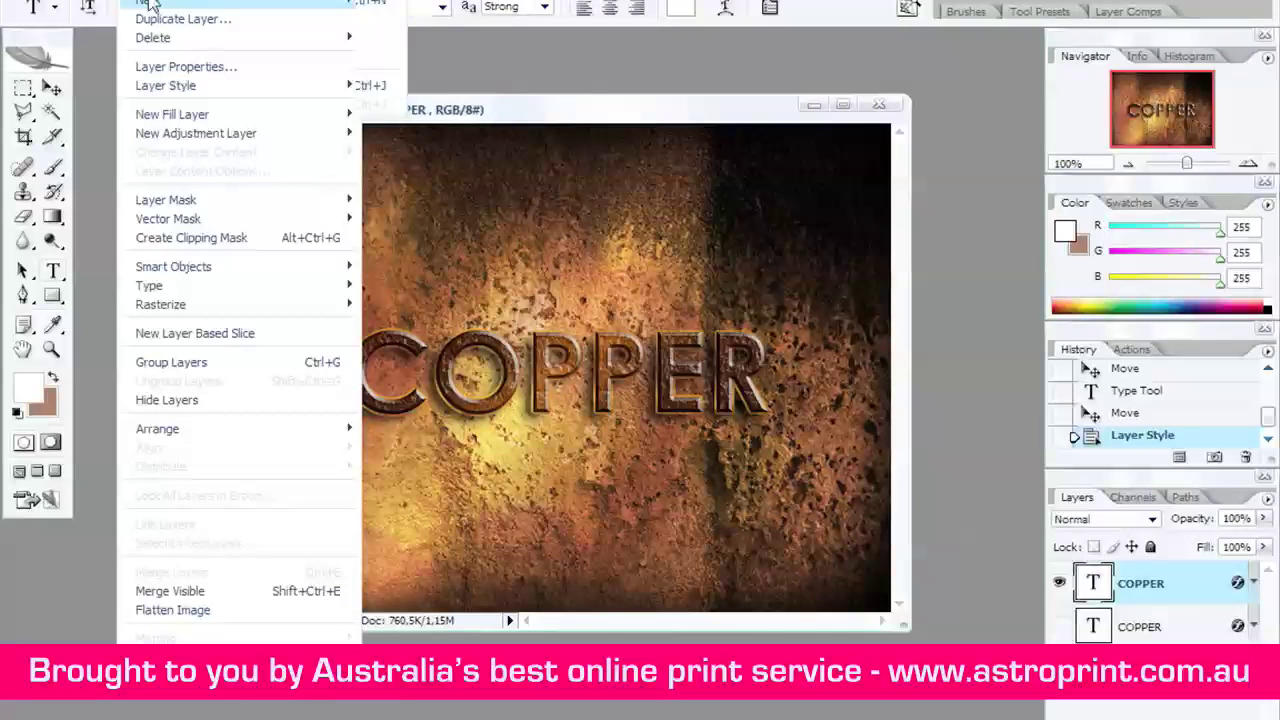
{"action": "left_click", "coordinate": [400, 3]}
{"action": "left_click", "coordinate": [800, 237]}
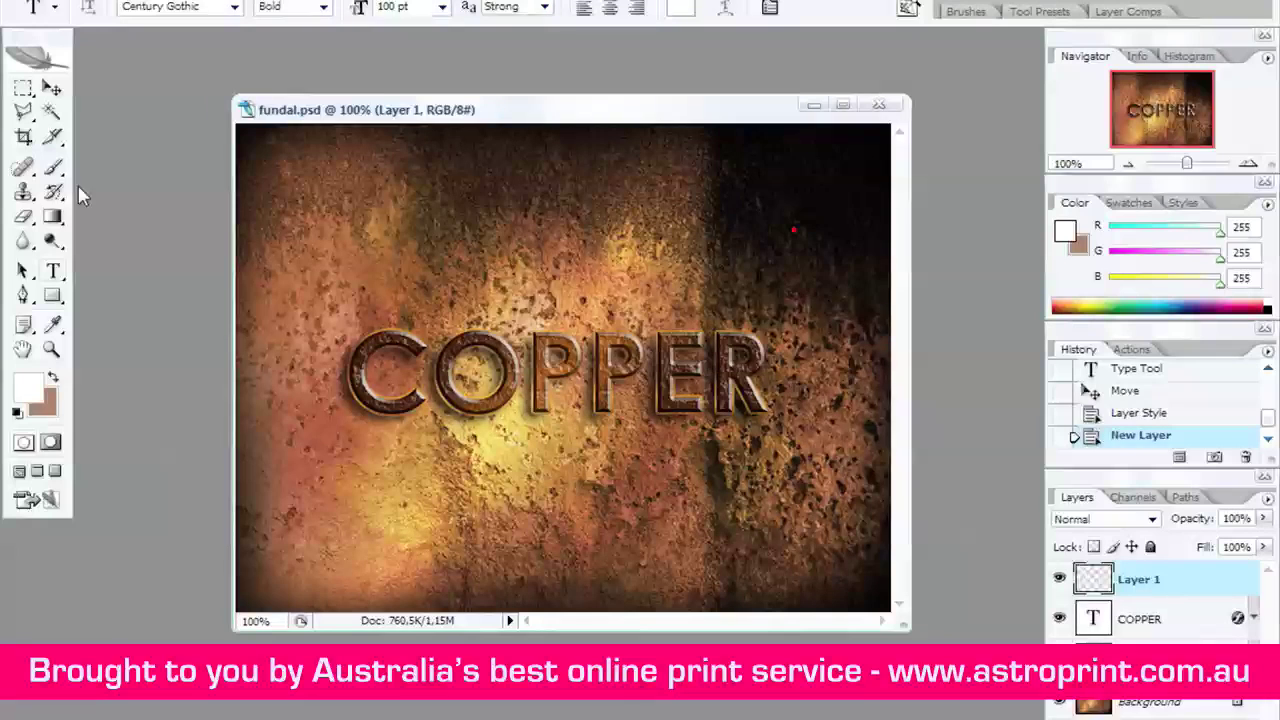
Paint three wide diagonal white streaks across the canvas with a soft 153 px brush at 0% hardness.
{"action": "left_click", "coordinate": [58, 170]}
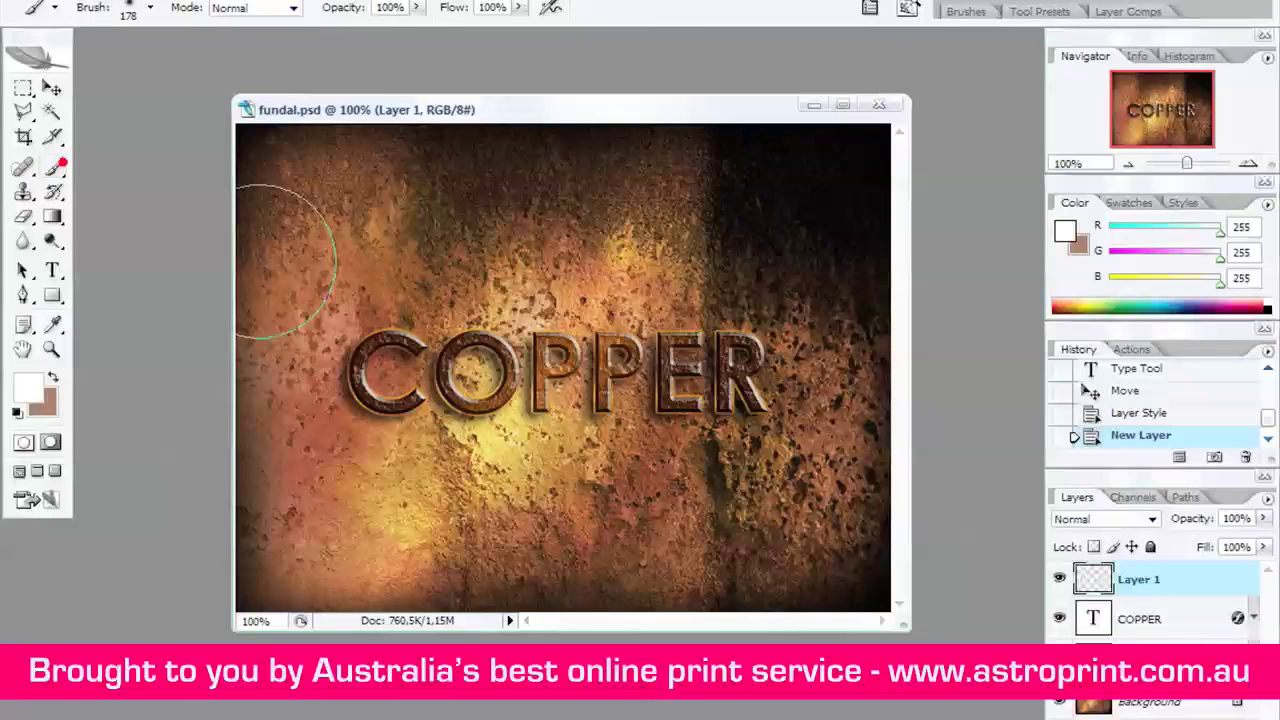
{"action": "right_click", "coordinate": [503, 338]}
{"action": "mouse_move", "coordinate": [637, 386]}
{"action": "left_mouse_down"}
{"action": "mouse_move", "coordinate": [628, 377]}
{"action": "mouse_move", "coordinate": [651, 372]}
{"action": "mouse_move", "coordinate": [687, 383]}
{"action": "mouse_move", "coordinate": [660, 384]}
{"action": "left_mouse_up"}
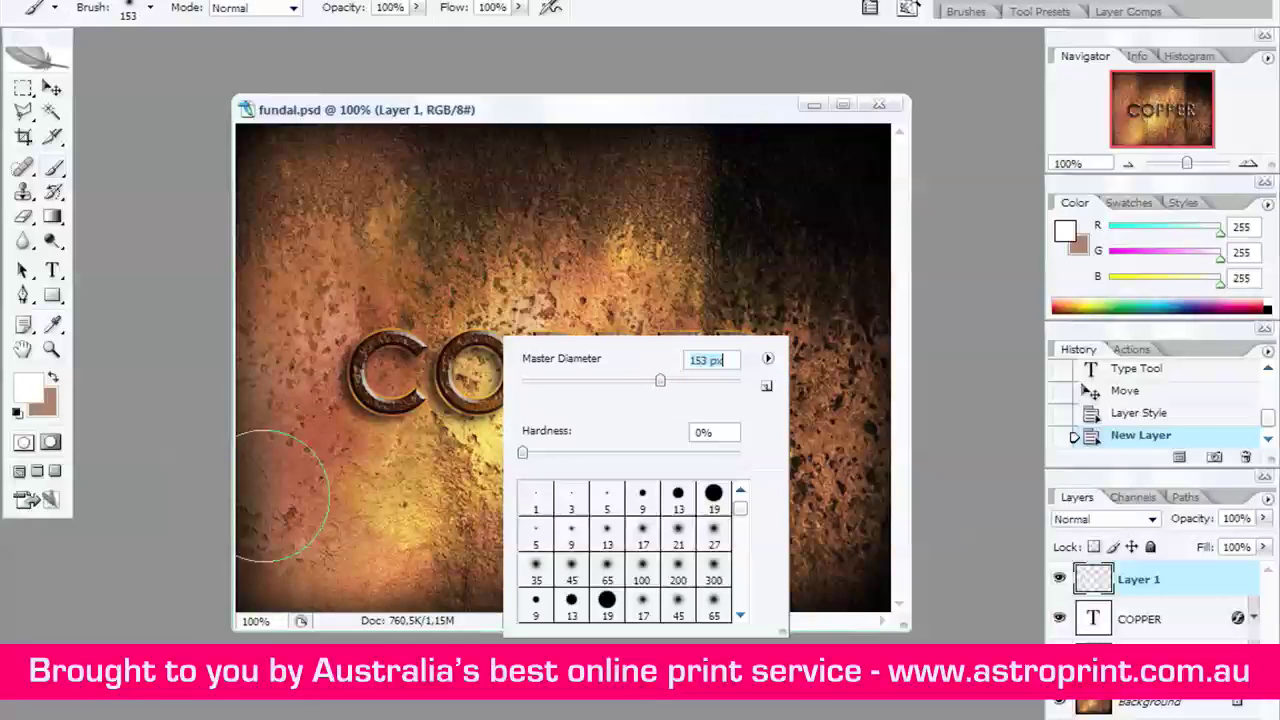
{"action": "mouse_move", "coordinate": [275, 502]}
{"action": "left_mouse_down"}
{"action": "mouse_move", "coordinate": [324, 384]}
{"action": "mouse_move", "coordinate": [329, 345]}
{"action": "mouse_move", "coordinate": [520, 95]}
{"action": "left_mouse_up"}
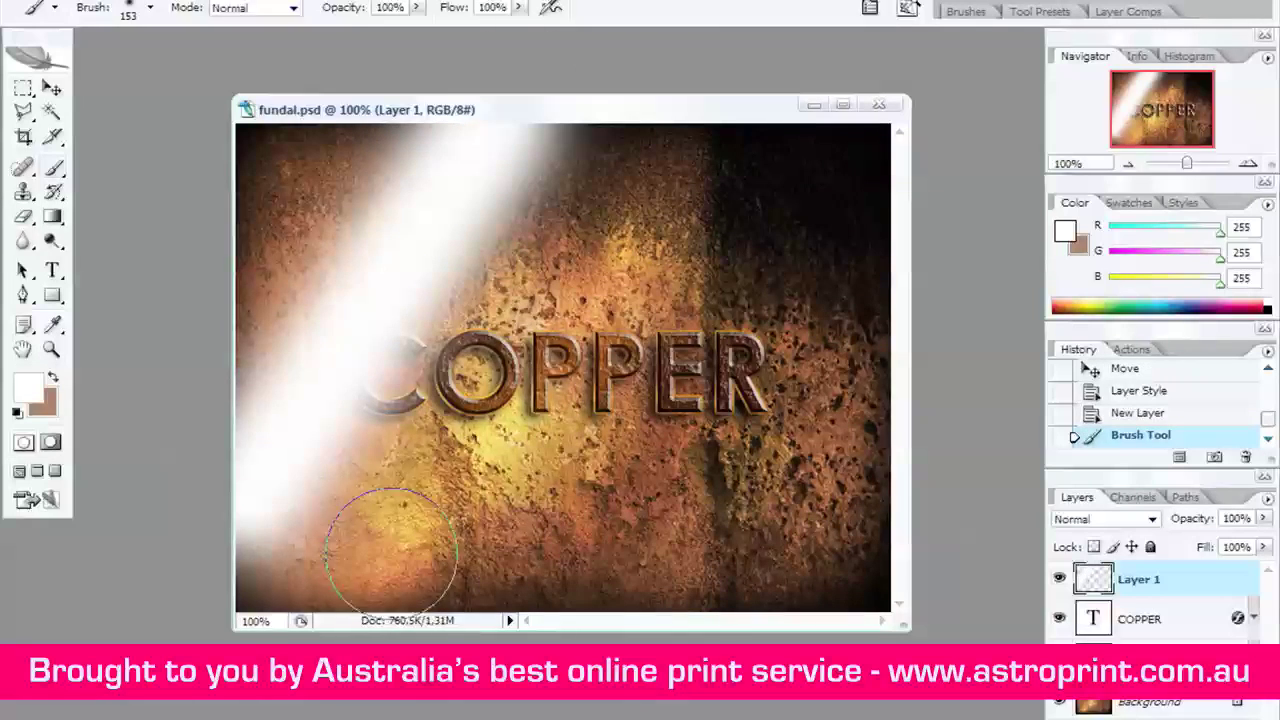
{"action": "left_click_drag", "start_coordinate": [396, 580], "coordinate": [694, 137]}
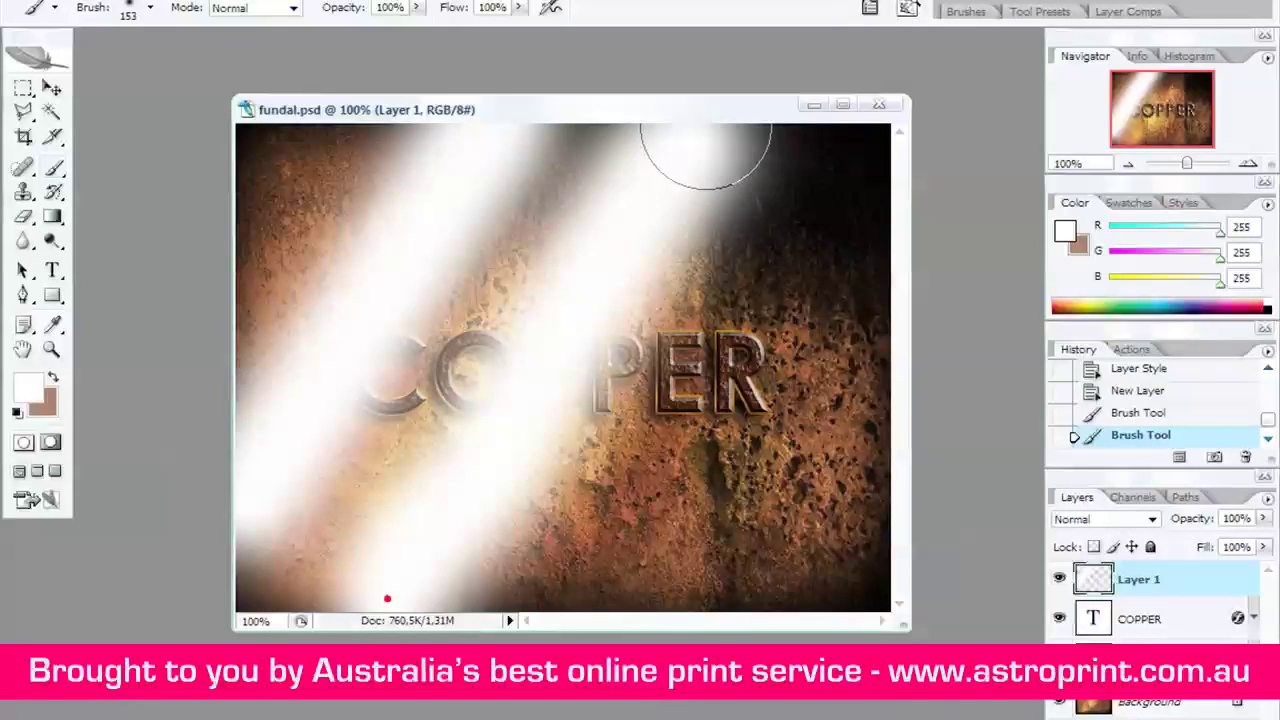
{"action": "mouse_move", "coordinate": [624, 602]}
{"action": "left_mouse_down"}
{"action": "mouse_move", "coordinate": [643, 514]}
{"action": "mouse_move", "coordinate": [855, 180]}
{"action": "left_mouse_up"}
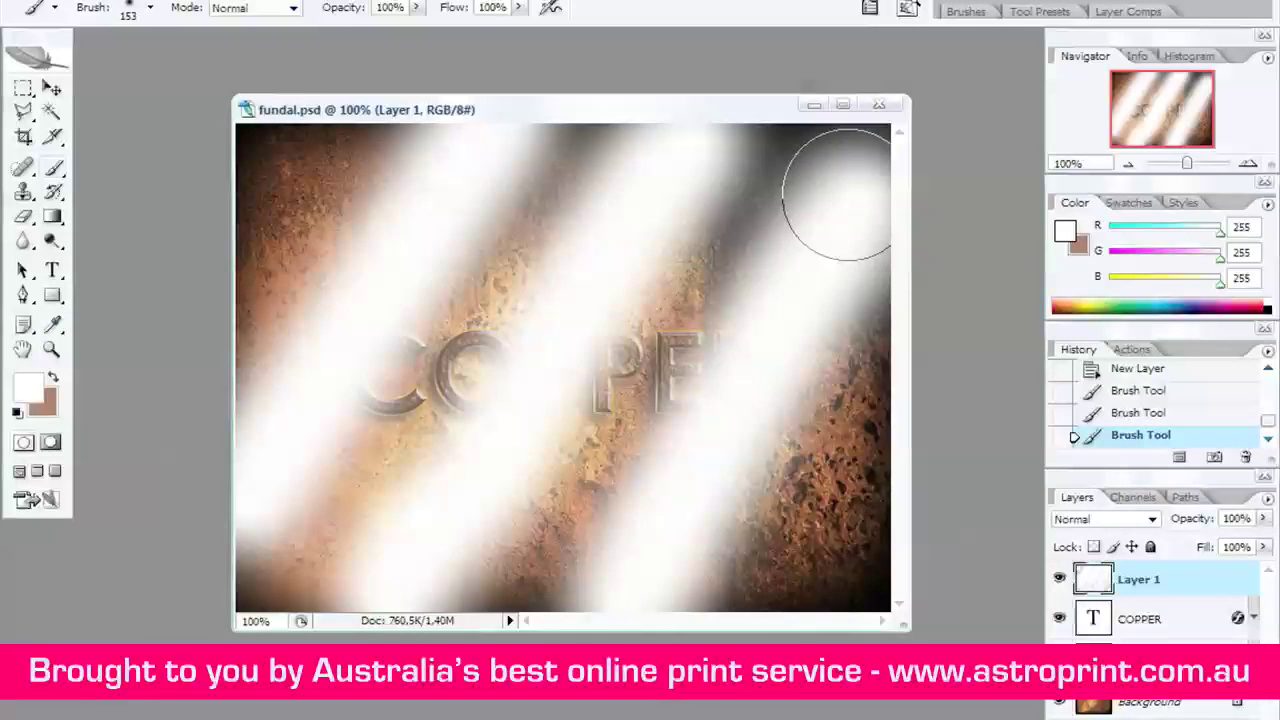
Set the white streak layer's blend mode to Overlay and its opacity to 49%.
{"action": "left_click", "coordinate": [1150, 522]}
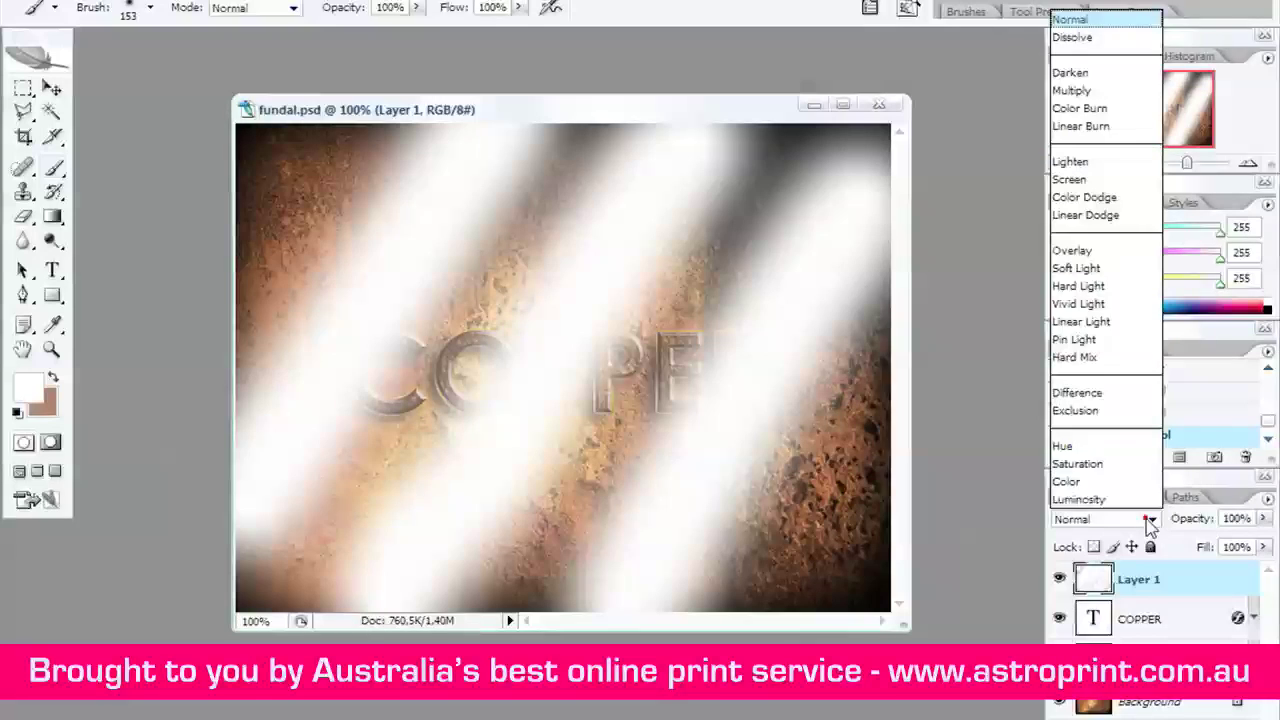
{"action": "left_click", "coordinate": [1115, 250]}
{"action": "left_click", "coordinate": [1263, 518]}
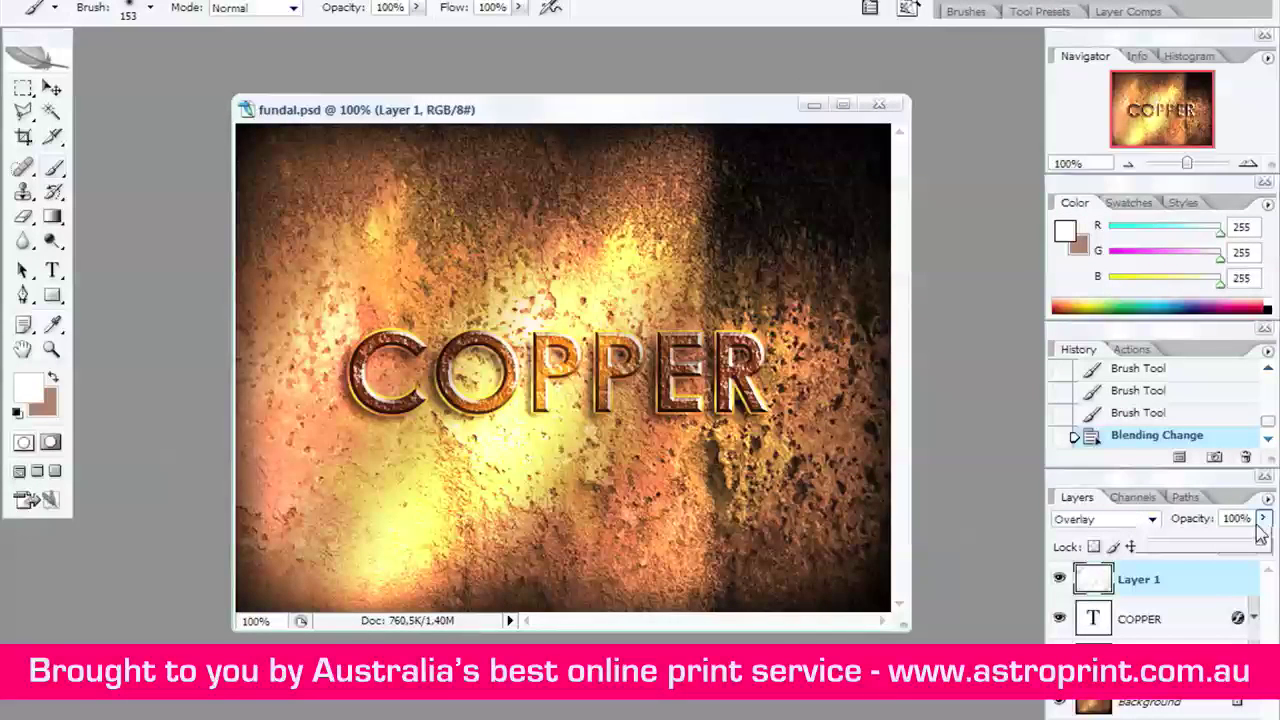
{"action": "left_click_drag", "start_coordinate": [1262, 541], "coordinate": [1202, 540]}
{"action": "left_click", "coordinate": [1155, 585]}
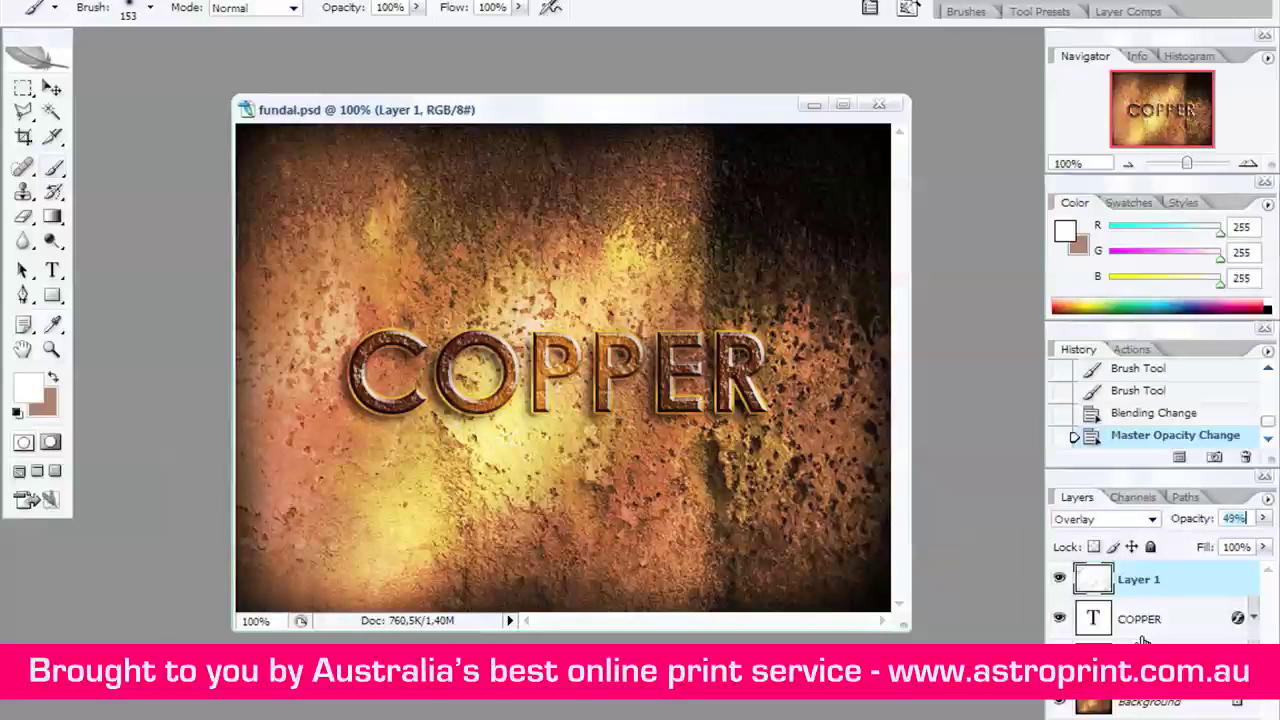